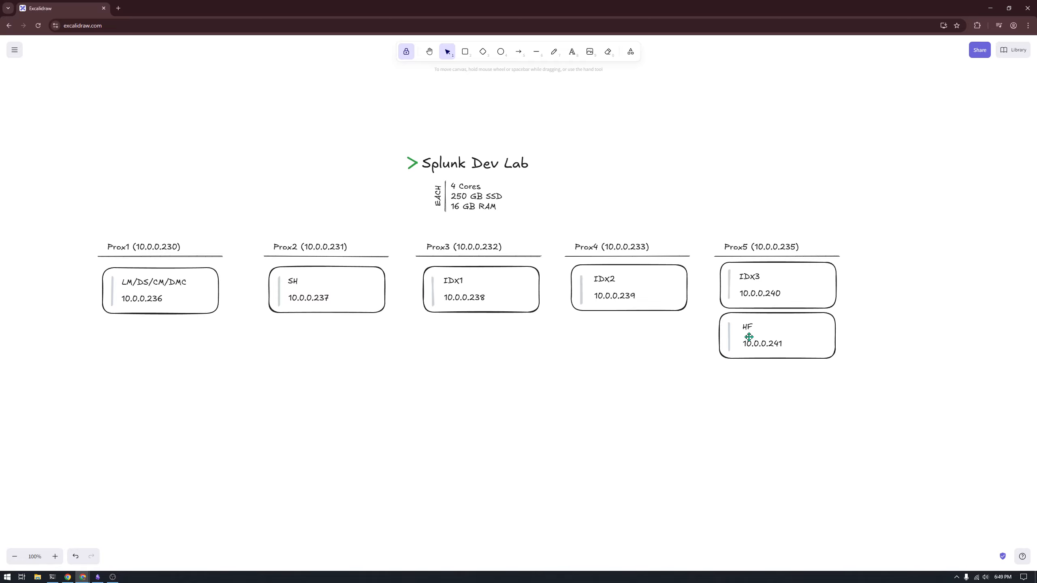
pyautogui.hscroll(-2, 556, 365)
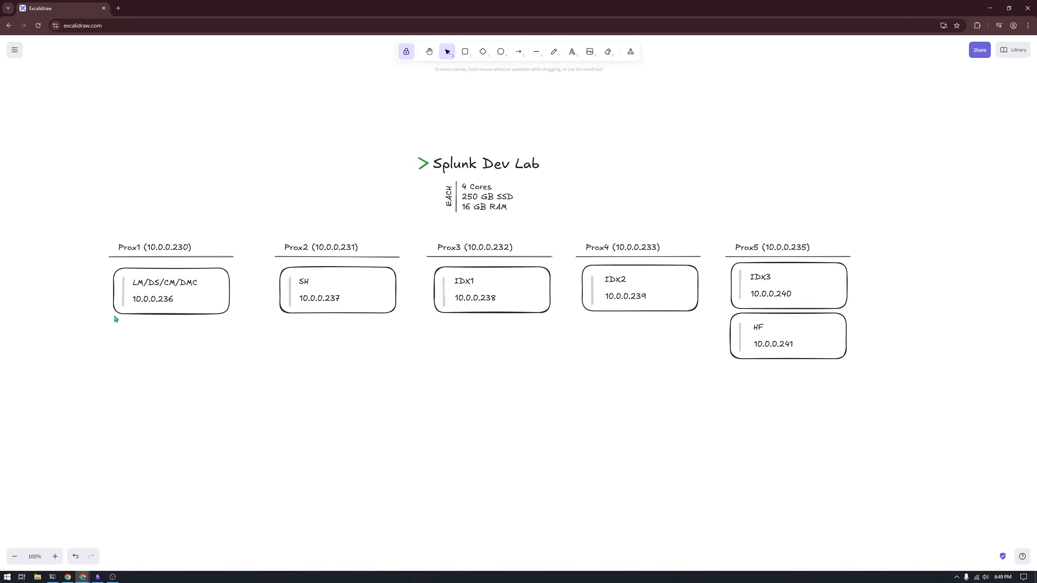
pyautogui.click(121, 286)
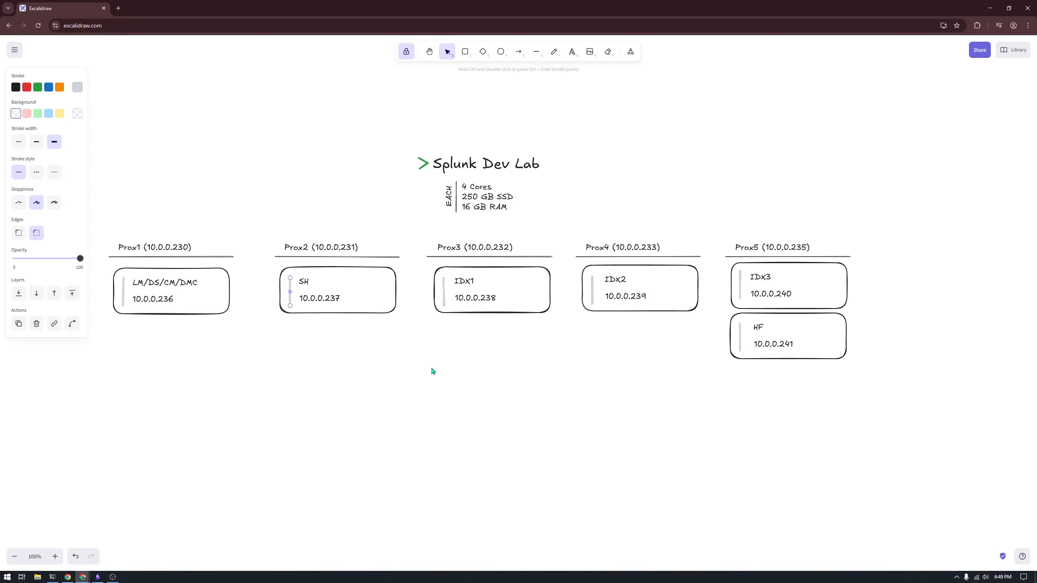
pyautogui.click(532, 398)
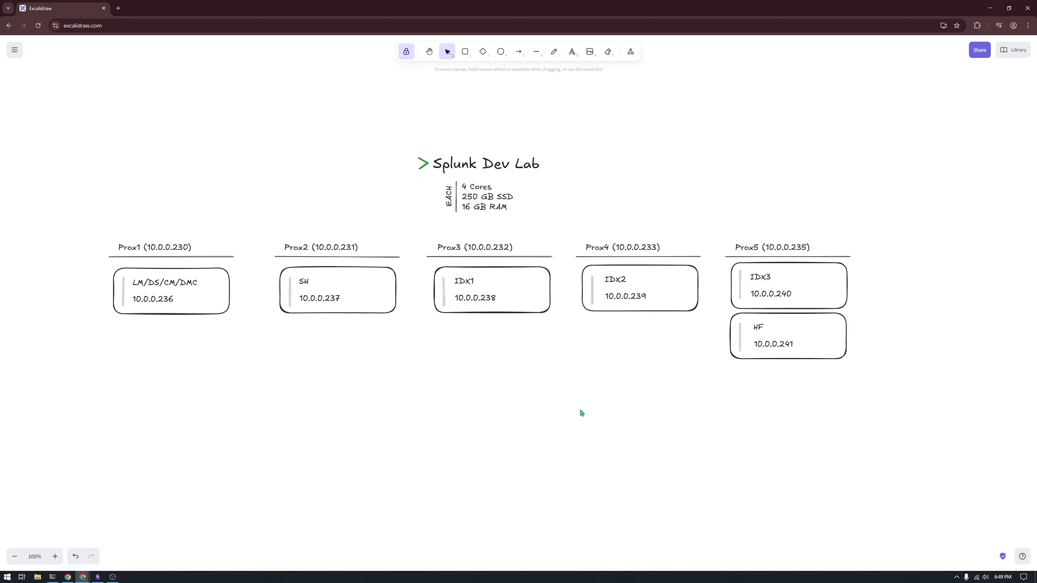
pyautogui.moveTo(420, 8); pyautogui.dragTo(0, 32)
pyautogui.click(60, 26)
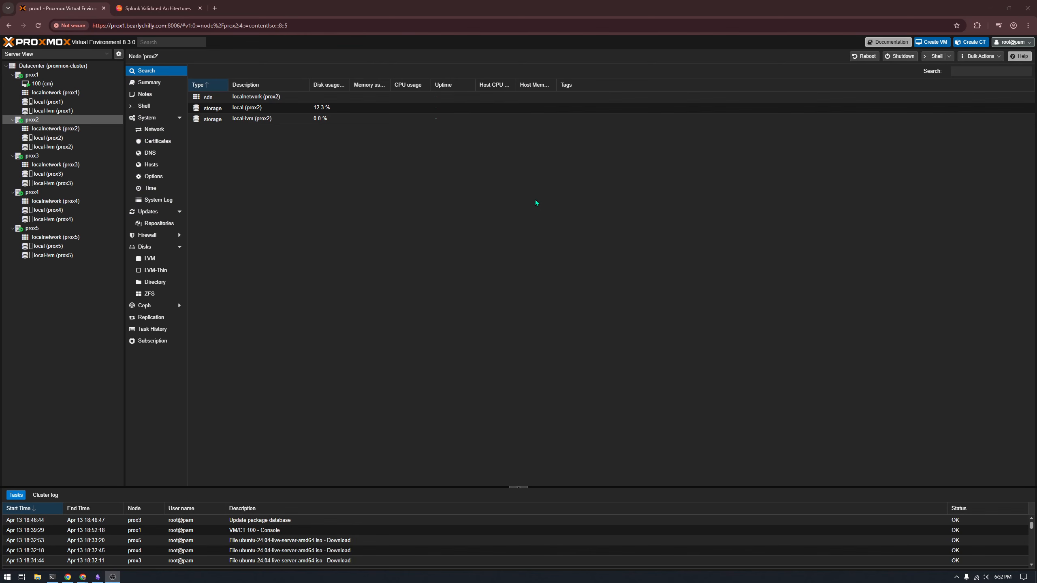
# - Enlarge the Proxmox page and view the console of VM 100 (cm) on prox1 to check its installation progress
pyautogui.hotkey('ctrl', '+')
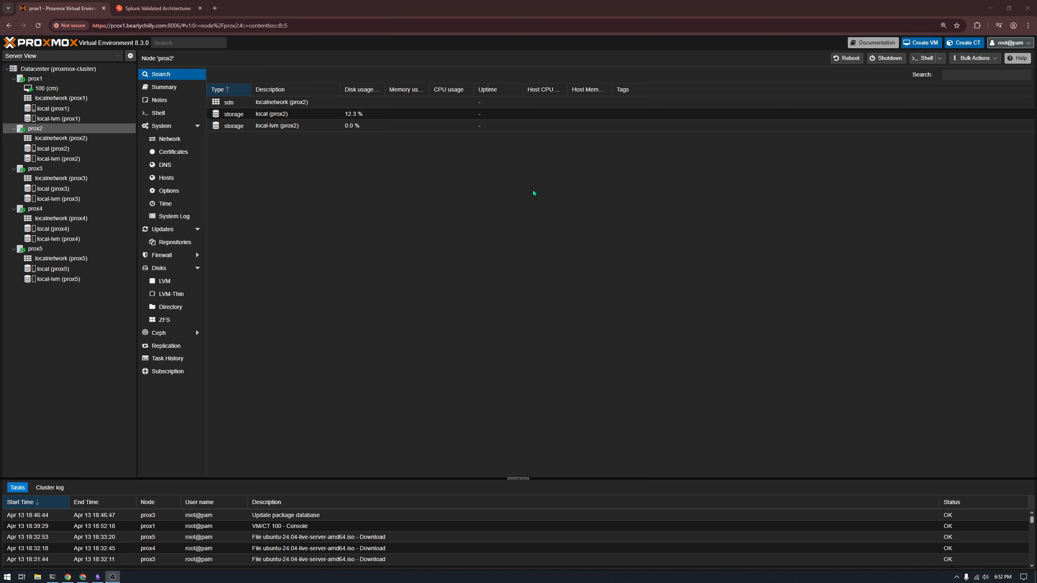
pyautogui.click(441, 258)
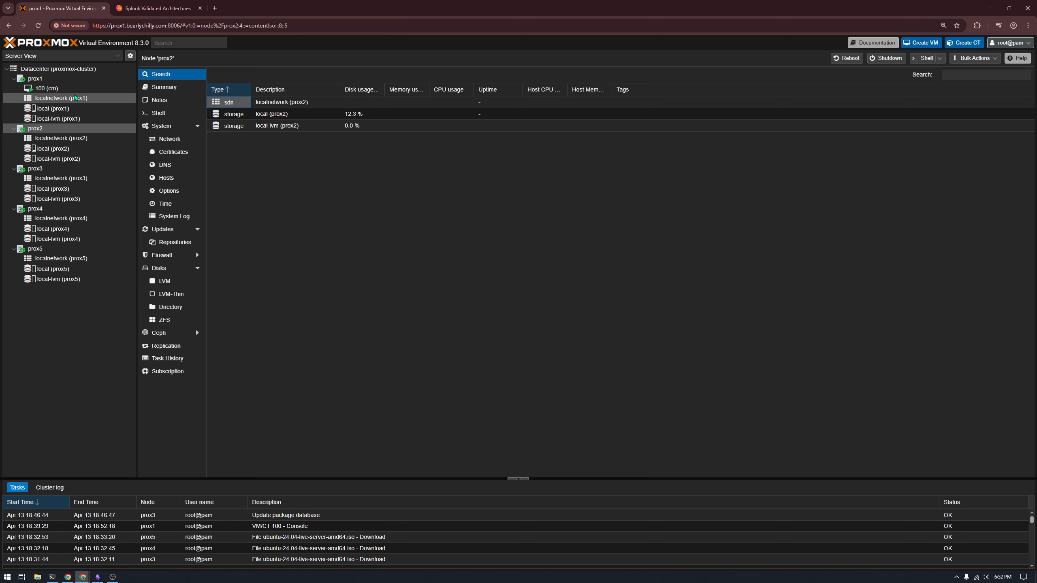
pyautogui.click(71, 88)
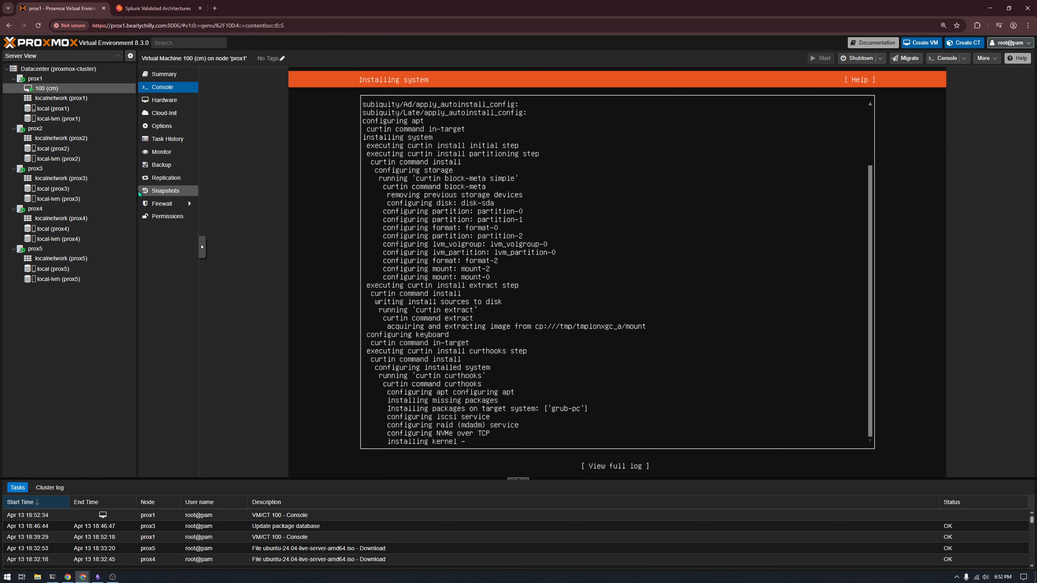
# - Check the ISO images stored in local storage on prox2, prox3 and prox4, returning to the prox2 images
pyautogui.click(56, 128)
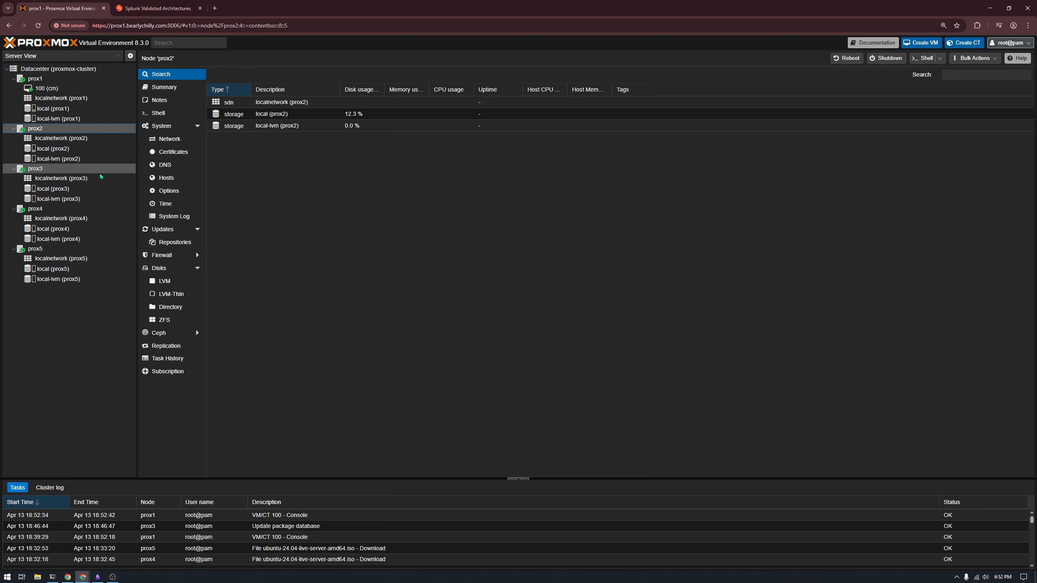
pyautogui.click(77, 150)
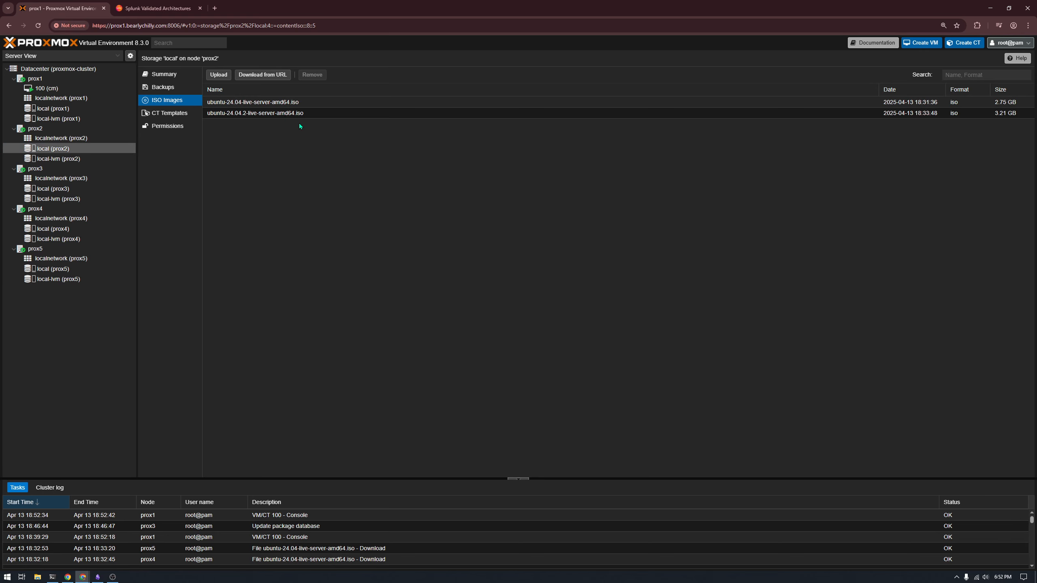
pyautogui.click(91, 192)
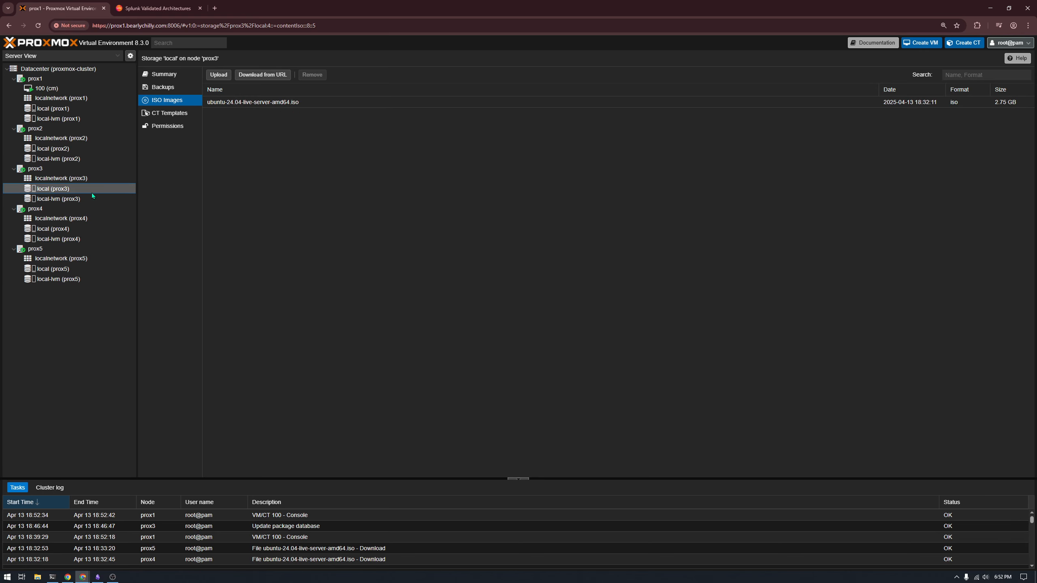
pyautogui.click(72, 229)
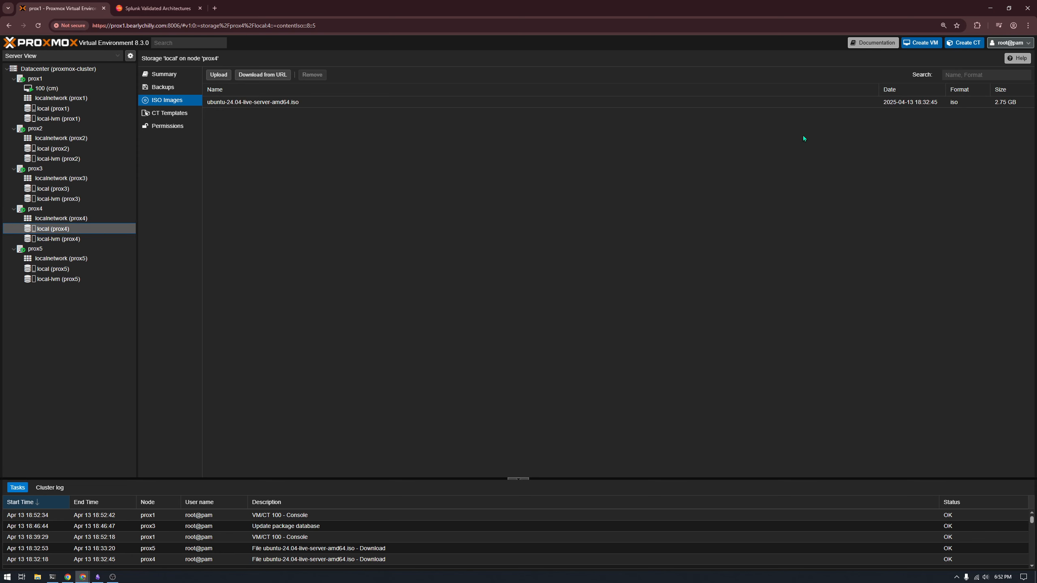
pyautogui.click(69, 150)
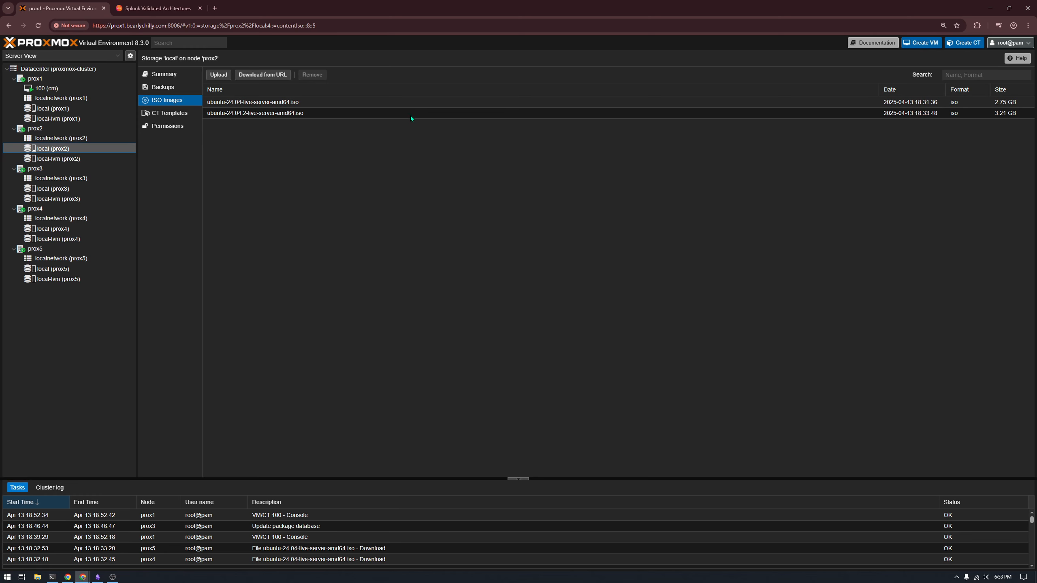
pyautogui.click(661, 103)
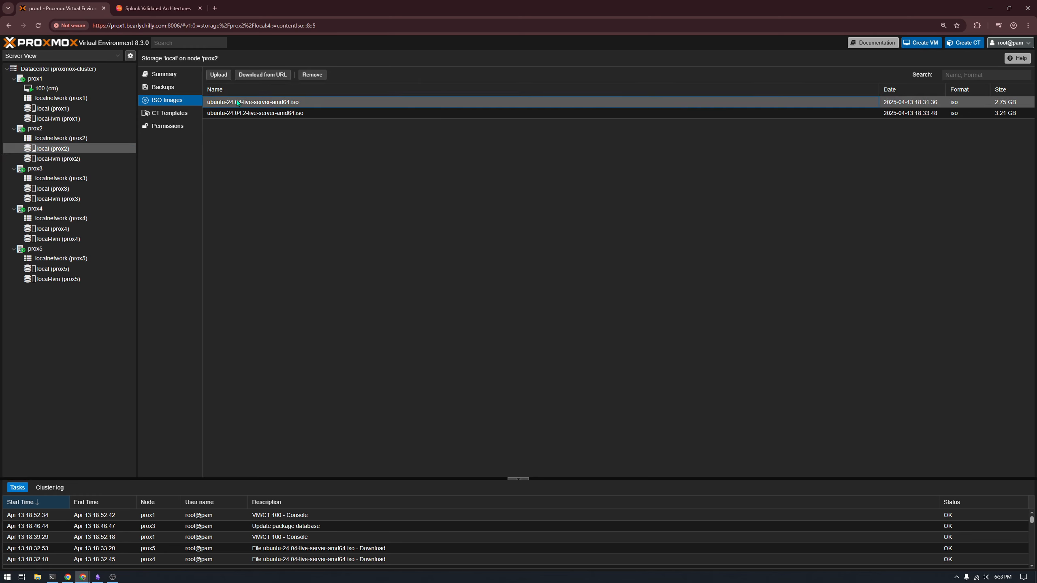
# - Start creating a virtual machine named sh on prox2, using ubuntu-24.04-live-server-amd64.iso from local storage as its installation image
pyautogui.click(921, 42)
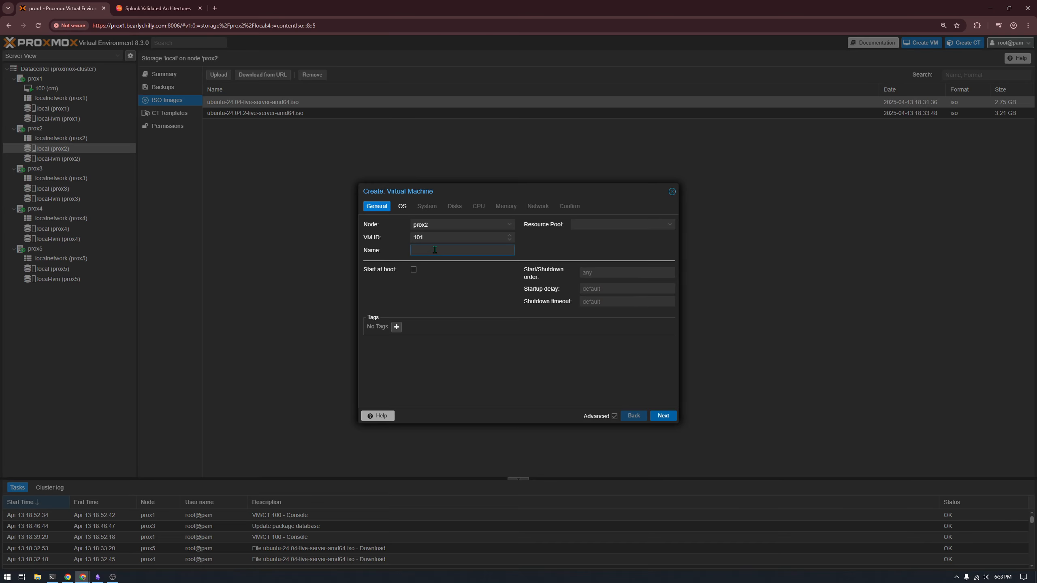
pyautogui.write('sh')
pyautogui.click(403, 205)
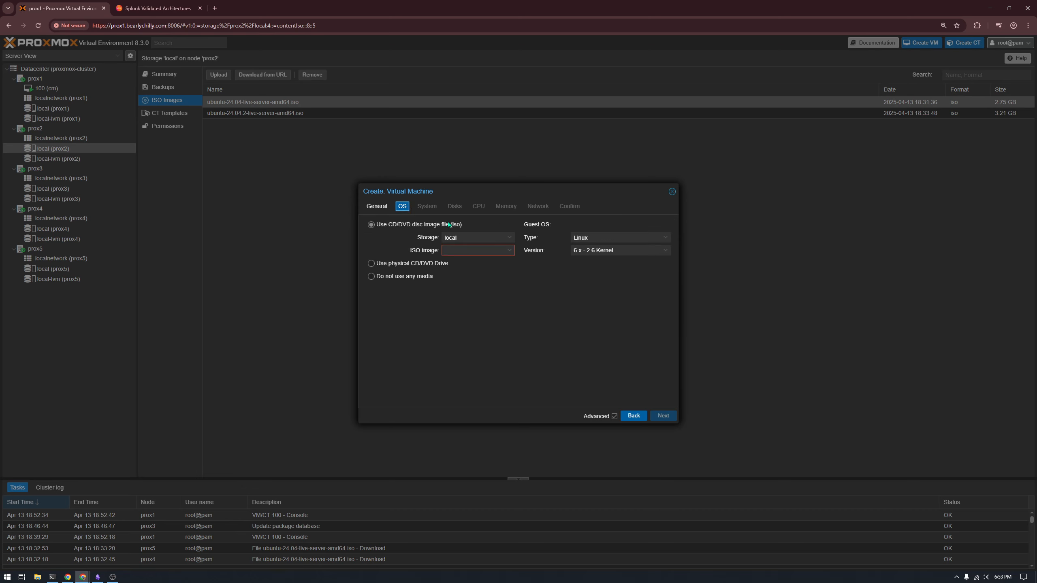
pyautogui.click(509, 250)
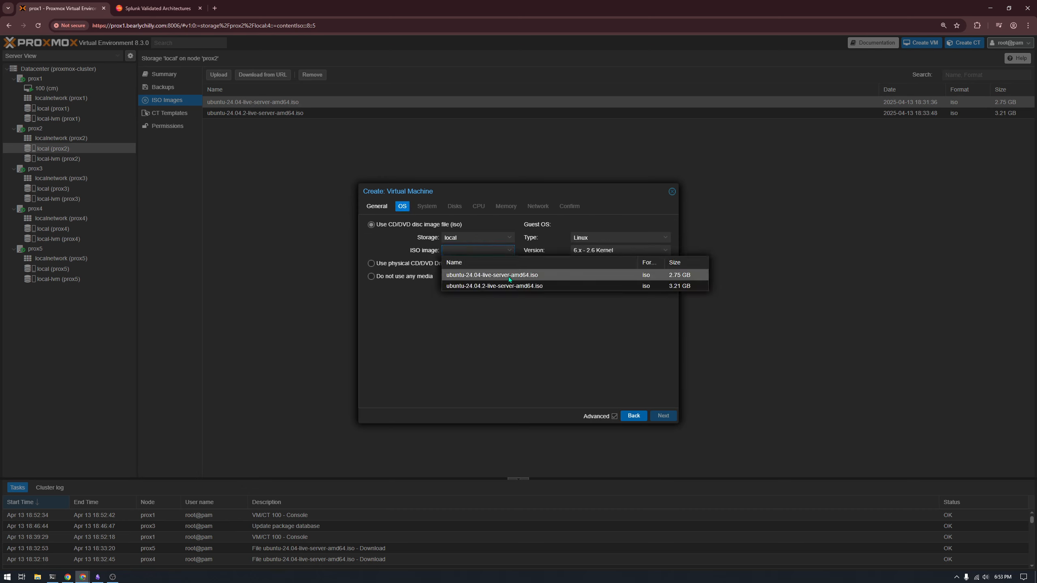
pyautogui.click(649, 278)
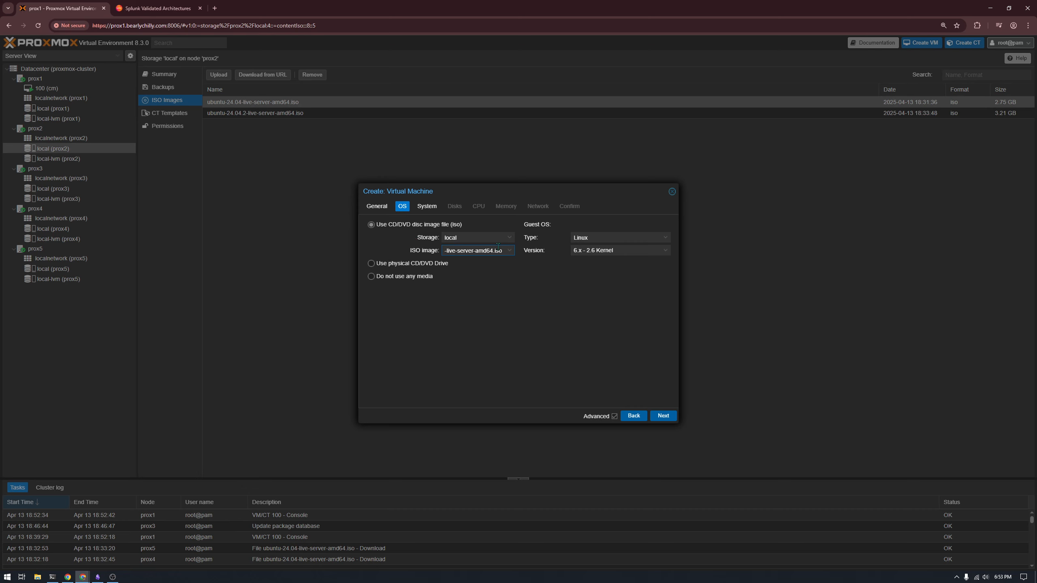
# - Keep the default system settings and set the new virtual machine's disk size to 64 GiB on local-lvm
pyautogui.click(426, 206)
pyautogui.click(453, 208)
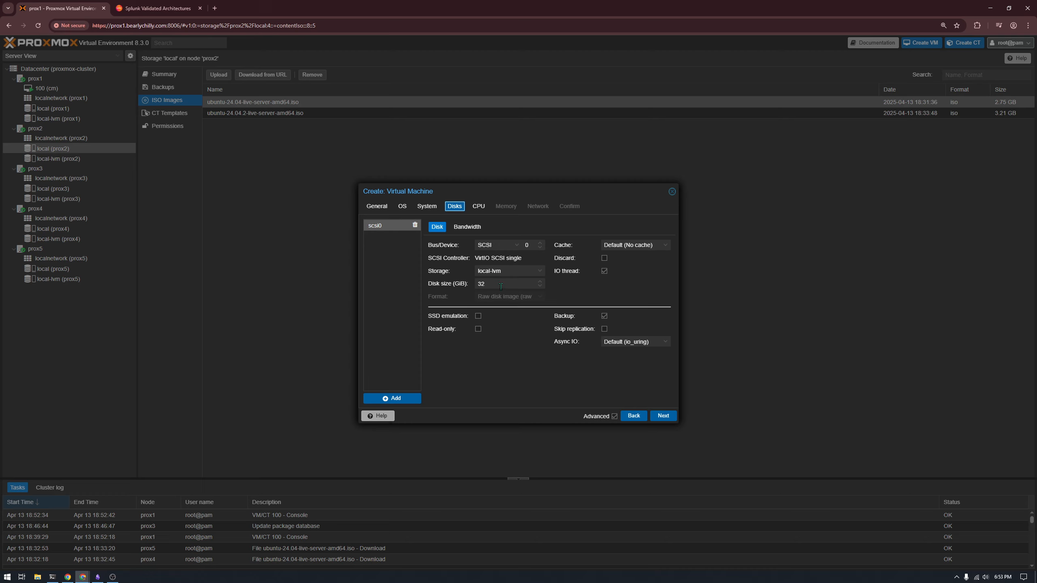
pyautogui.moveTo(496, 283); pyautogui.dragTo(403, 282)
# - Configure the new virtual machine's CPU with 1 socket and 4 cores
pyautogui.click(479, 206)
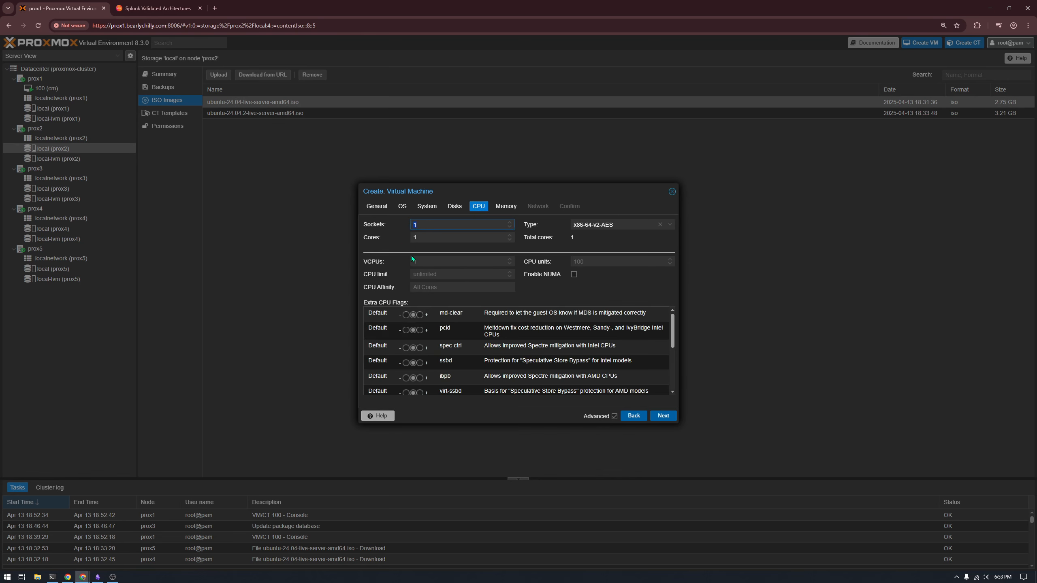
pyautogui.press('BackSpace')
pyautogui.write('1')
pyautogui.press('Tab')
pyautogui.write('4')
# - Set the new virtual machine's memory to 4096 MiB
pyautogui.click(503, 211)
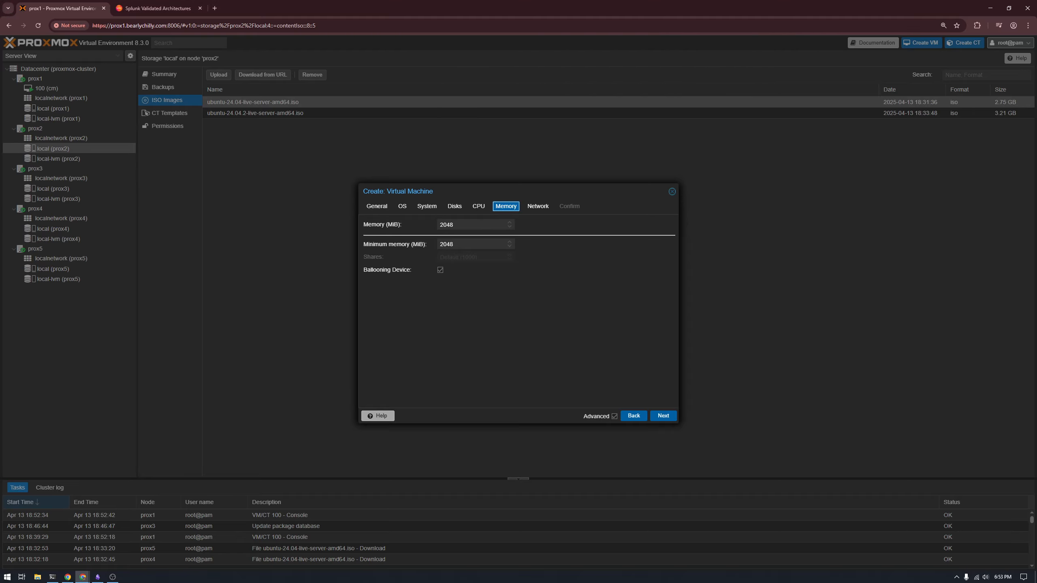
pyautogui.press('super+Tab')
pyautogui.press('Escape')
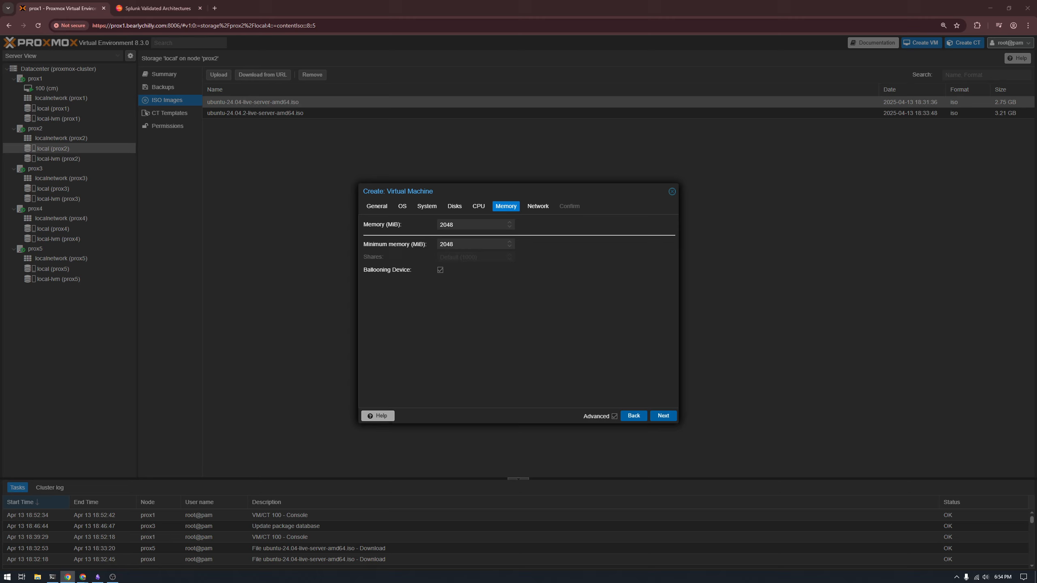
pyautogui.moveTo(475, 228); pyautogui.dragTo(362, 222)
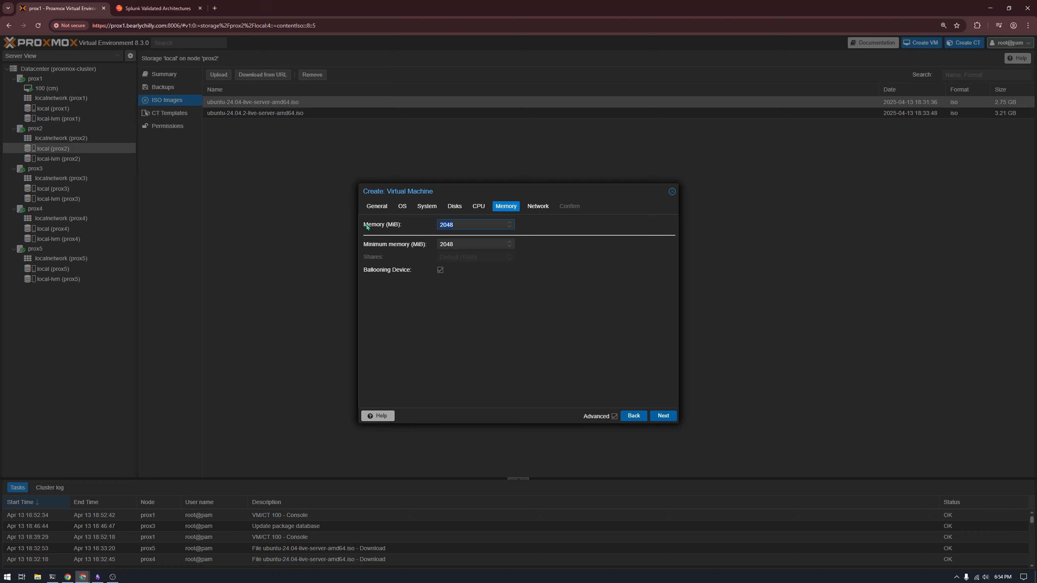
pyautogui.write('20')
pyautogui.press('BackSpace')
pyautogui.write('4096')
# - Keep the vmbr0 network bridge and finish creating the virtual machine with starting after creation enabled
pyautogui.click(537, 206)
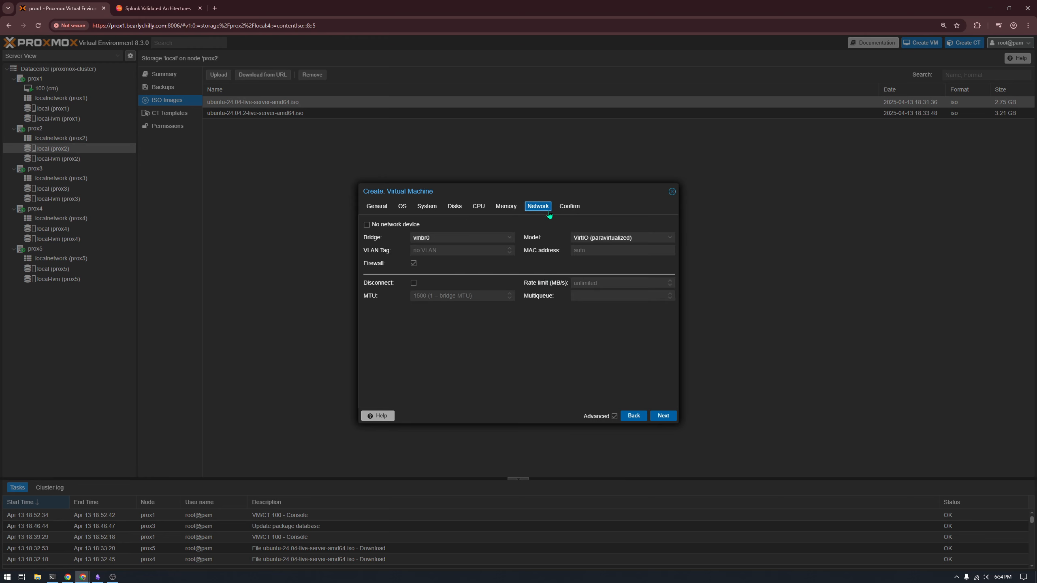
pyautogui.click(426, 240)
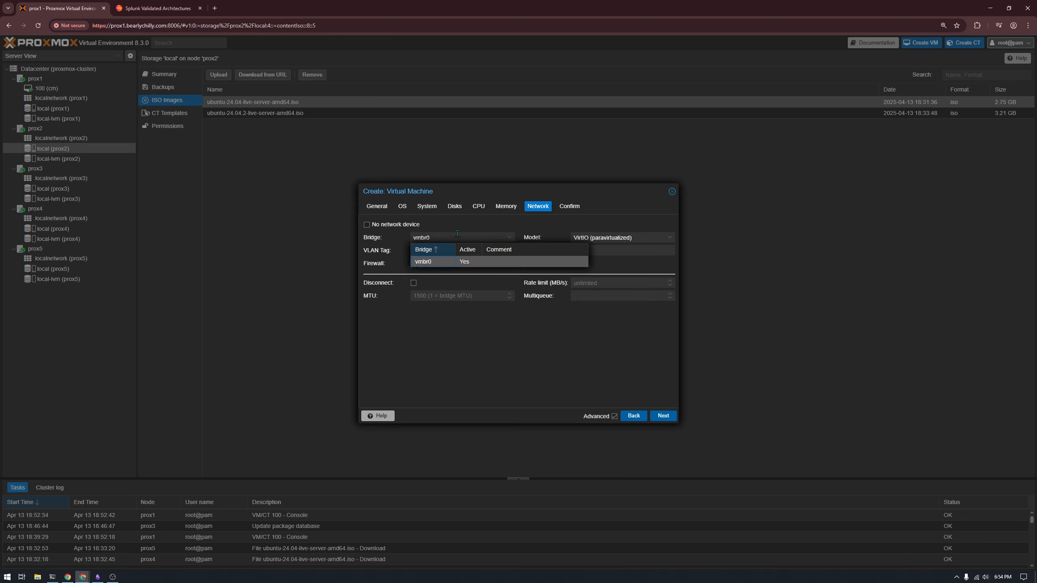
pyautogui.click(425, 249)
pyautogui.click(663, 415)
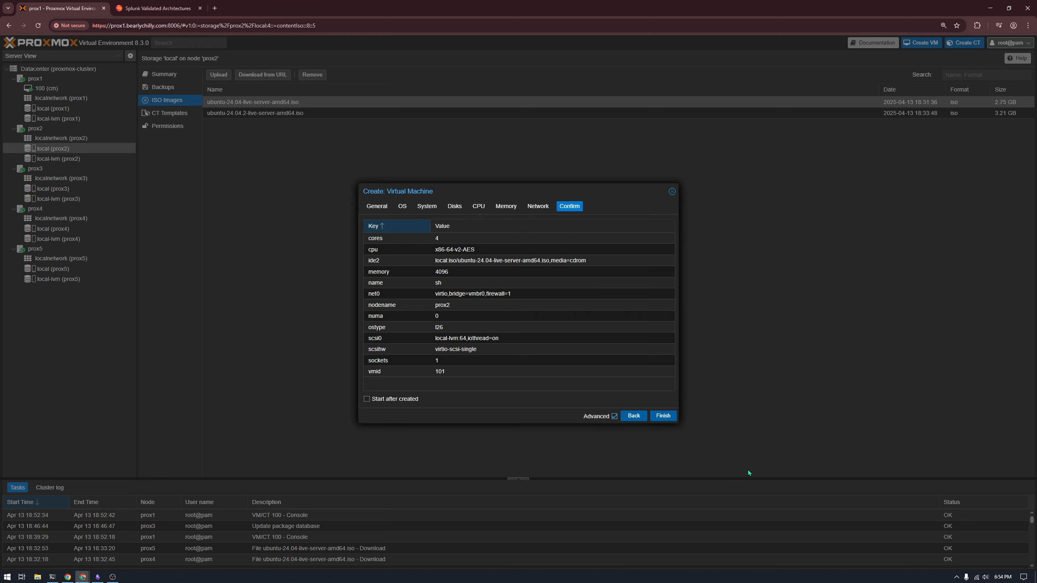
pyautogui.click(384, 400)
pyautogui.click(663, 415)
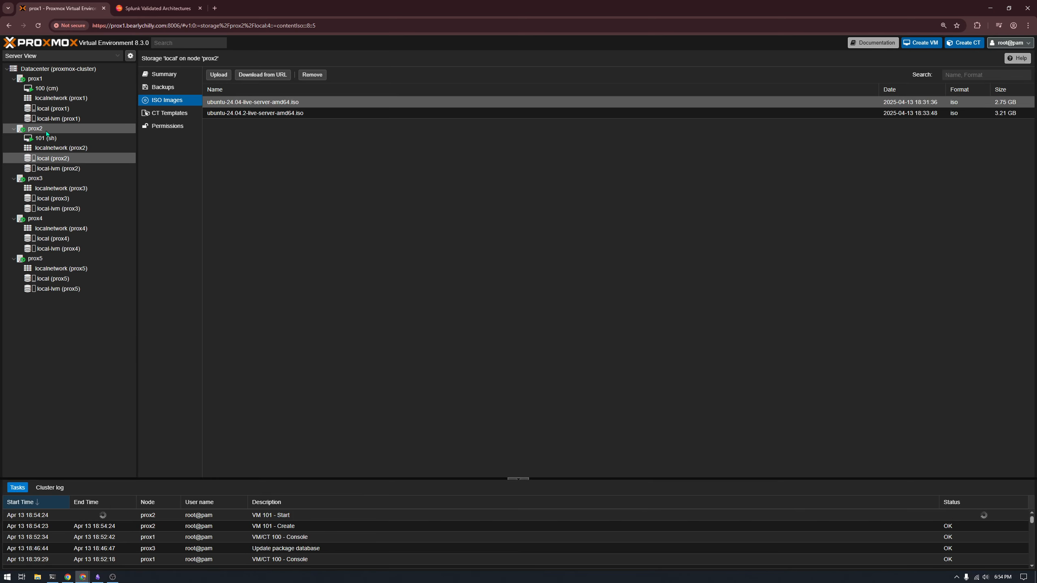
# - Try to open the console of VM 101 (sh) from prox1 and check the machine's summary
pyautogui.click(32, 140)
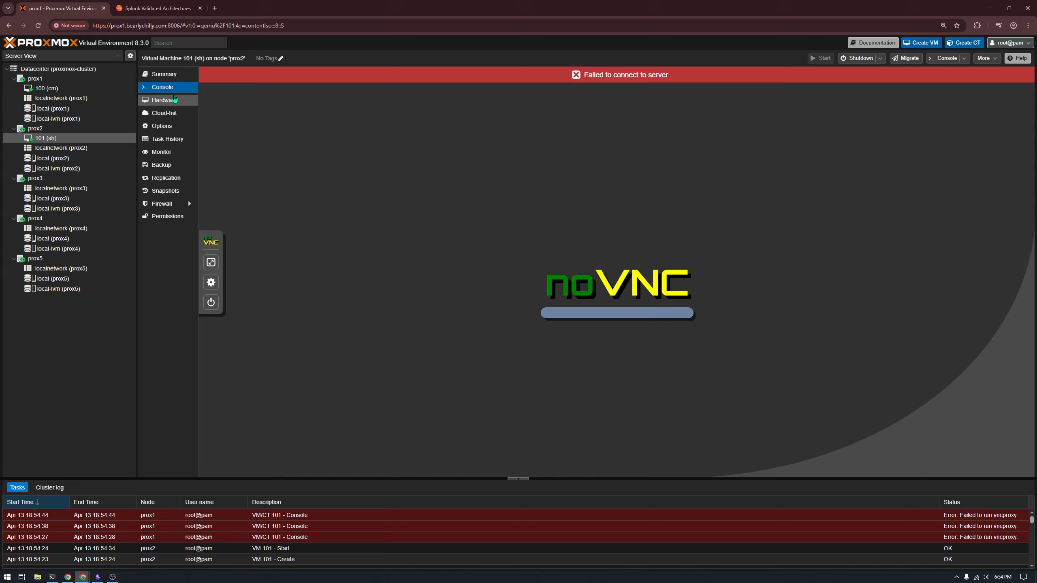
pyautogui.click(164, 75)
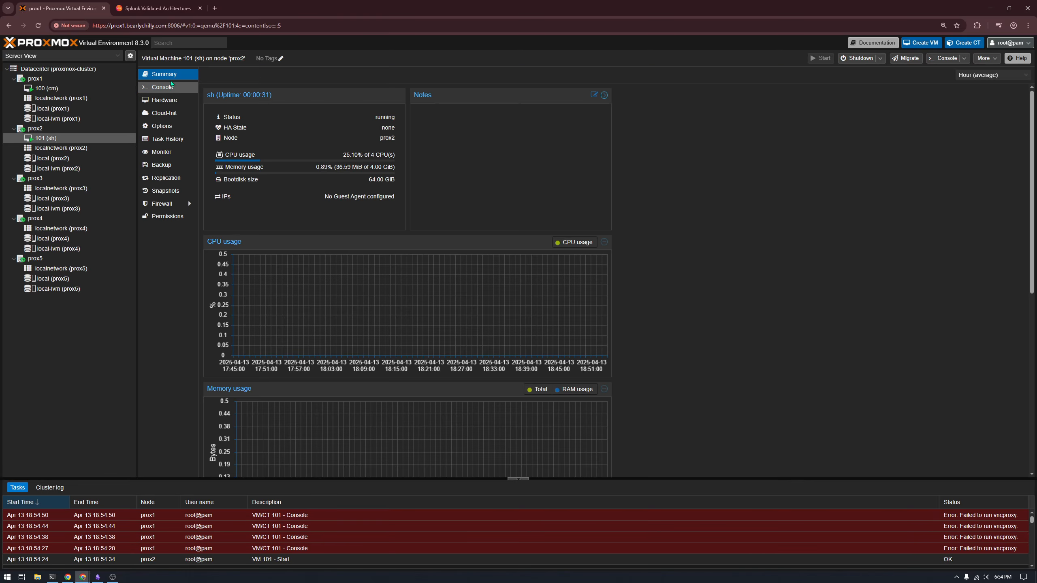
pyautogui.click(164, 87)
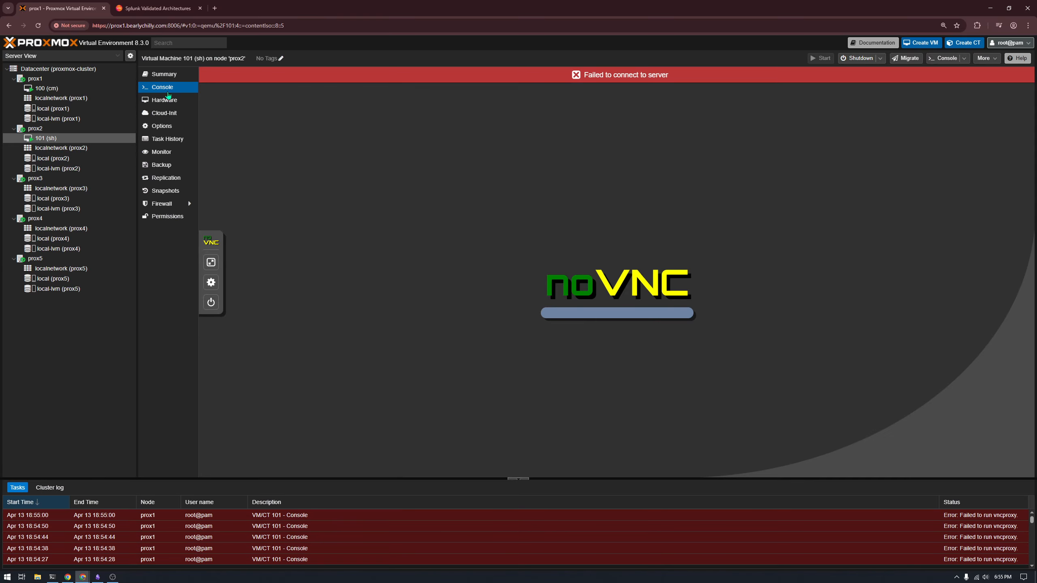
pyautogui.click(165, 100)
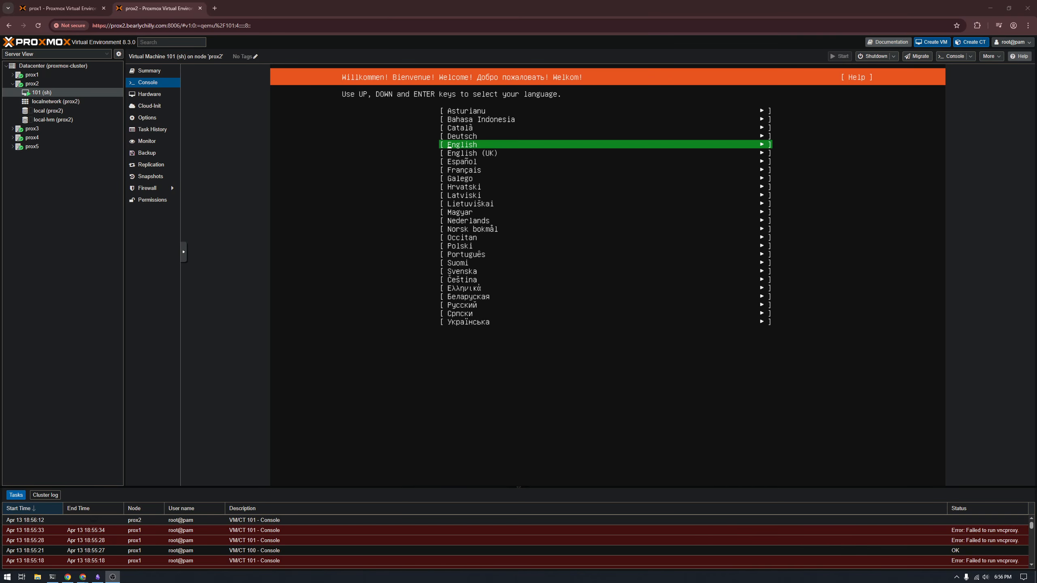
# - Compare the web addresses used for the prox1 and prox2 management pages
pyautogui.click(57, 7)
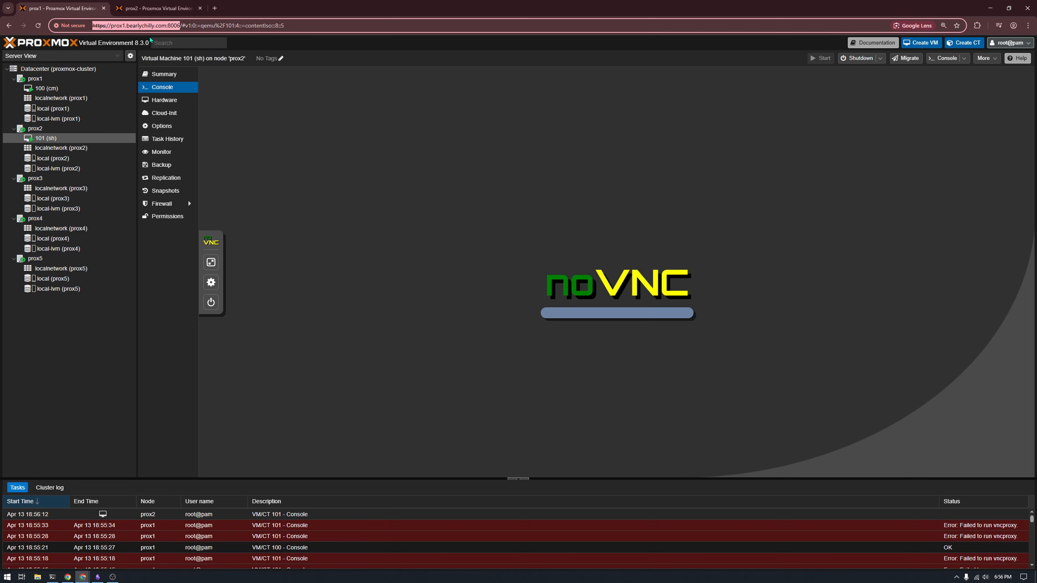
pyautogui.click(191, 3)
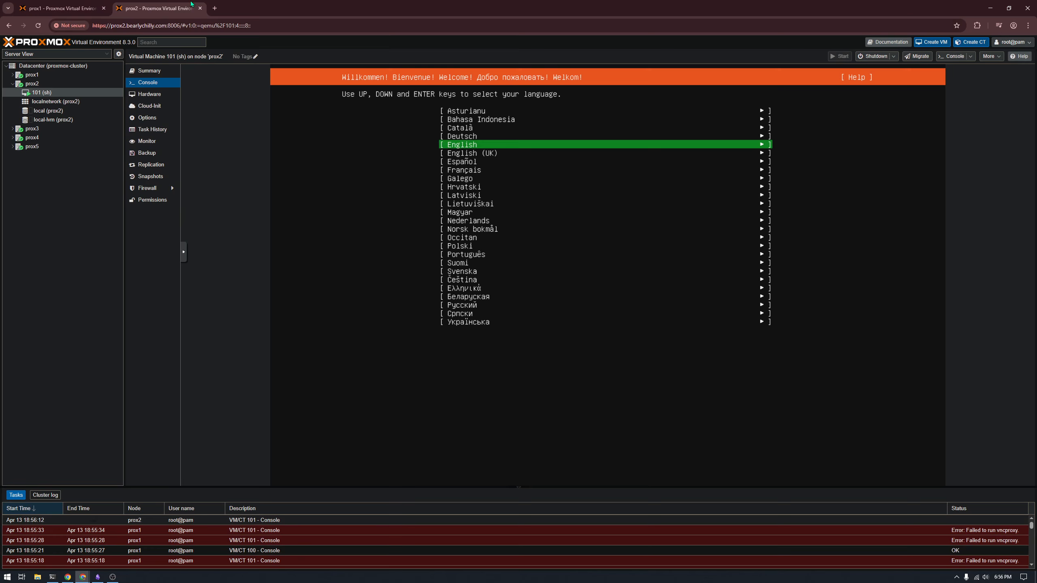
pyautogui.doubleClick(117, 26)
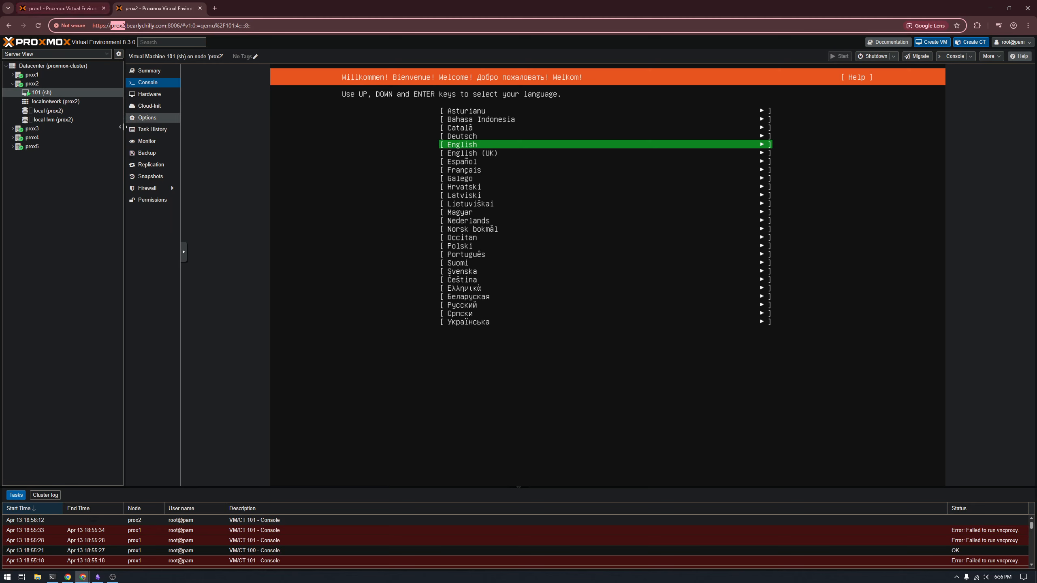
# - Choose English as the Ubuntu installer language in the VM 101 (sh) console on prox2
pyautogui.click(628, 235)
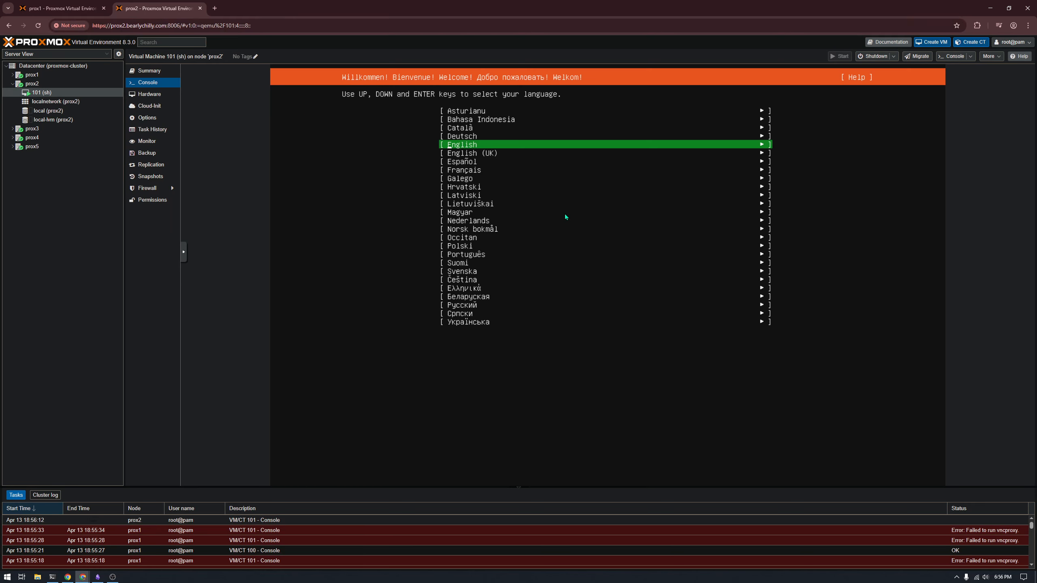
pyautogui.press('Return')
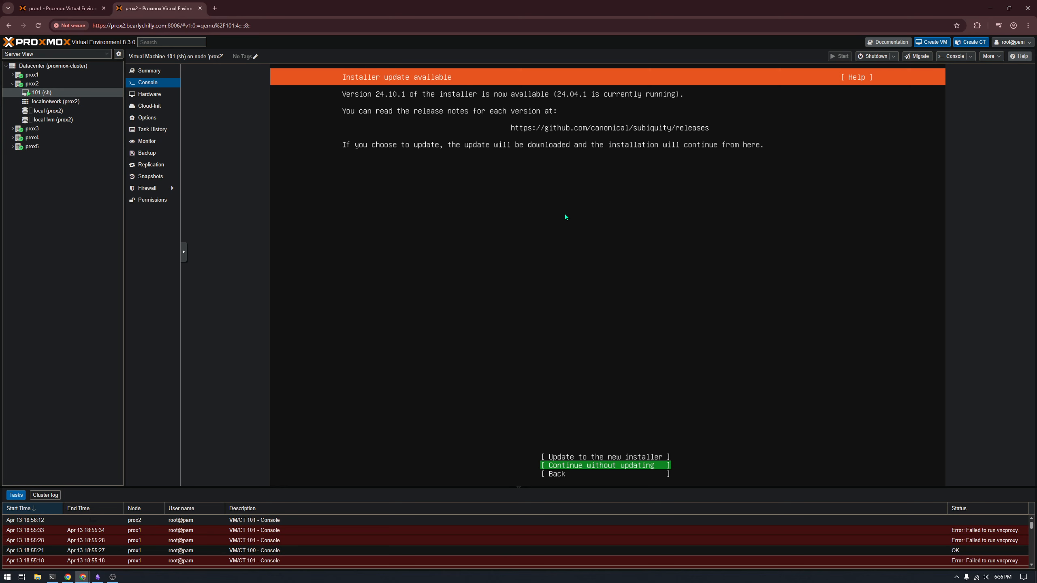
# - Continue without updating the installer and keep the English (US) keyboard layout and variant
pyautogui.press('Return')
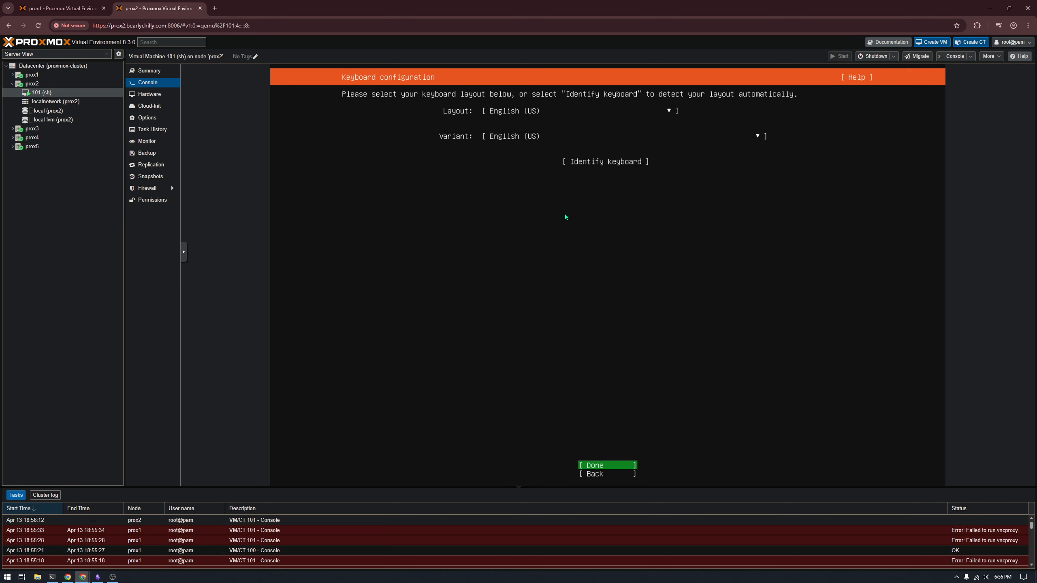
pyautogui.press('Return')
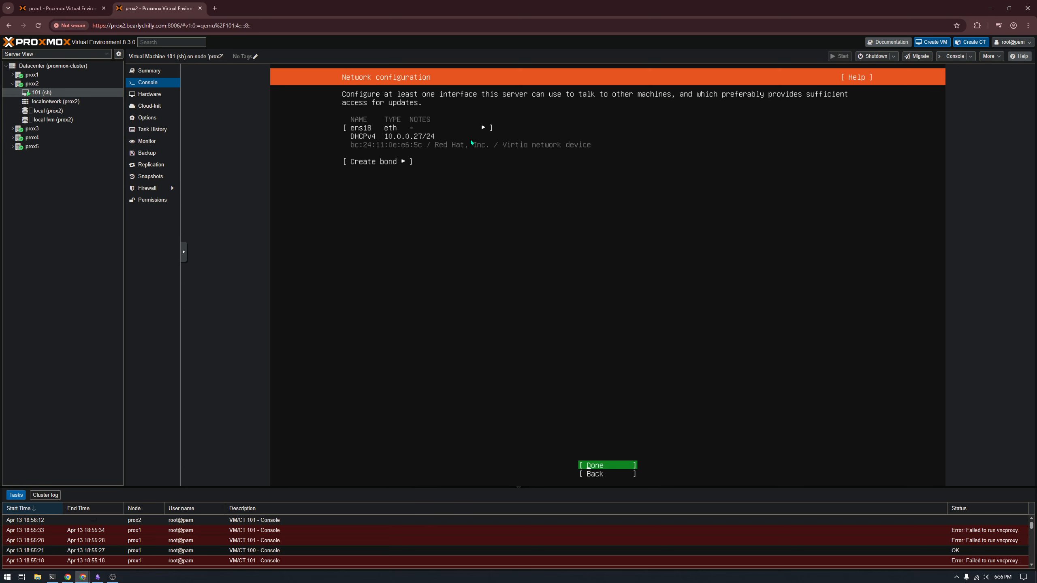
# - Open the IPv4 settings of network interface ens18 and set the IPv4 method to Manual
pyautogui.press('Up')
pyautogui.press('Up')
pyautogui.press('Return')
pyautogui.press('Down')
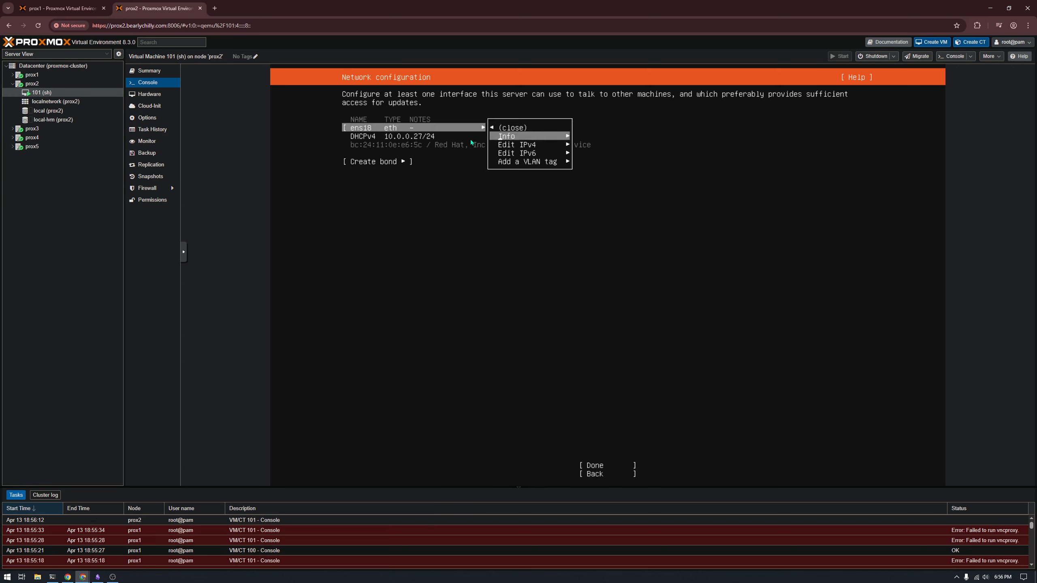
pyautogui.press('Down')
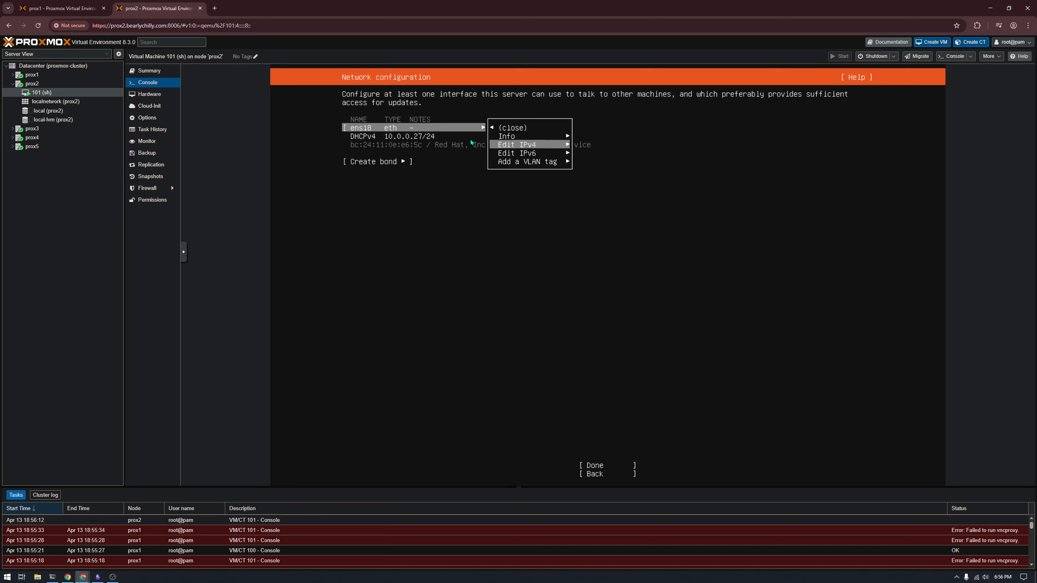
pyautogui.press('Return')
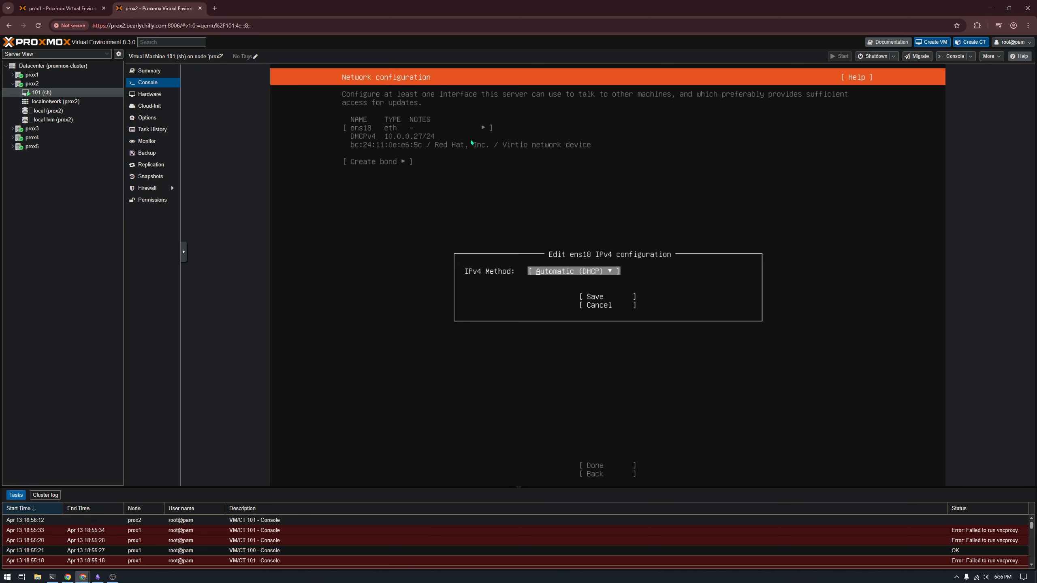
pyautogui.press('Return')
pyautogui.press('Down')
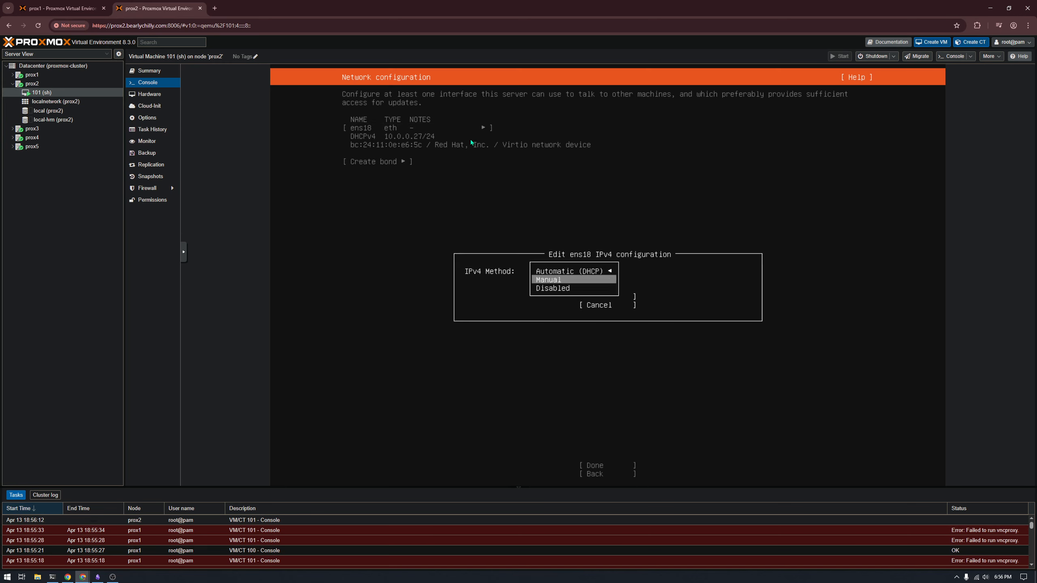
pyautogui.press('Return')
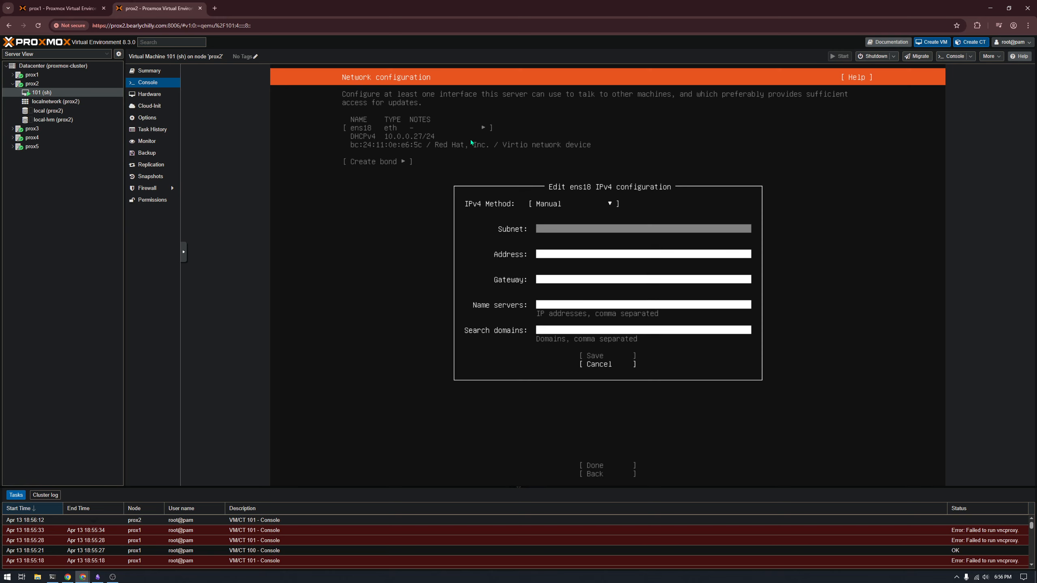
# - Set the ens18 subnet to 10.0.0.0/24 and start the address with 10.0.0
pyautogui.write('10.0.0.0/24')
pyautogui.press('Tab')
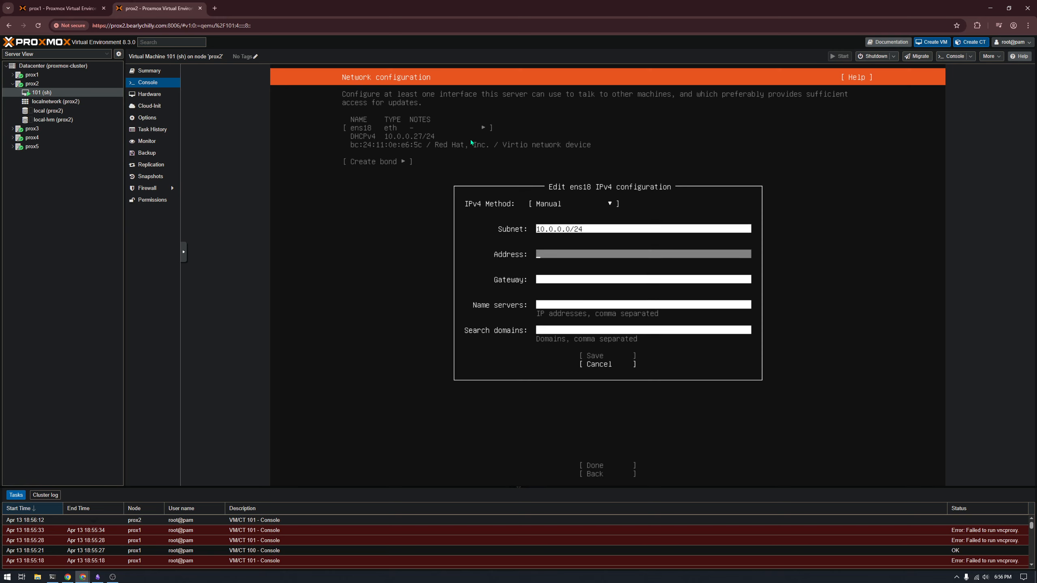
pyautogui.write('10.0.0.')
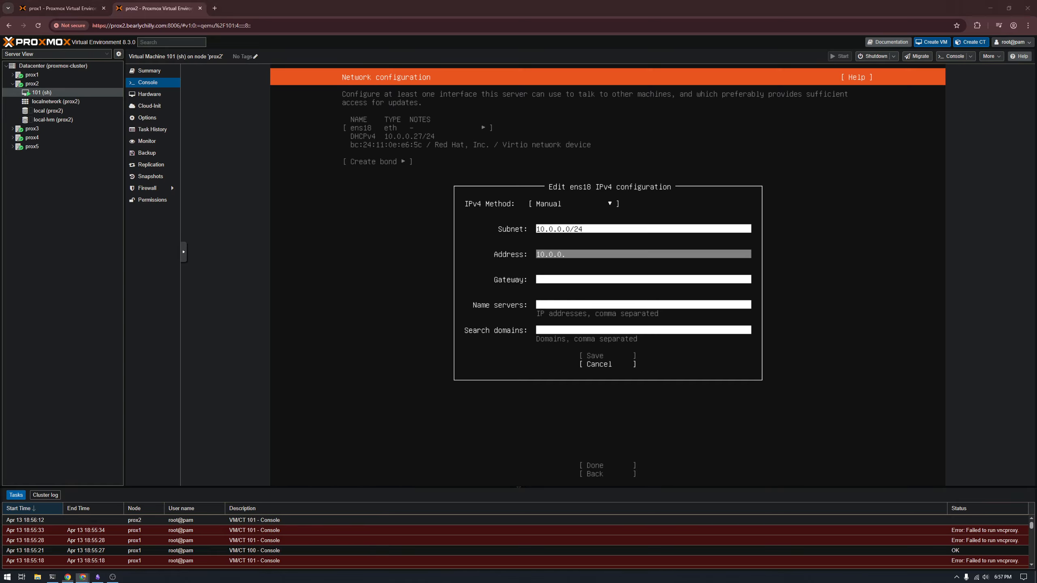
# - Switch to the terminal window running the Python HTTP server and close it
pyautogui.press('super+Tab')
pyautogui.press('super+Tab')
pyautogui.press('super+Tab')
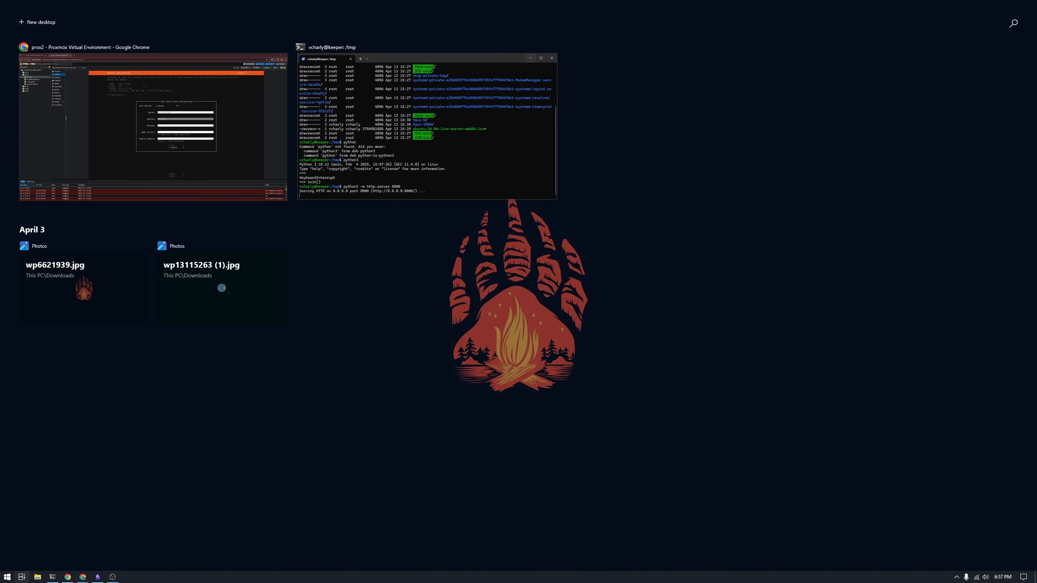
pyautogui.click(342, 114)
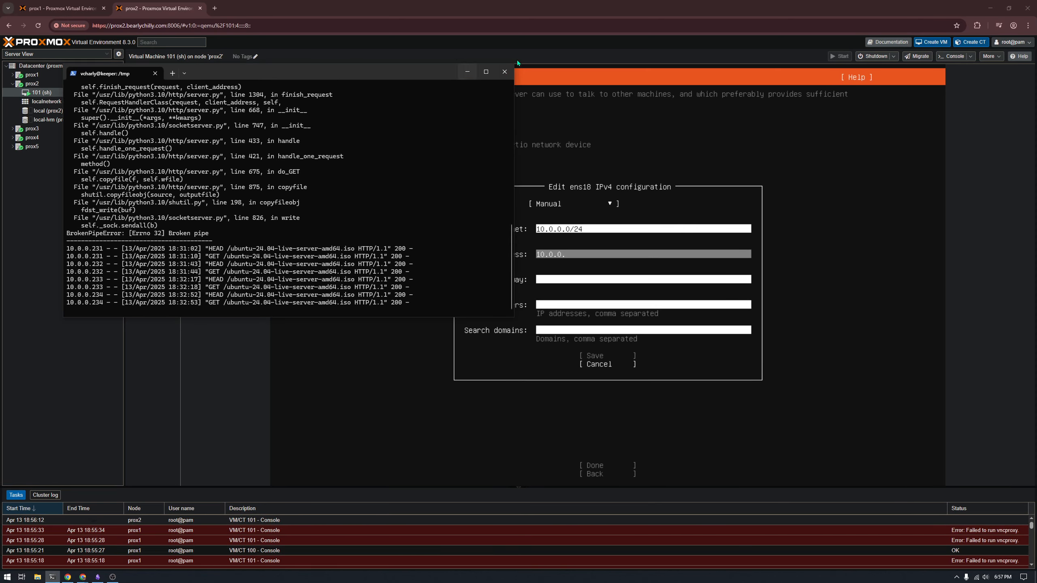
pyautogui.click(505, 74)
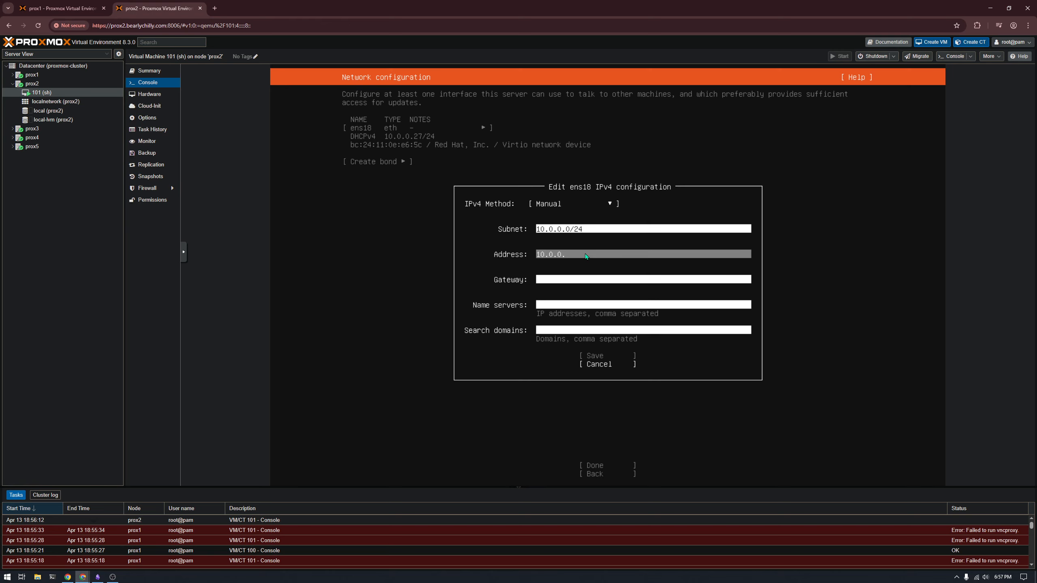
# - Complete the ens18 address as 10.0.0.237, set gateway 10.0.0.1 and name server 10.0.0.210, and save the IPv4 configuration
pyautogui.write('237')
pyautogui.press('Tab')
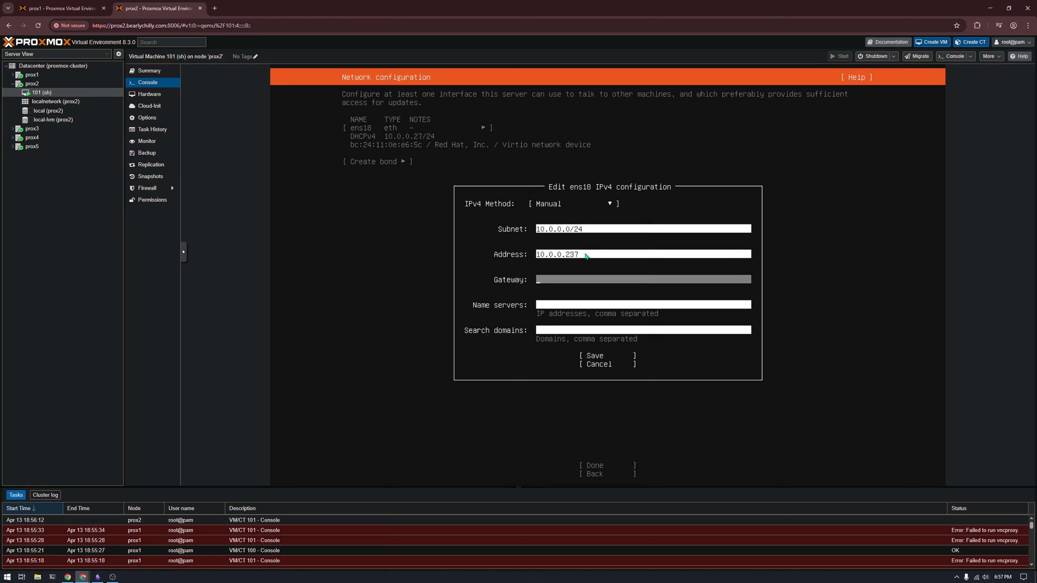
pyautogui.write('10.0.0.1')
pyautogui.press('Tab')
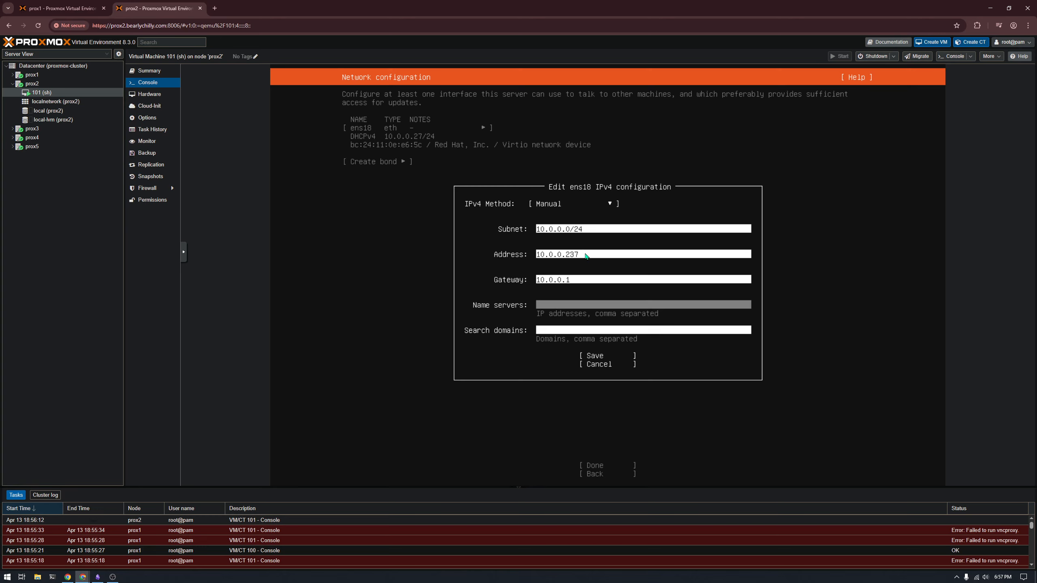
pyautogui.write('10.0.0.210')
pyautogui.press('Tab')
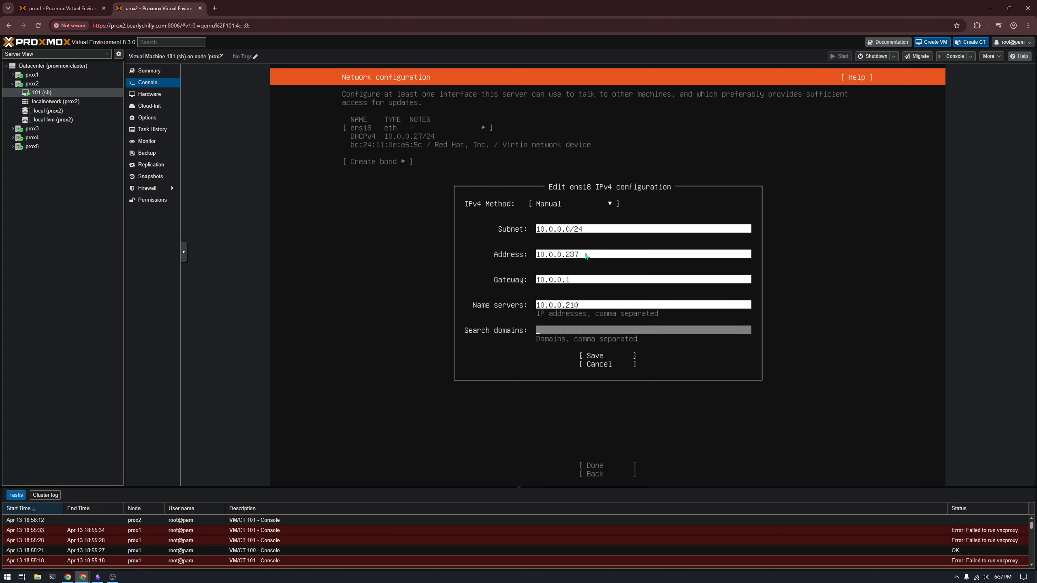
pyautogui.press('Tab')
pyautogui.press('Return')
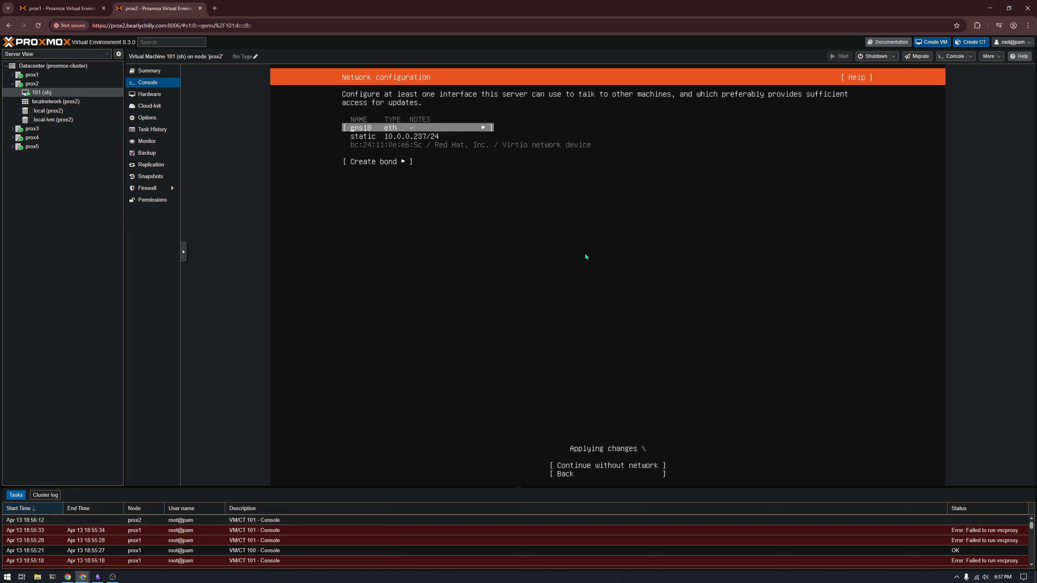
pyautogui.press('Down')
pyautogui.press('Down')
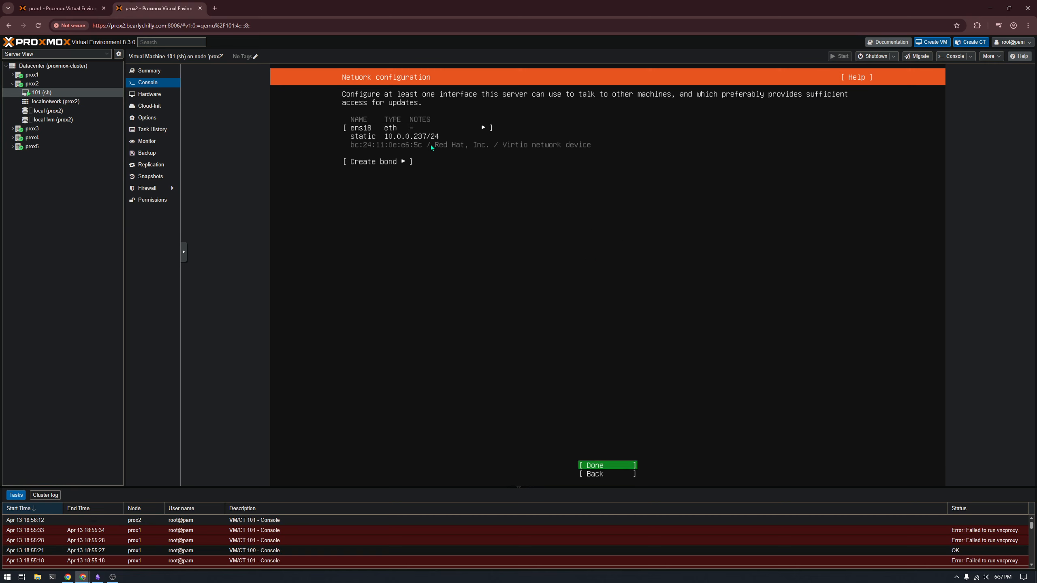
pyautogui.press('Return')
pyautogui.press('Return')
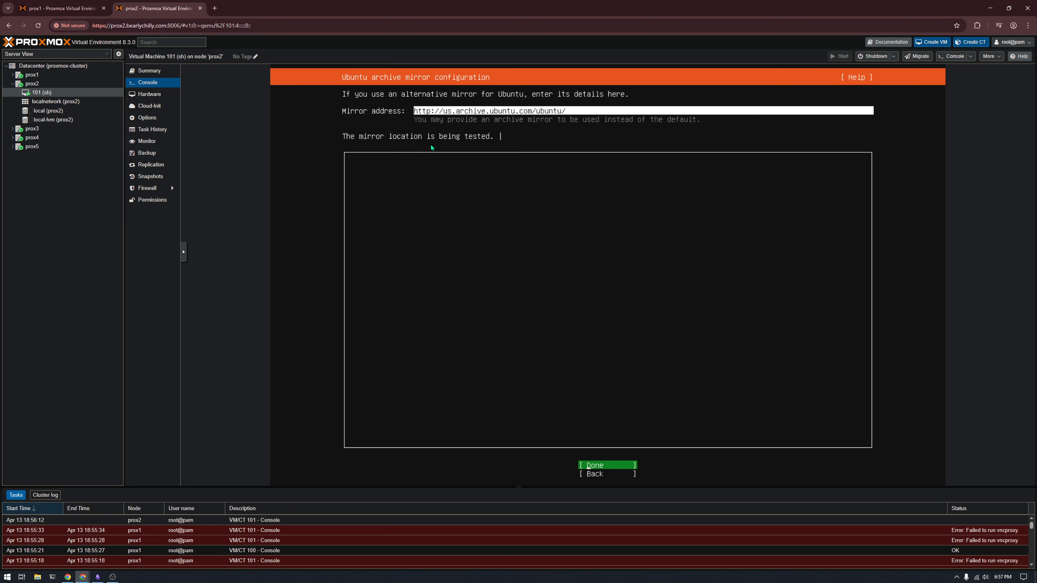
pyautogui.press('Return')
pyautogui.press('Return')
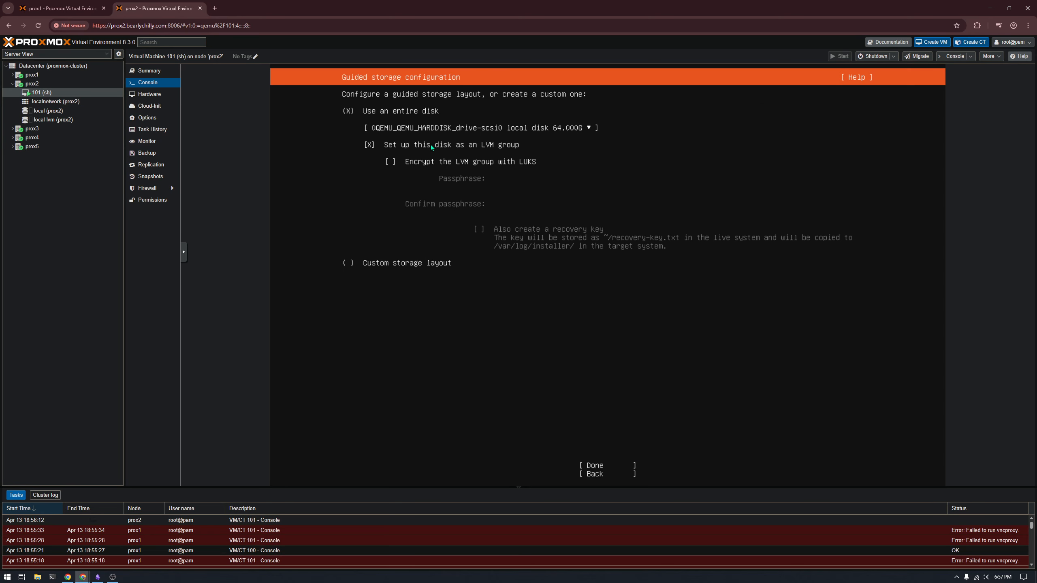
# - Accept the guided storage layout using the entire 64 GB disk as an unencrypted LVM group
pyautogui.press('Down')
pyautogui.press('Down')
pyautogui.press('Up')
pyautogui.press('Return')
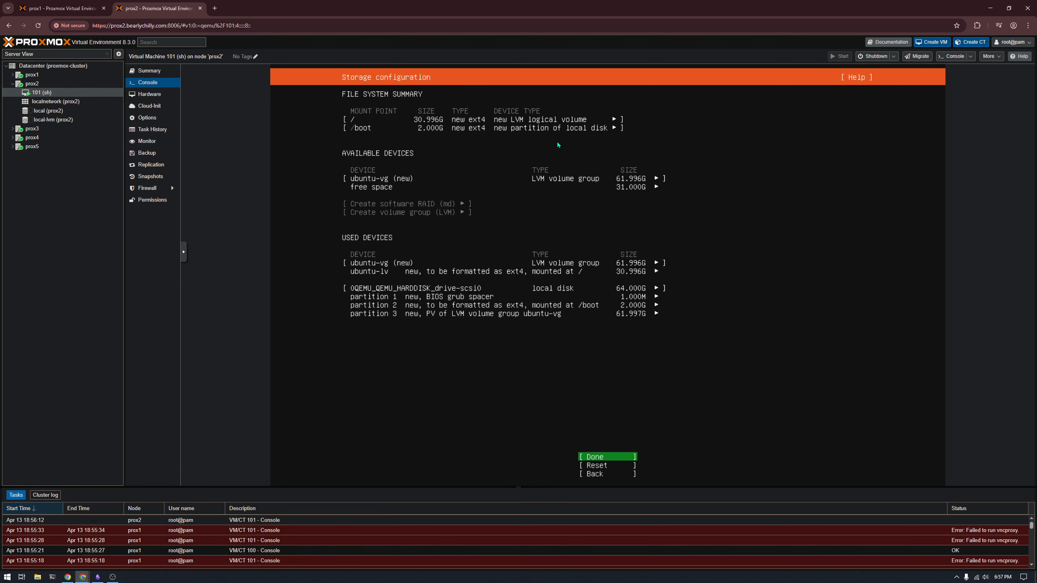
# - Enlarge the ubuntu-lv logical volume to its maximum by entering size 9999, keeping ext4 mounted at /, and save it
pyautogui.press('Up')
pyautogui.press('Up')
pyautogui.press('Up')
pyautogui.press('Up')
pyautogui.press('Up')
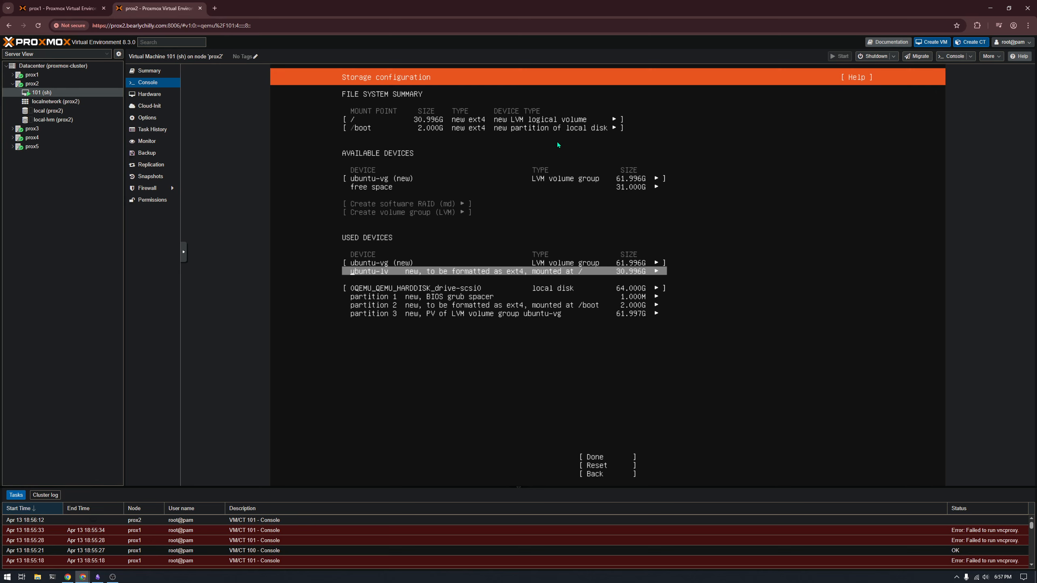
pyautogui.press('Return')
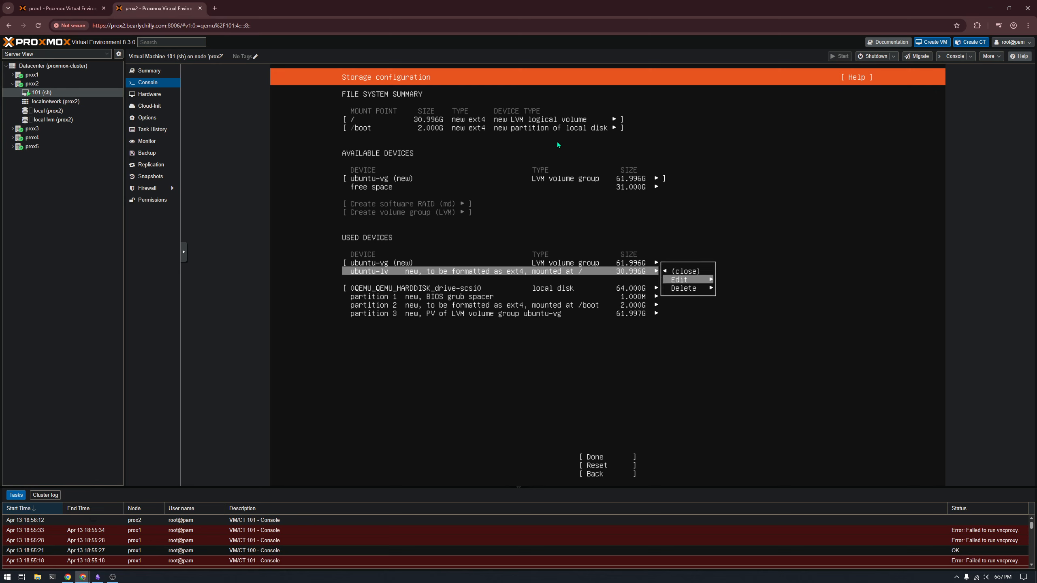
pyautogui.press('Return')
pyautogui.press('Tab')
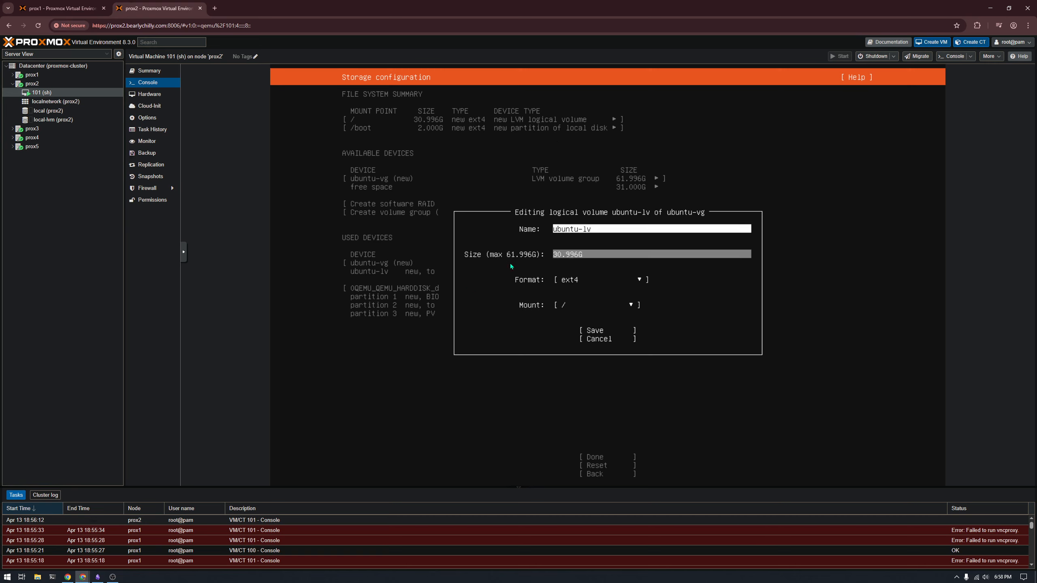
pyautogui.write('9999')
pyautogui.press('Tab')
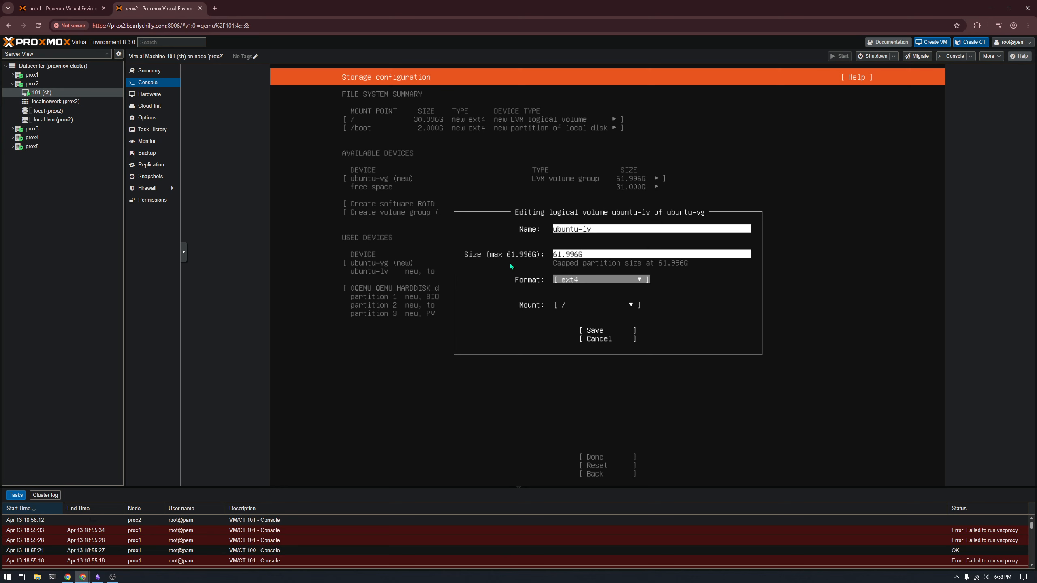
pyautogui.press('Tab')
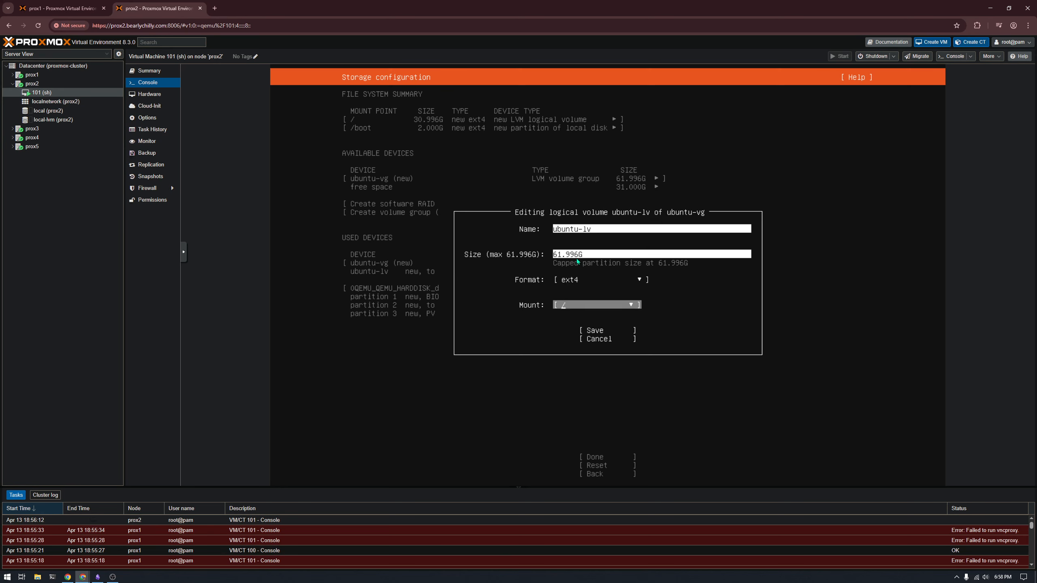
pyautogui.press('Tab')
pyautogui.press('Return')
# - Accept the storage configuration and confirm writing it to the disk
pyautogui.press('Down')
pyautogui.press('Down')
pyautogui.press('Down')
pyautogui.press('Down')
pyautogui.press('Down')
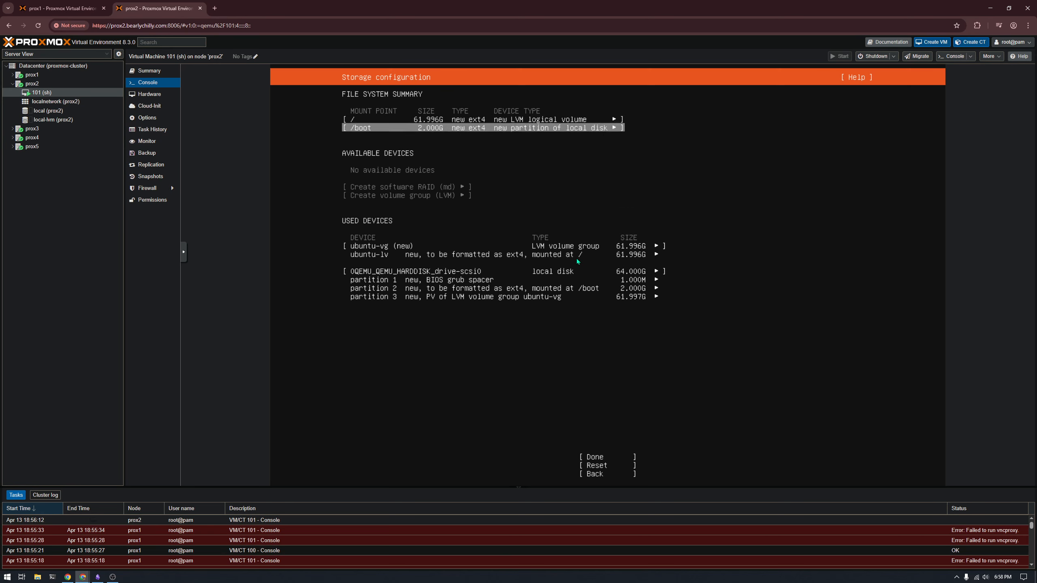
pyautogui.press('Down')
pyautogui.press('Down')
pyautogui.press('Down')
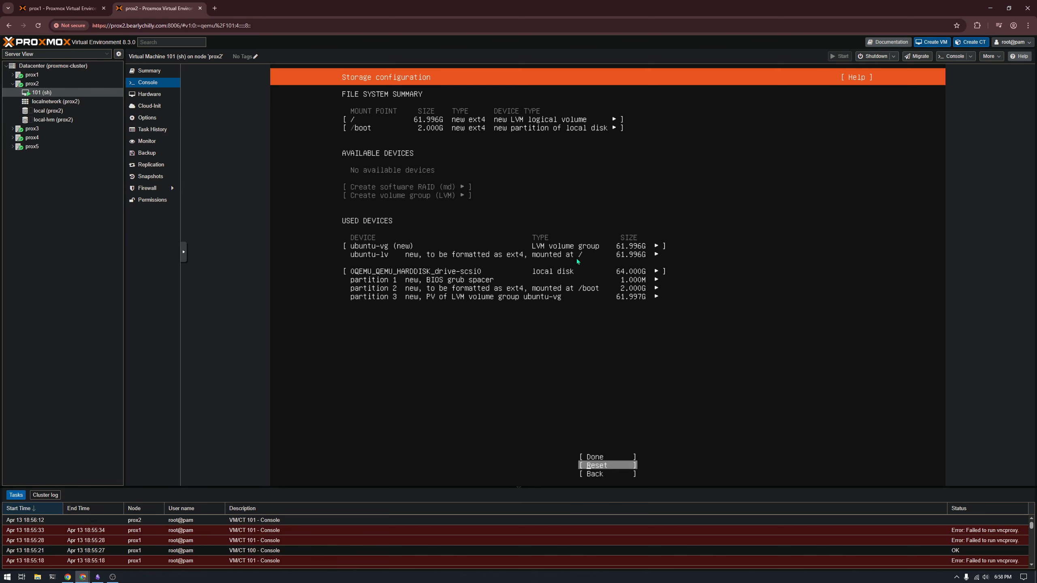
pyautogui.press('Return')
pyautogui.press('Down')
pyautogui.press('Return')
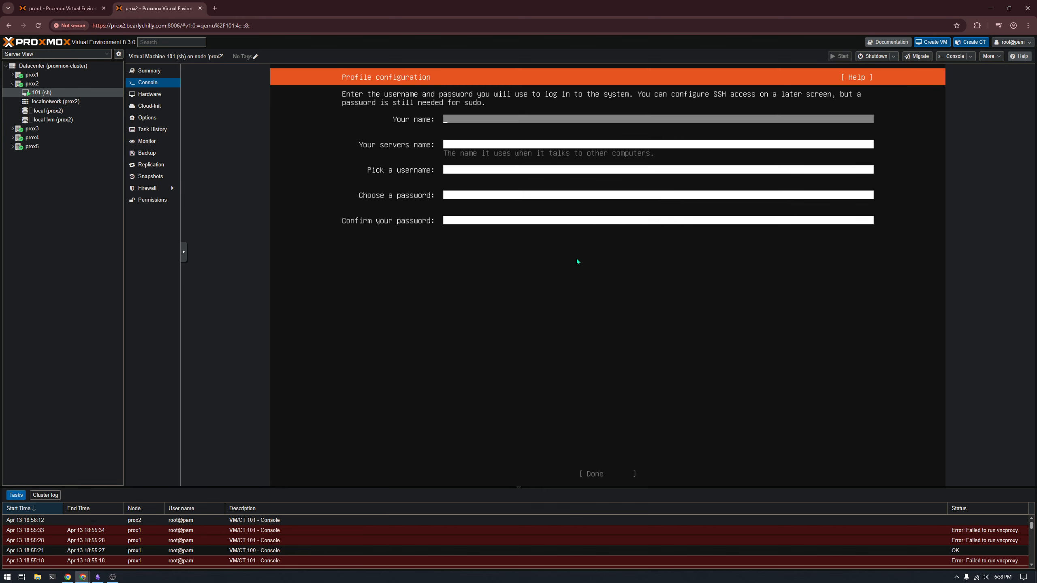
# - Fill in the profile's name, set the server name to sh, and enter the account username
pyautogui.write('bearlyc')
pyautogui.press('BackSpace')
pyautogui.press('BackSpace')
pyautogui.press('BackSpace')
pyautogui.press('BackSpace')
pyautogui.press('BackSpace')
pyautogui.press('BackSpace')
pyautogui.press('BackSpace')
pyautogui.write('vcharly')
pyautogui.press('Tab')
pyautogui.write('sh')
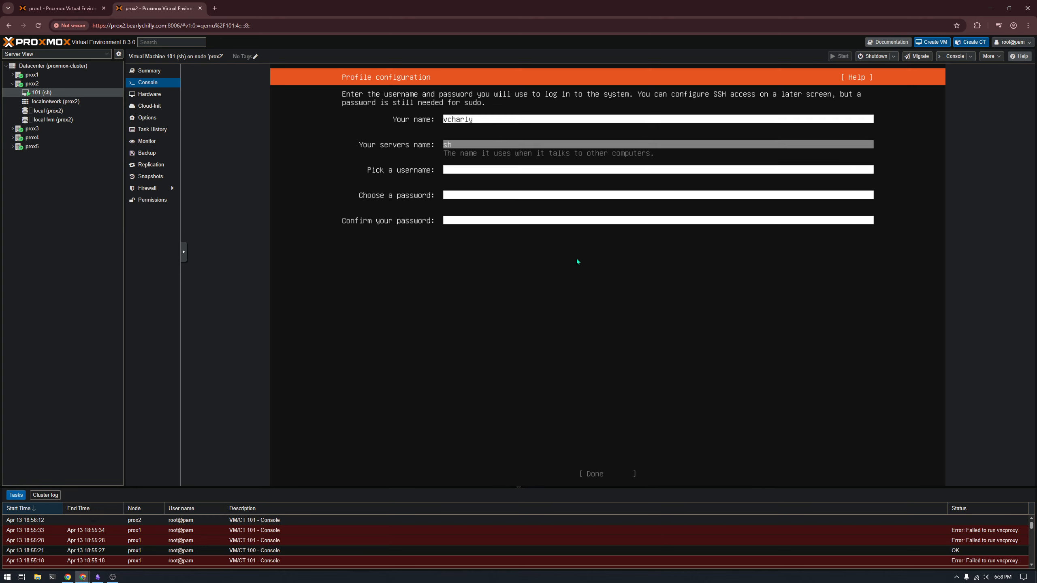
pyautogui.press('Tab')
pyautogui.write('vcharly')
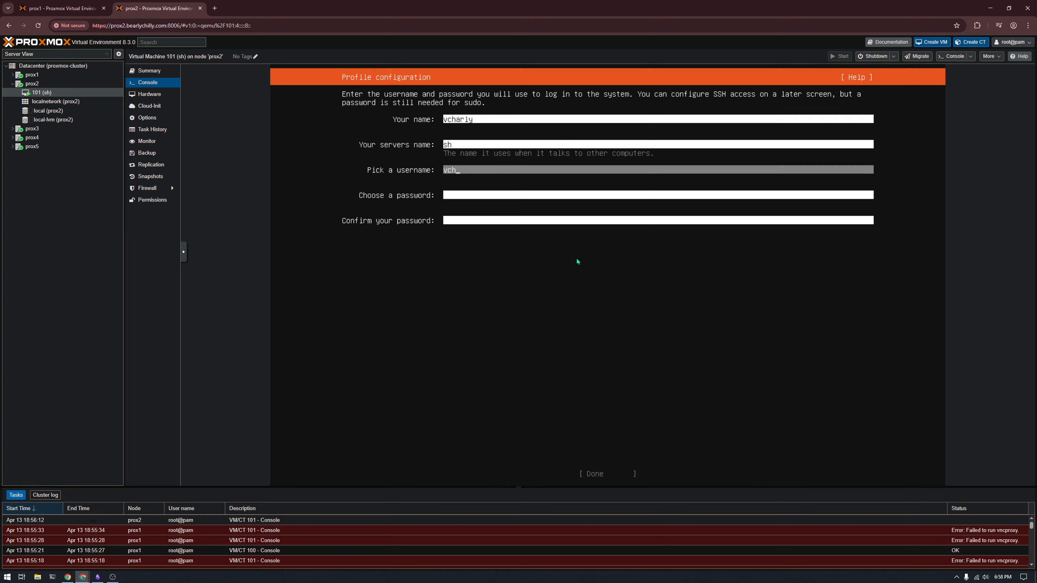
# - Enter and confirm the account password, and submit the profile configuration
pyautogui.press('Tab')
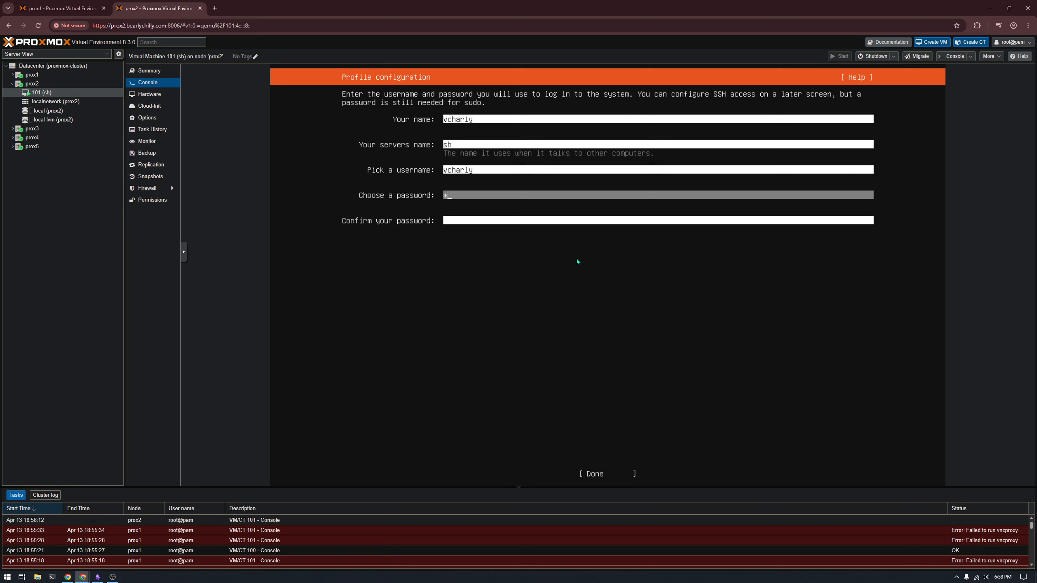
pyautogui.write('*************')
pyautogui.press('Tab')
pyautogui.write('****')
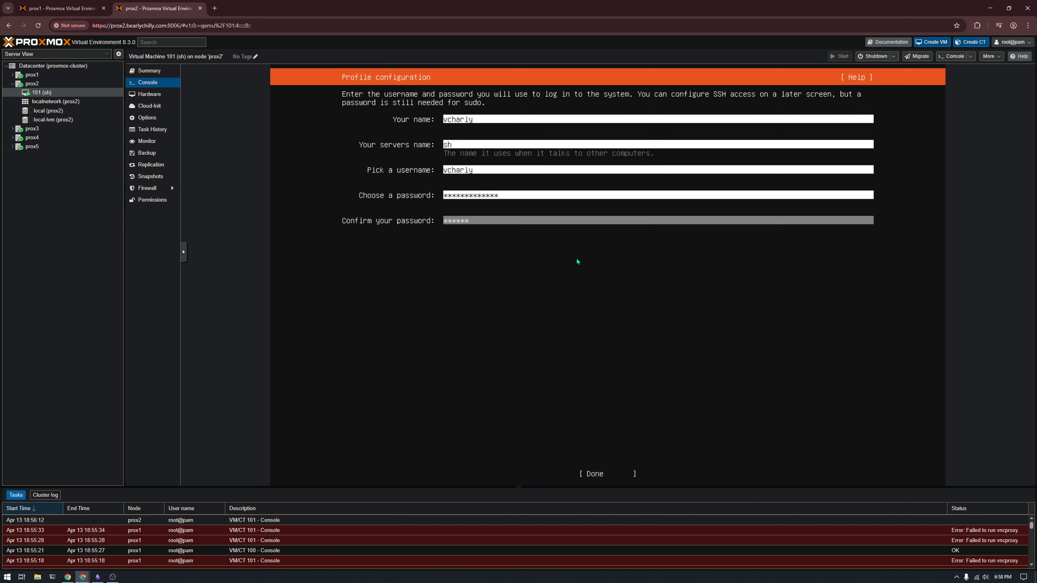
pyautogui.write('*********')
pyautogui.press('Tab')
pyautogui.press('Return')
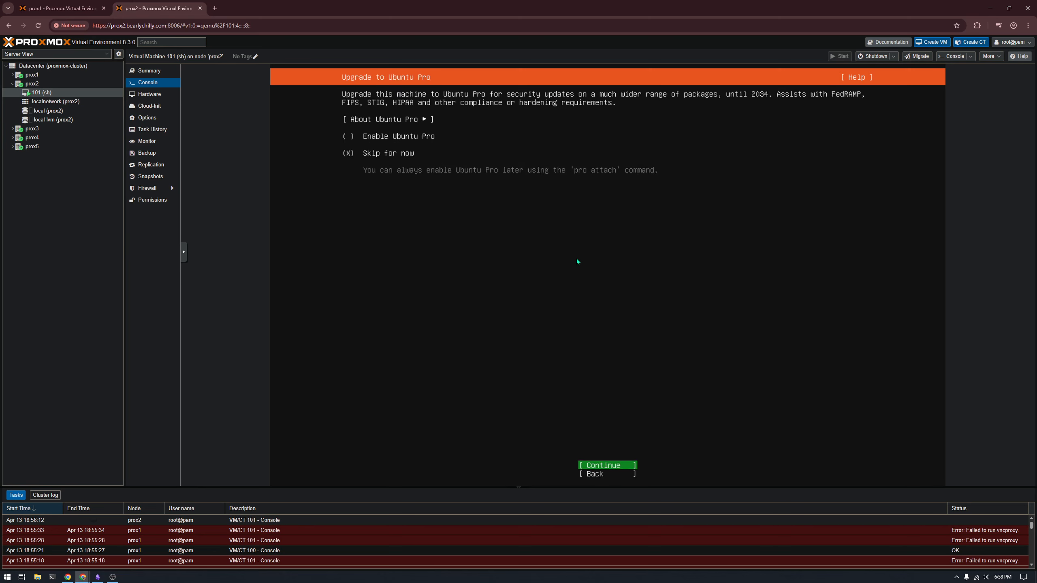
# - Skip Ubuntu Pro for now, enable installing the OpenSSH server, and accept the SSH configuration
pyautogui.press('Return')
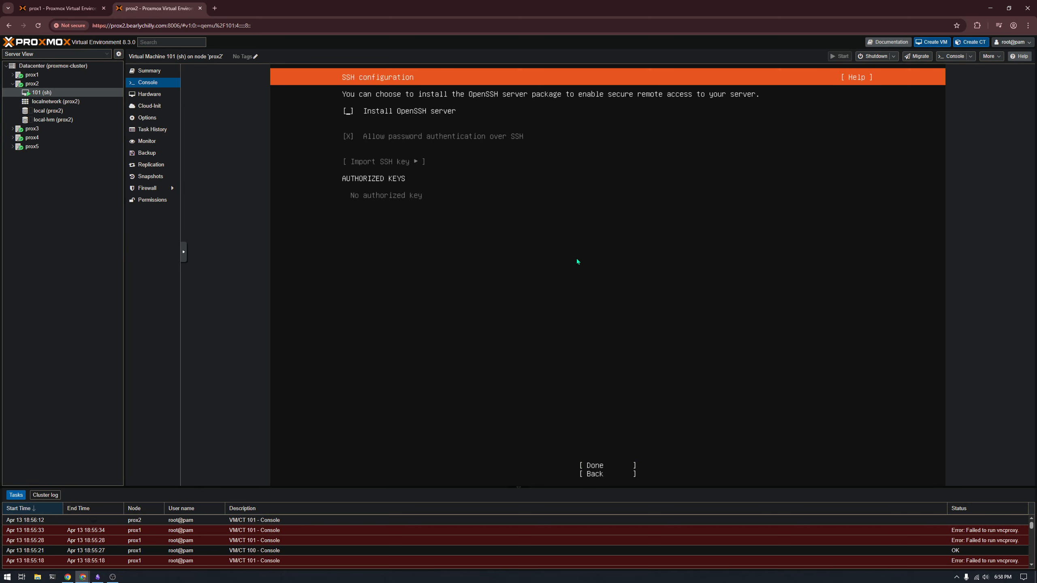
pyautogui.press('space')
pyautogui.press('Down')
pyautogui.press('Down')
pyautogui.press('Down')
pyautogui.press('Up')
pyautogui.press('Return')
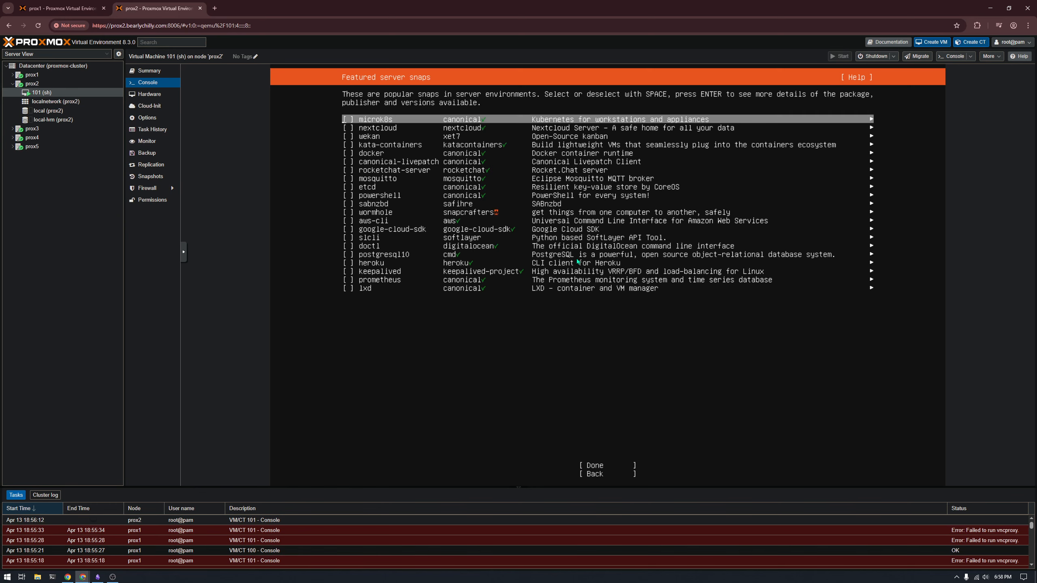
# - Continue the sh installation without selecting any featured server snaps
pyautogui.press('Tab')
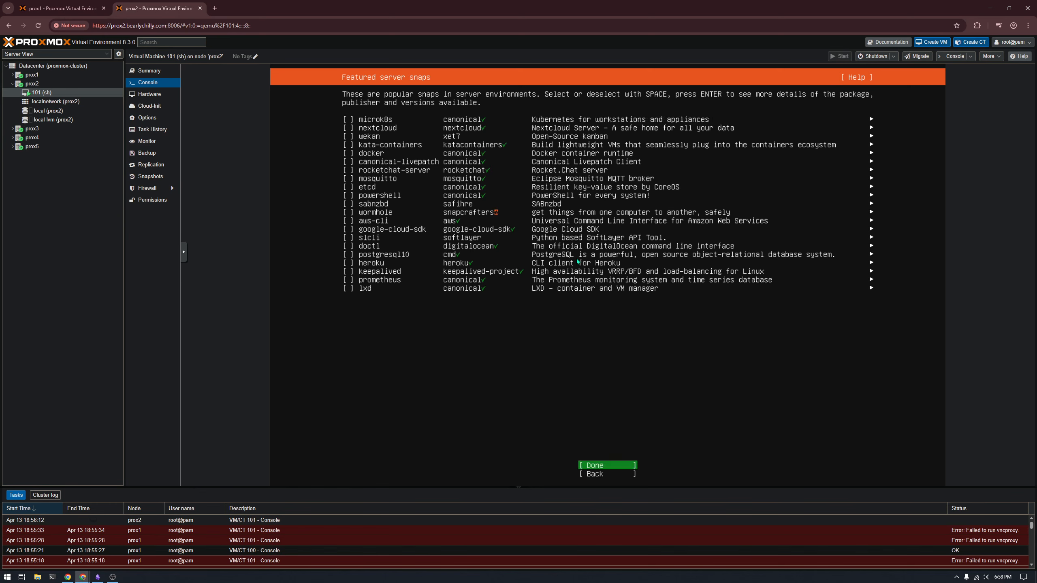
pyautogui.press('Return')
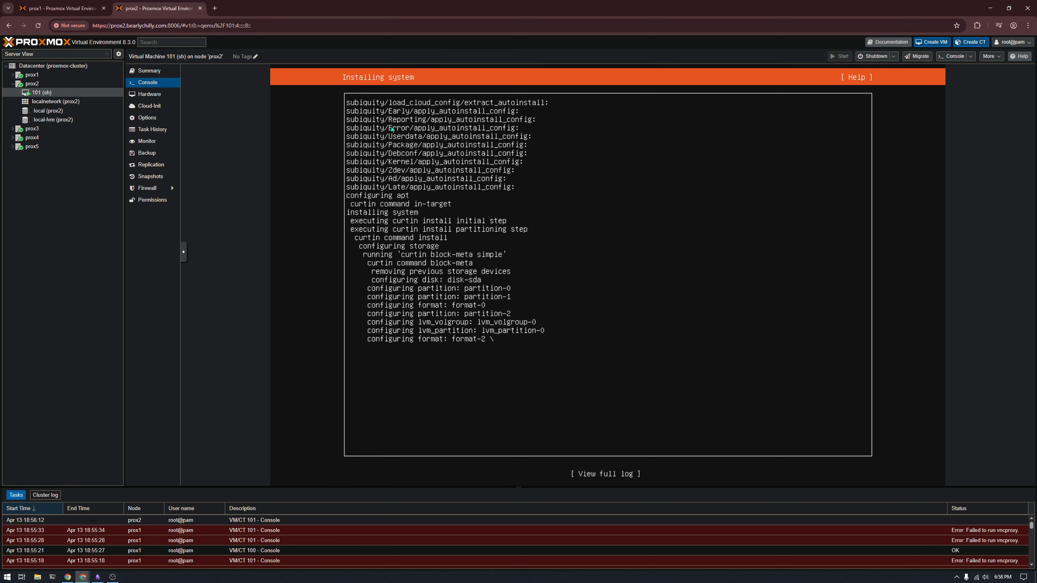
# - Open the console of virtual machine 100 (cm) on prox1 and reboot it from the completed installation
pyautogui.click(13, 75)
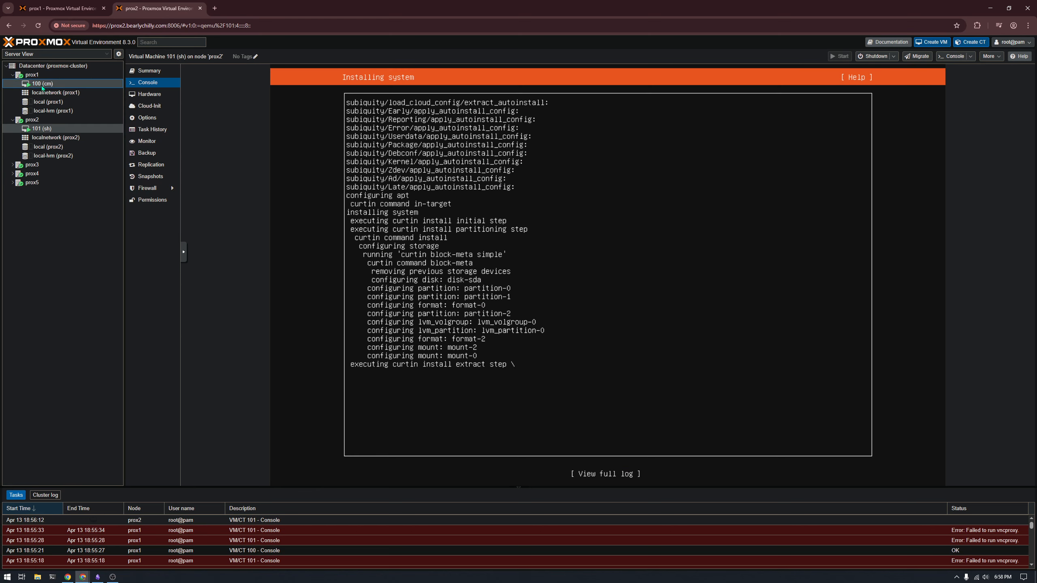
pyautogui.click(46, 85)
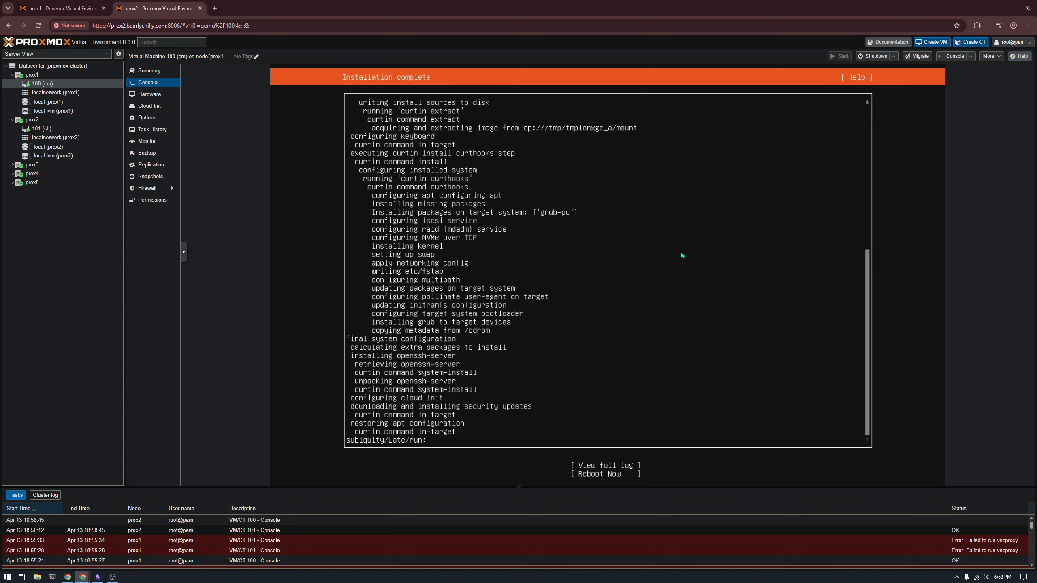
pyautogui.press('Down')
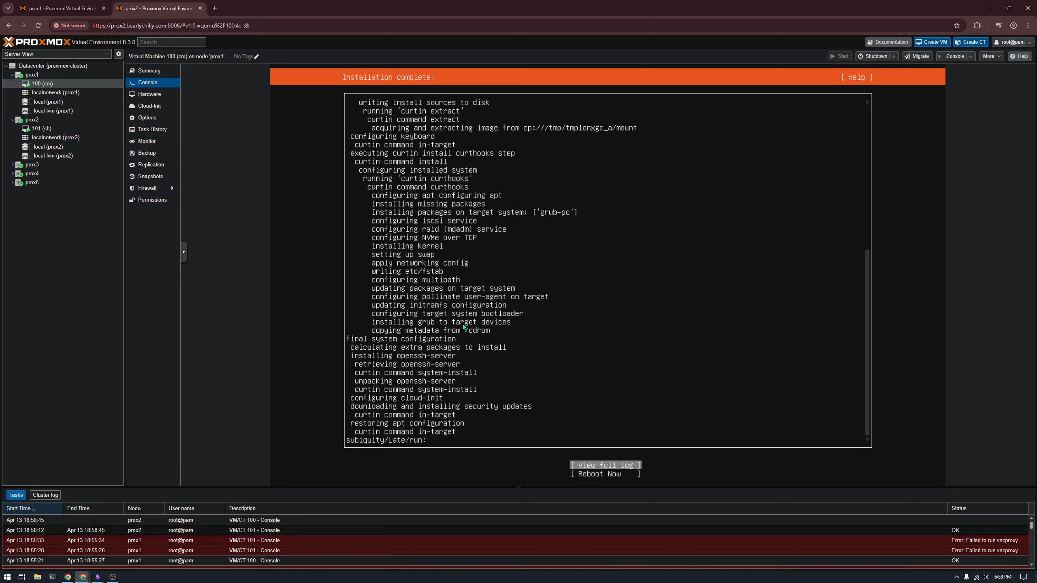
pyautogui.press('Down')
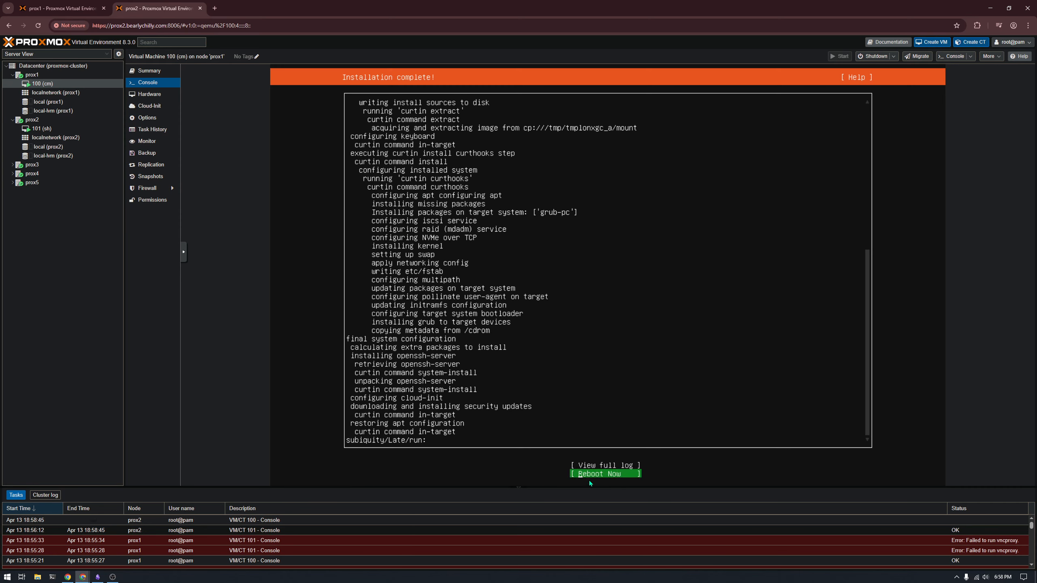
# - Remove the CD/DVD drive holding the Ubuntu 24.04 installation ISO from the cm virtual machine's hardware
pyautogui.click(150, 94)
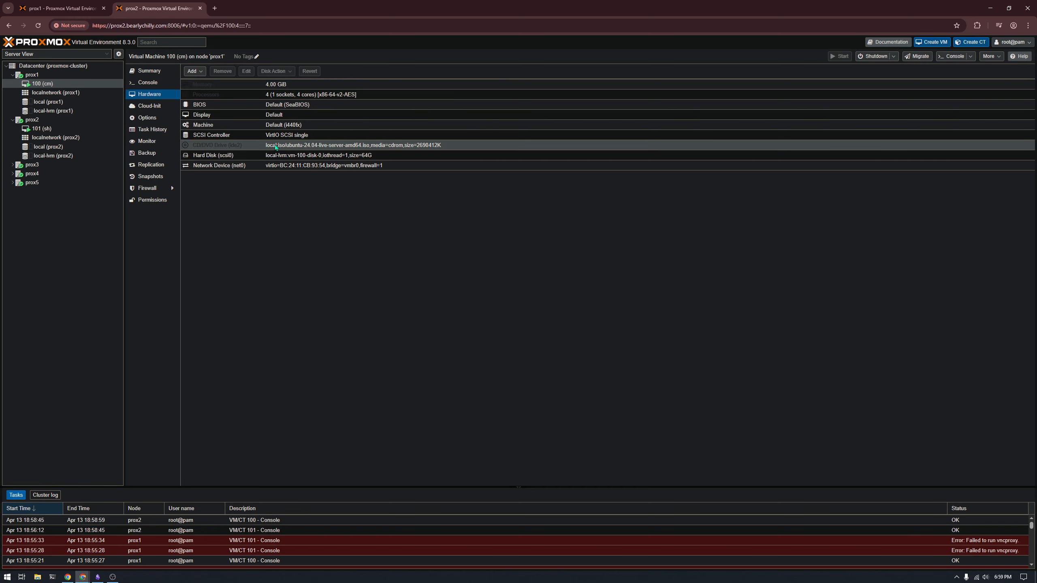
pyautogui.click(228, 150)
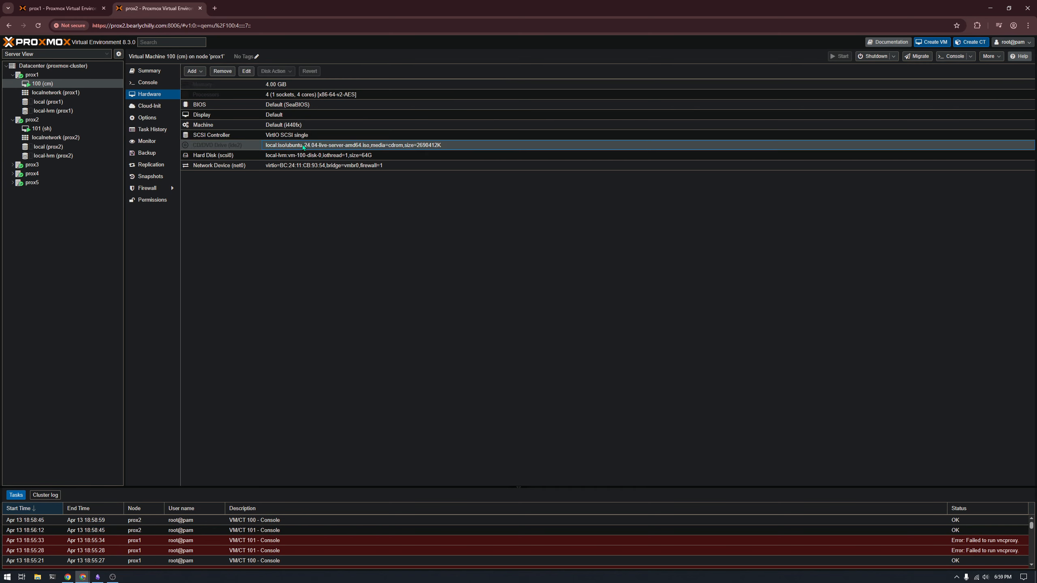
pyautogui.click(213, 75)
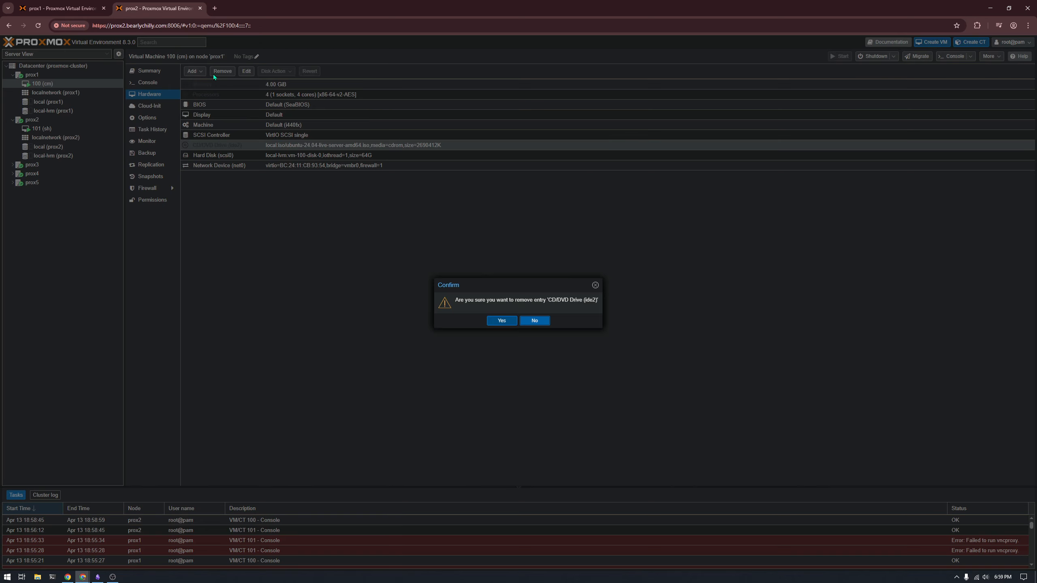
pyautogui.click(501, 320)
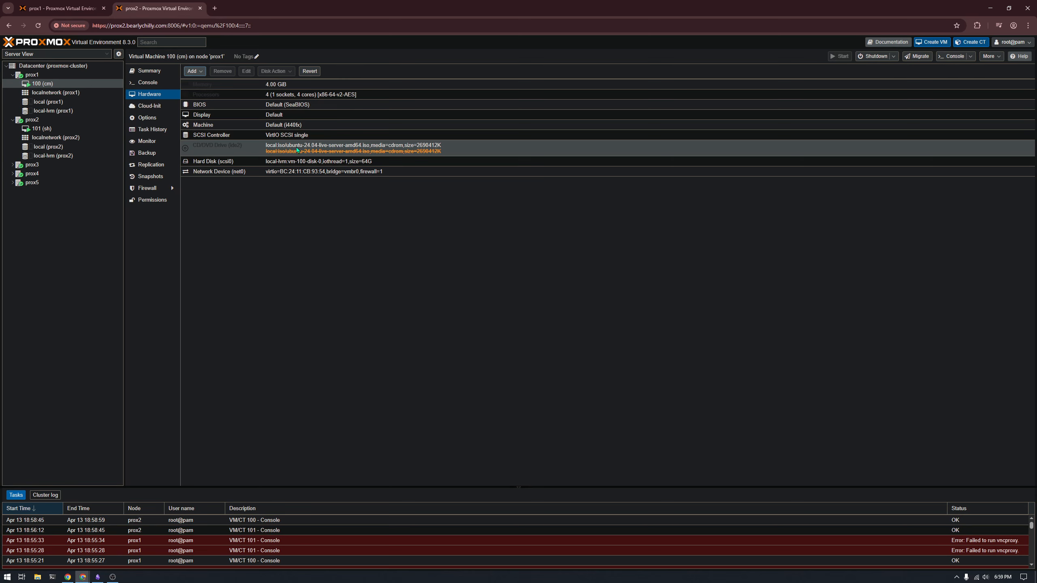
# - Return to cm's console and acknowledge the request to remove the installation medium so the reboot continues
pyautogui.click(149, 83)
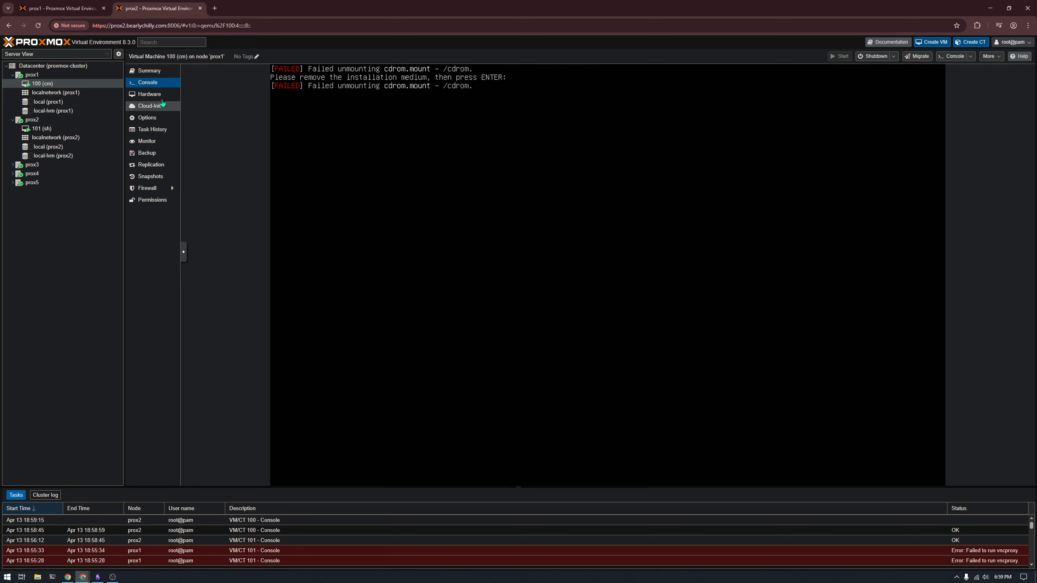
pyautogui.click(149, 94)
pyautogui.click(148, 82)
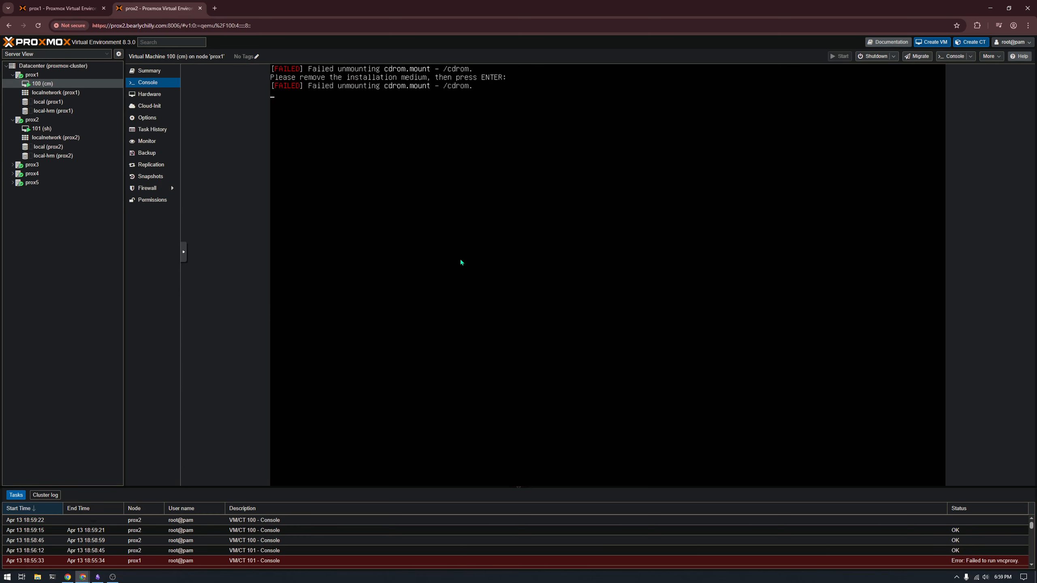
pyautogui.press('Return')
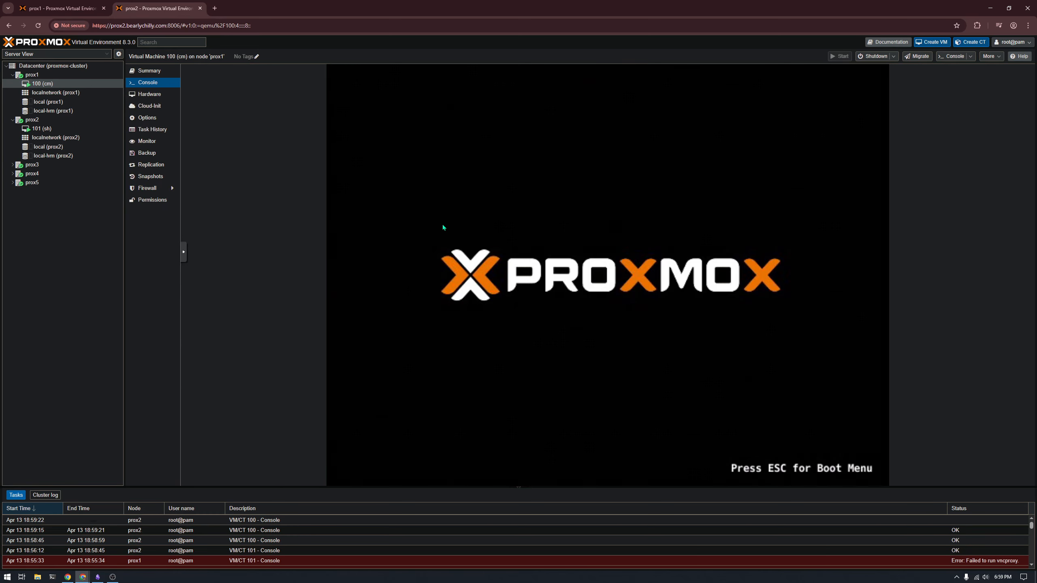
pyautogui.click(158, 93)
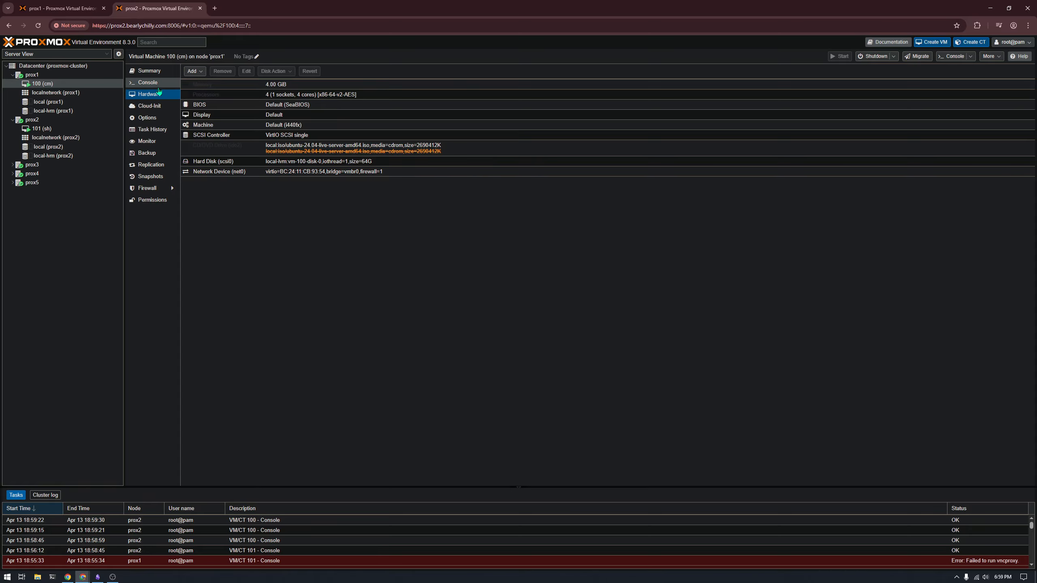
pyautogui.click(158, 86)
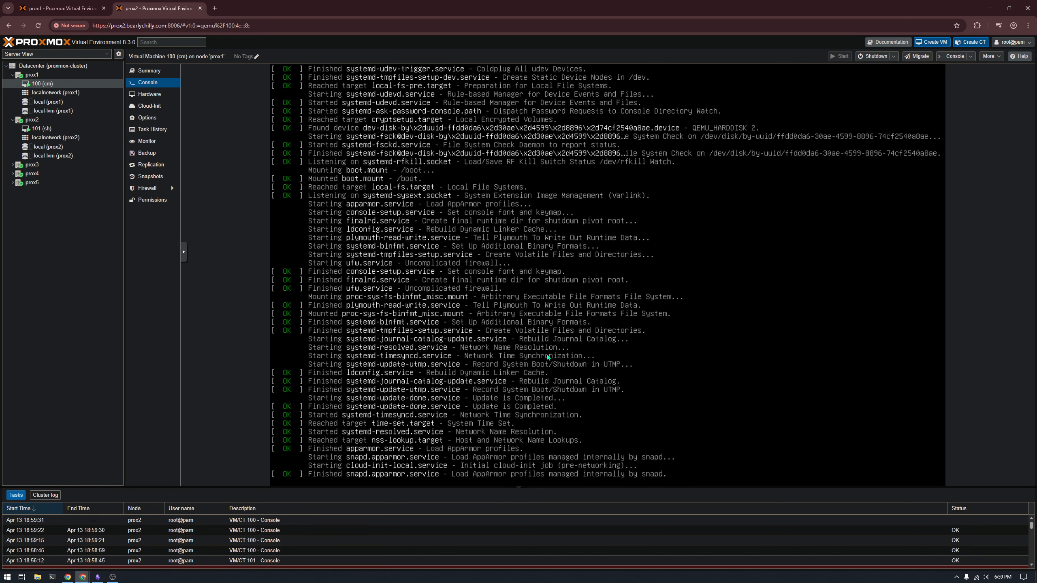
pyautogui.click(893, 56)
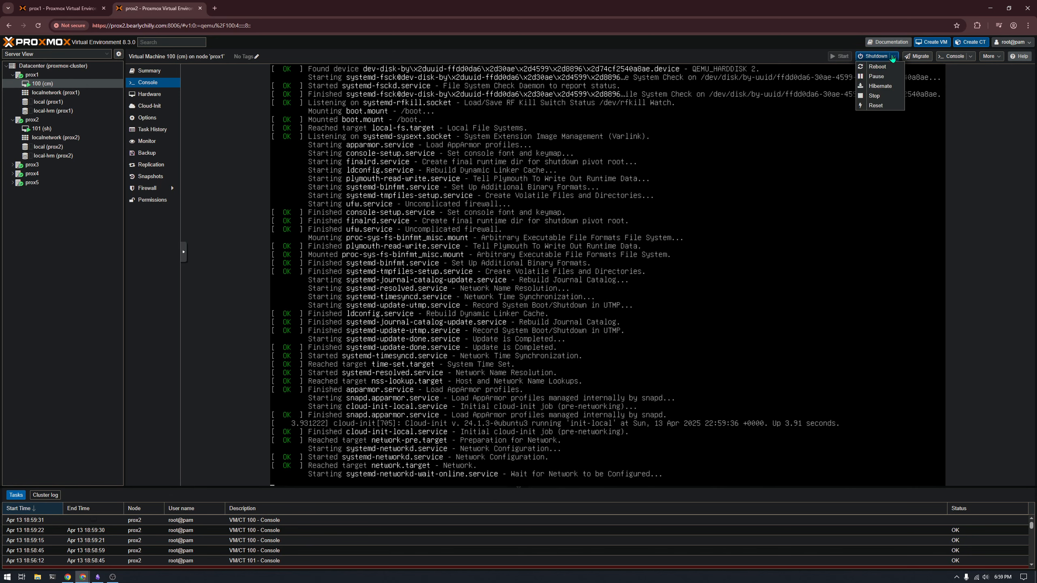
pyautogui.click(970, 131)
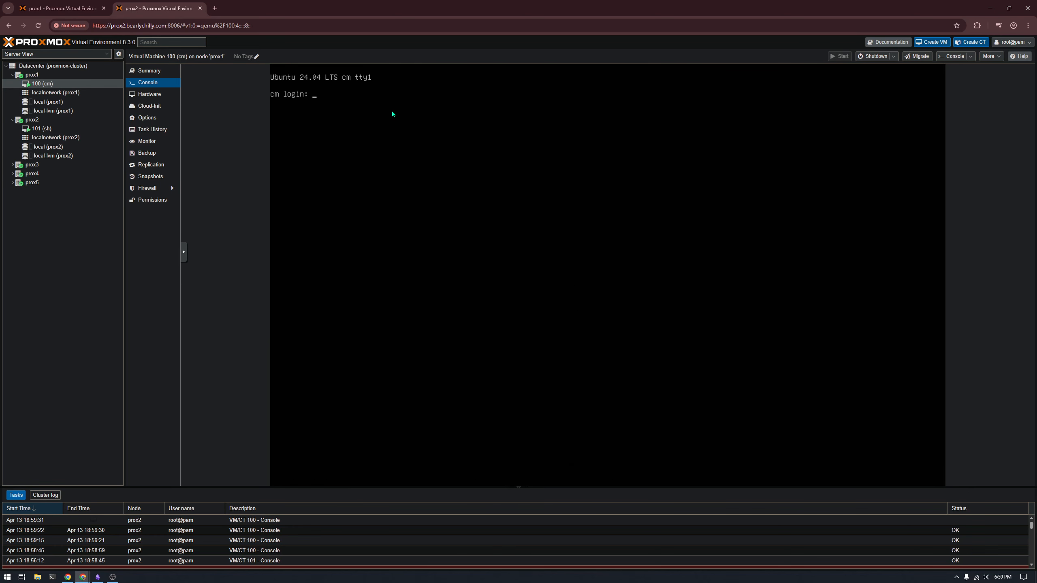
# - Log in to the cm server's console with the account username and password
pyautogui.write('vcharly')
pyautogui.press('Return')
pyautogui.press('Return')
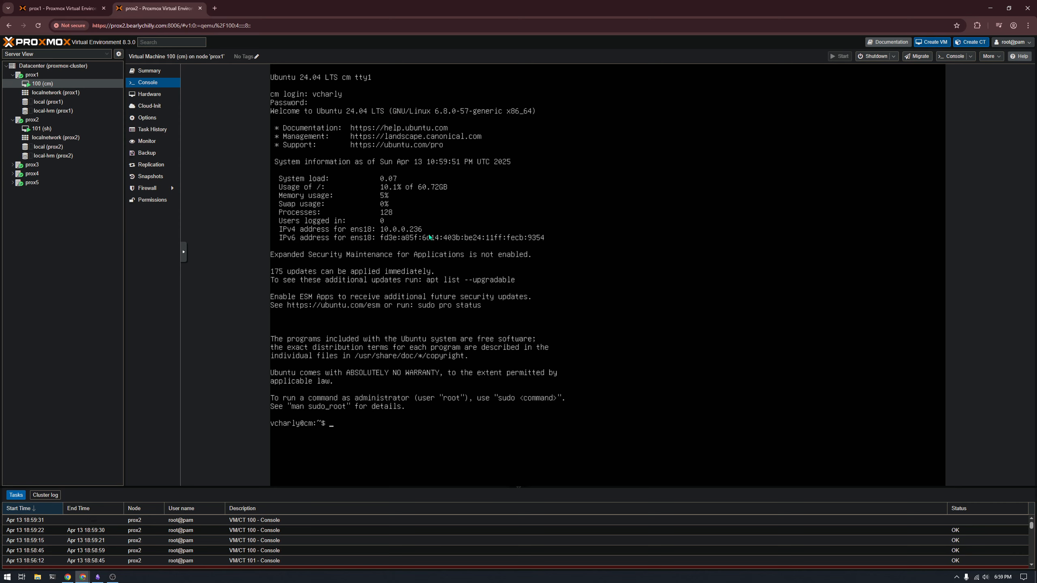
pyautogui.write('ping www.google.com')
pyautogui.press('Return')
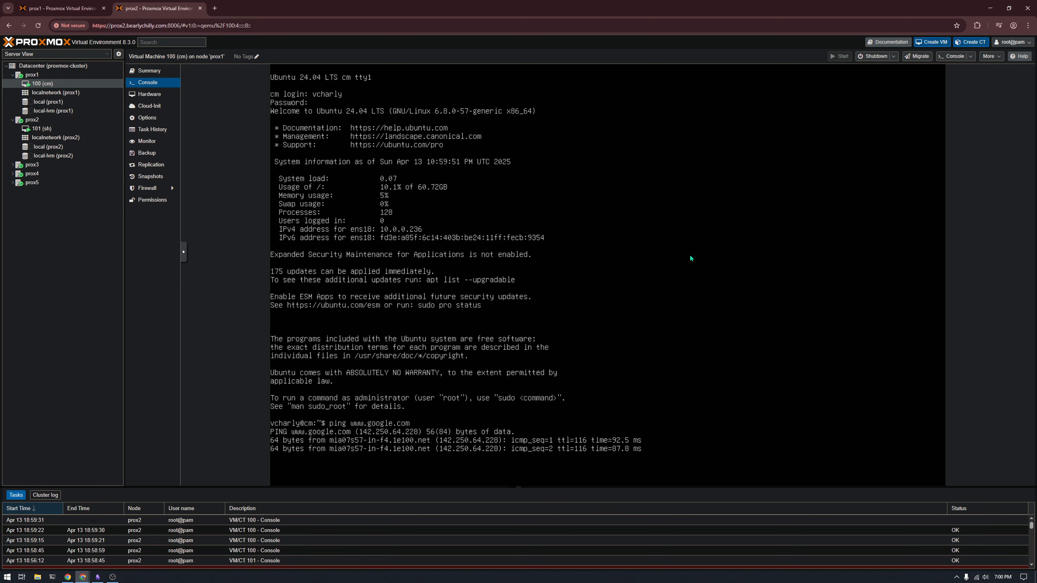
pyautogui.hotkey('ctrl', 'c')
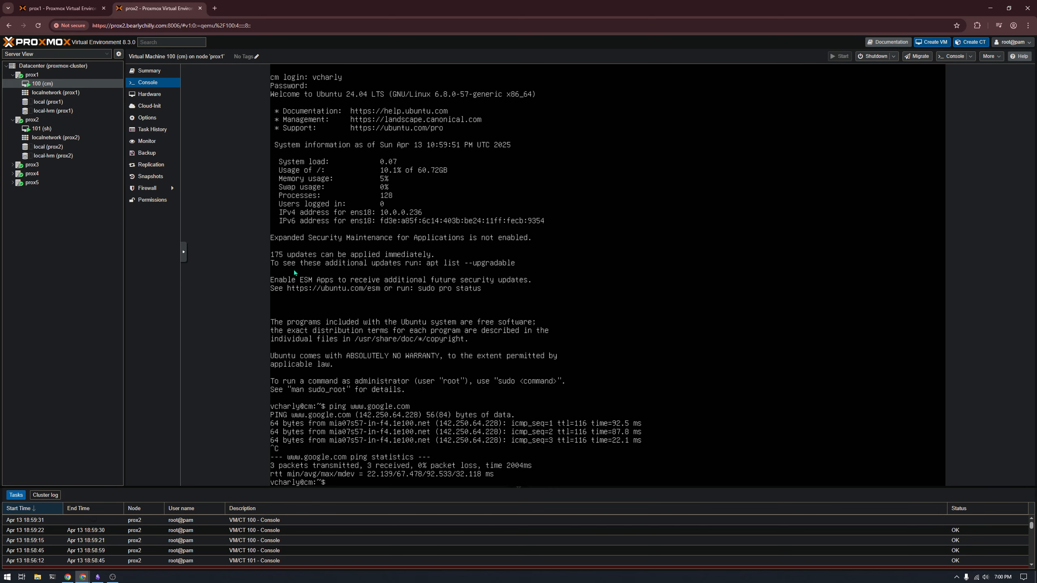
pyautogui.click(165, 98)
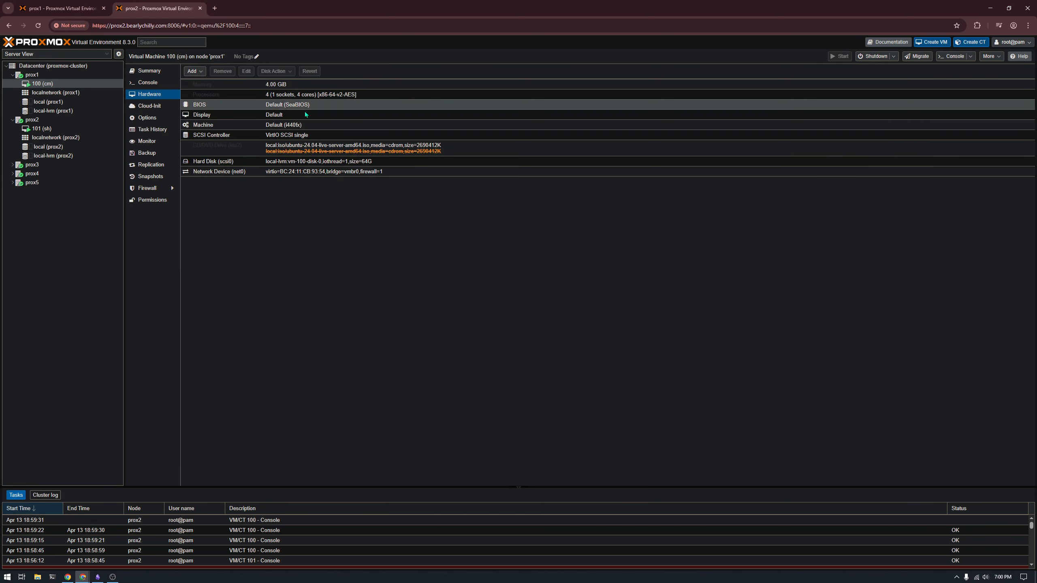
pyautogui.click(893, 56)
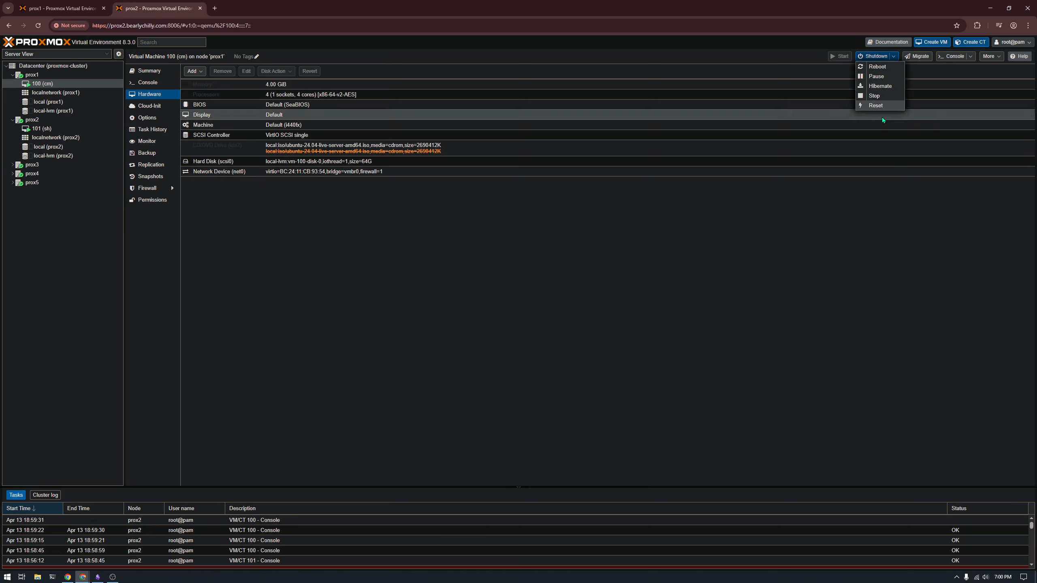
pyautogui.click(166, 81)
pyautogui.click(165, 82)
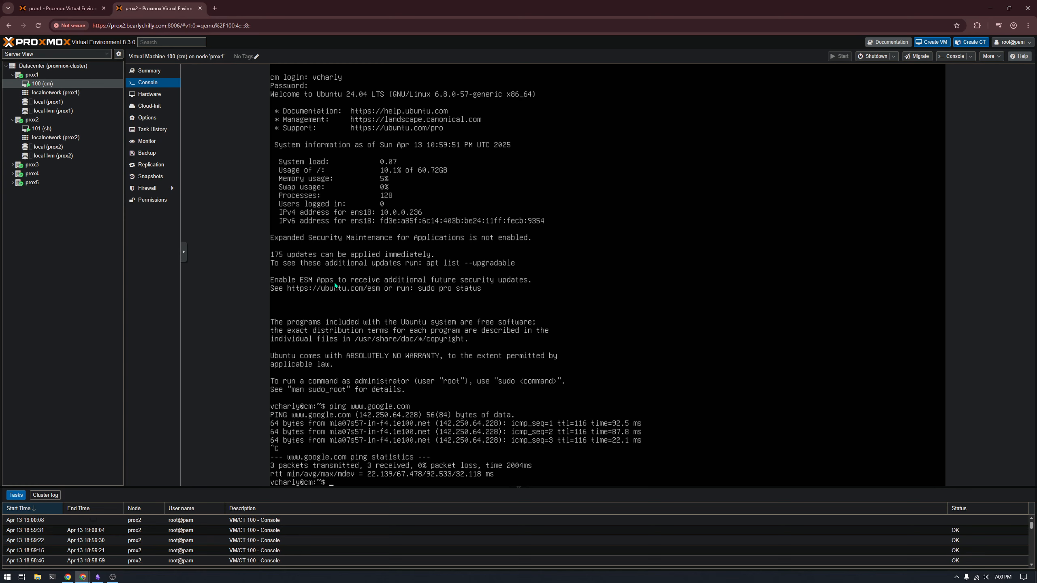
pyautogui.write('h')
pyautogui.click(58, 128)
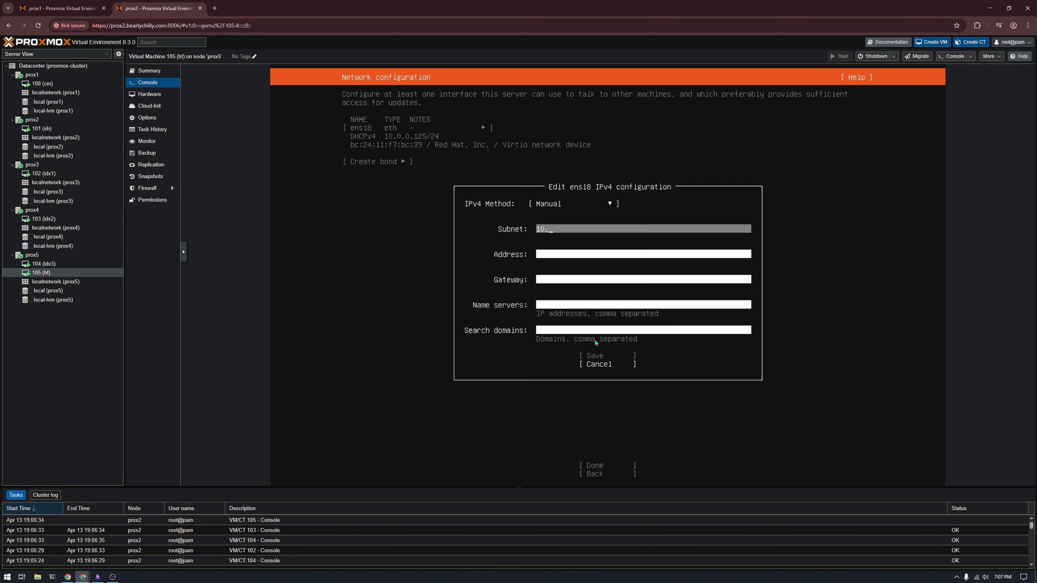
# - Complete the /24 subnet and enter the address 10.0.0.125 in the manual IPv4 configuration of ens18 on hf
pyautogui.write('/24')
pyautogui.press('Tab')
pyautogui.write('10.0.0.125')
pyautogui.press('Tab')
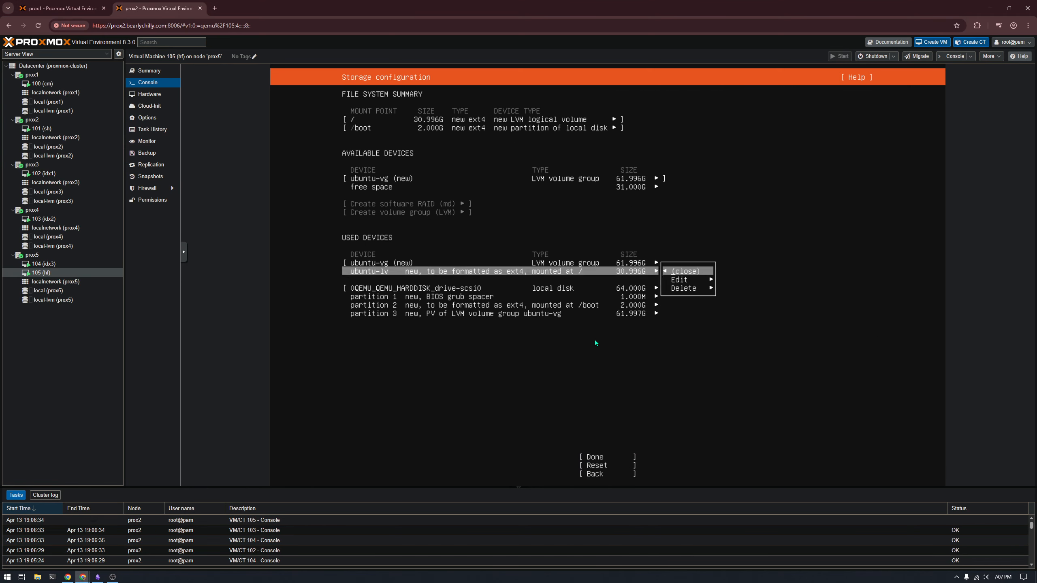
pyautogui.press('Escape')
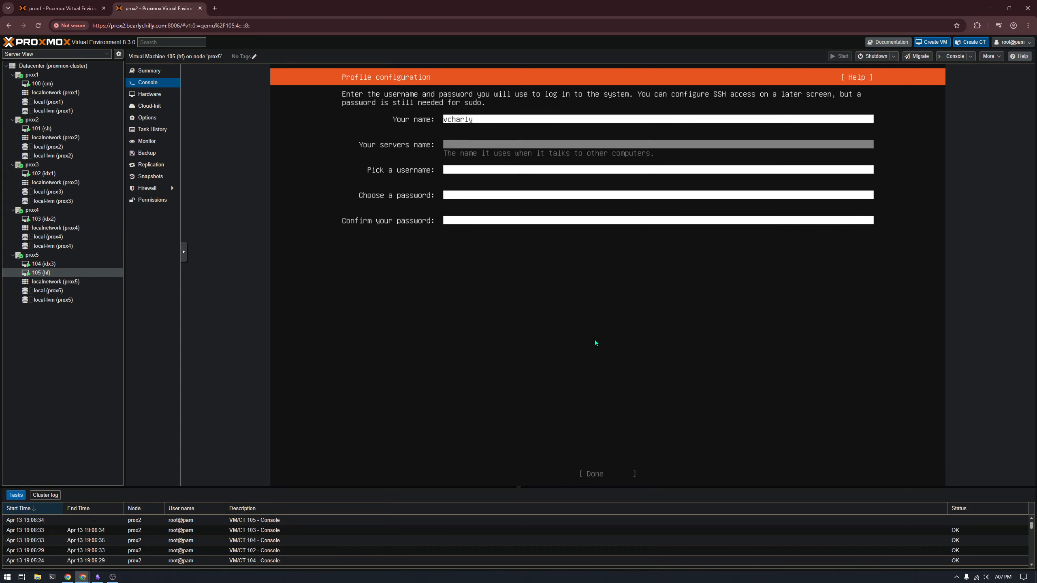
# - Set the server name to hf in the profile configuration, and enter and confirm the account password
pyautogui.press('Tab')
pyautogui.write('hf')
pyautogui.press('Tab')
pyautogui.press('Tab')
pyautogui.hotkey('ctrl', 'v')
pyautogui.press('Tab')
pyautogui.hotkey('ctrl', 'v')
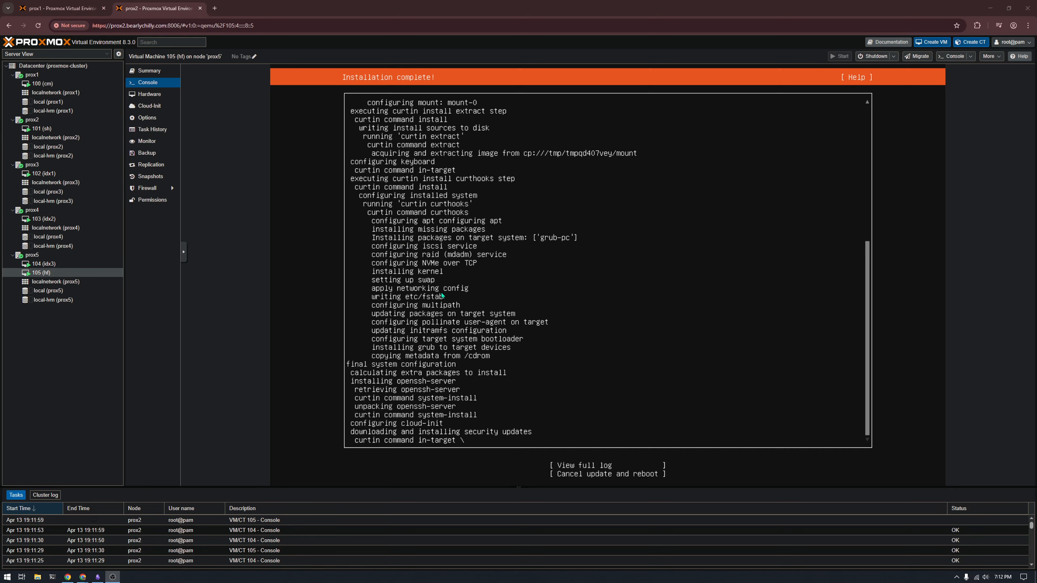
# - Search the web for mobaxterm in a new browser tab and open the official MobaXterm website
pyautogui.click(215, 10)
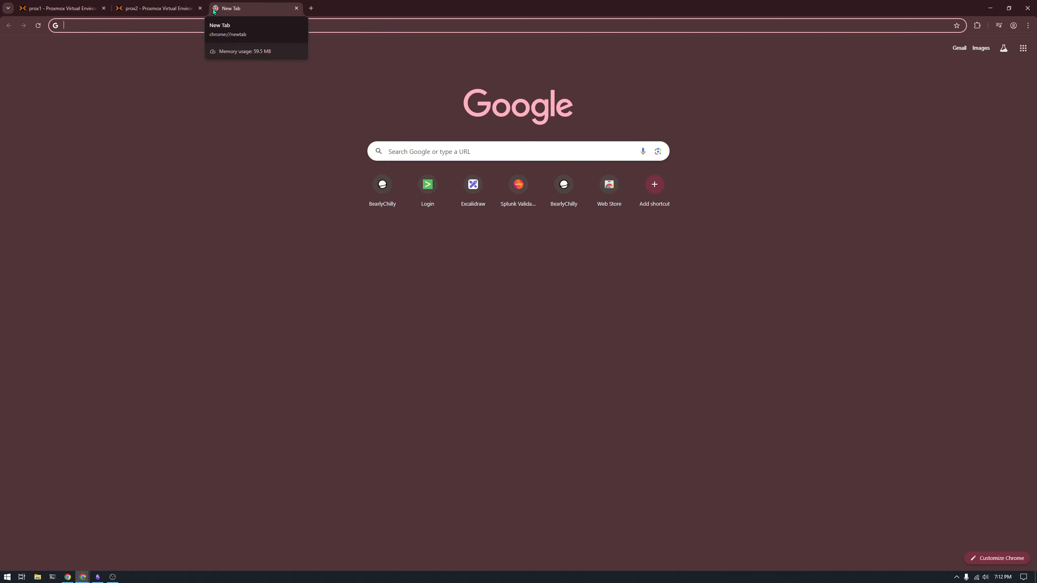
pyautogui.write('mobae')
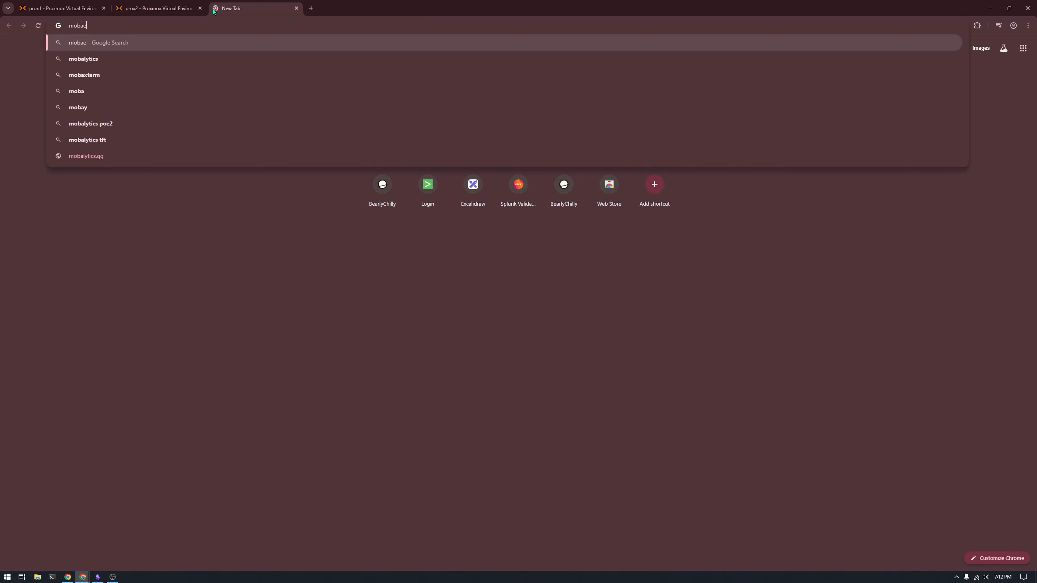
pyautogui.press('BackSpace')
pyautogui.write('xterm')
pyautogui.press('Return')
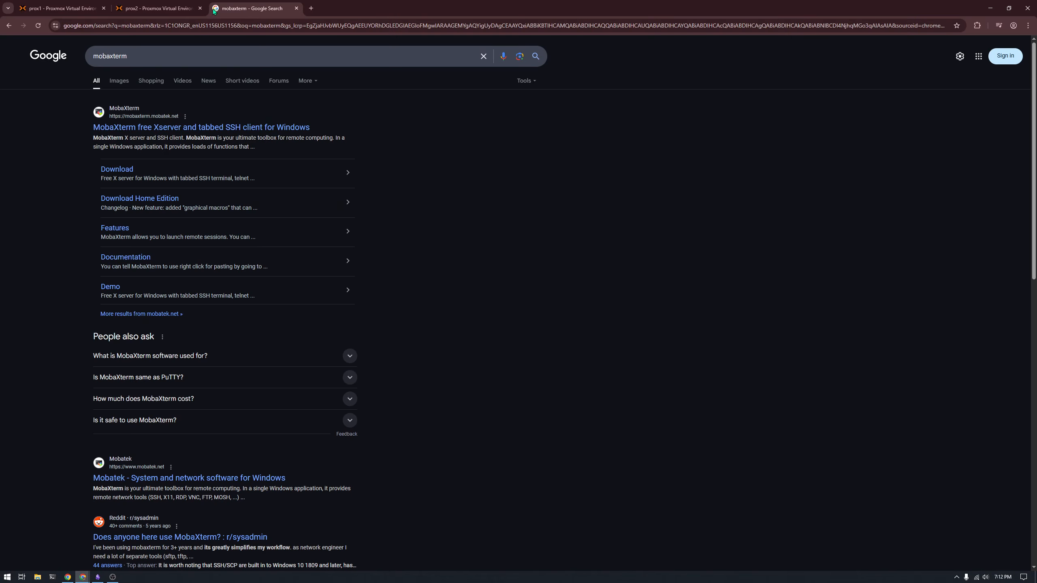
pyautogui.click(239, 130)
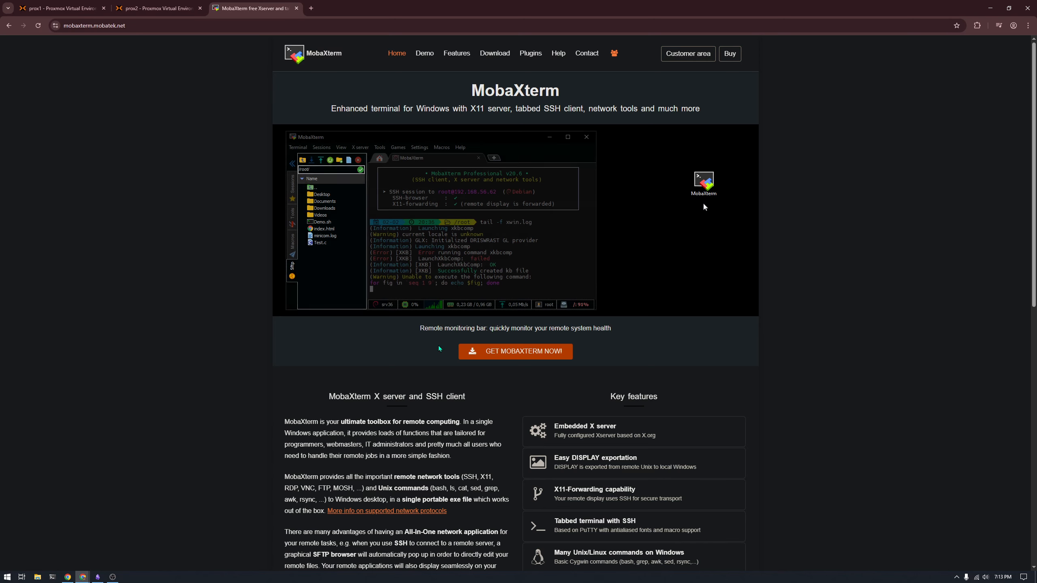
# - Download the portable edition of MobaXterm Home Edition v25.1 and check the download's progress
pyautogui.click(526, 353)
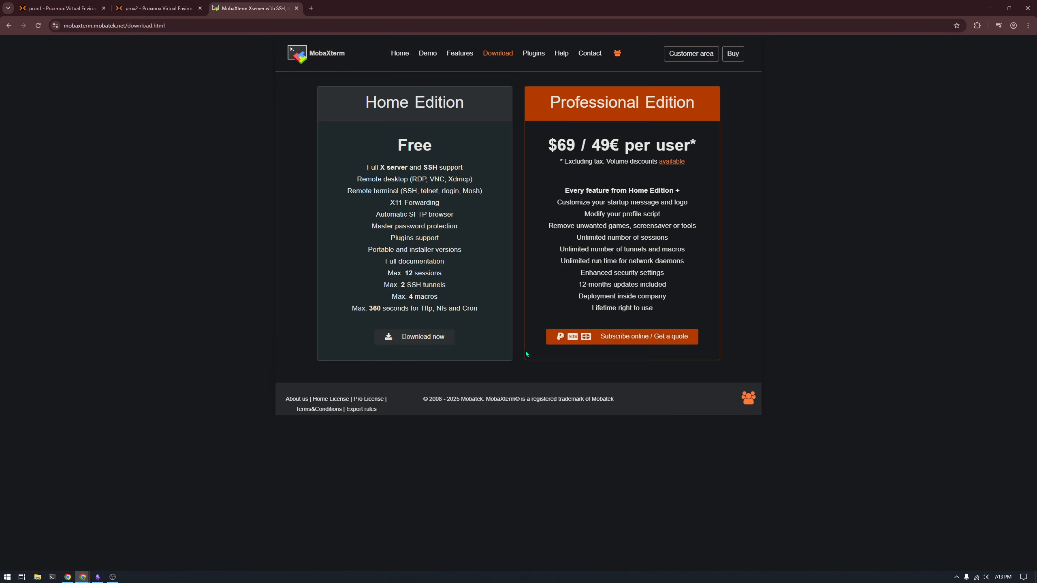
pyautogui.click(425, 338)
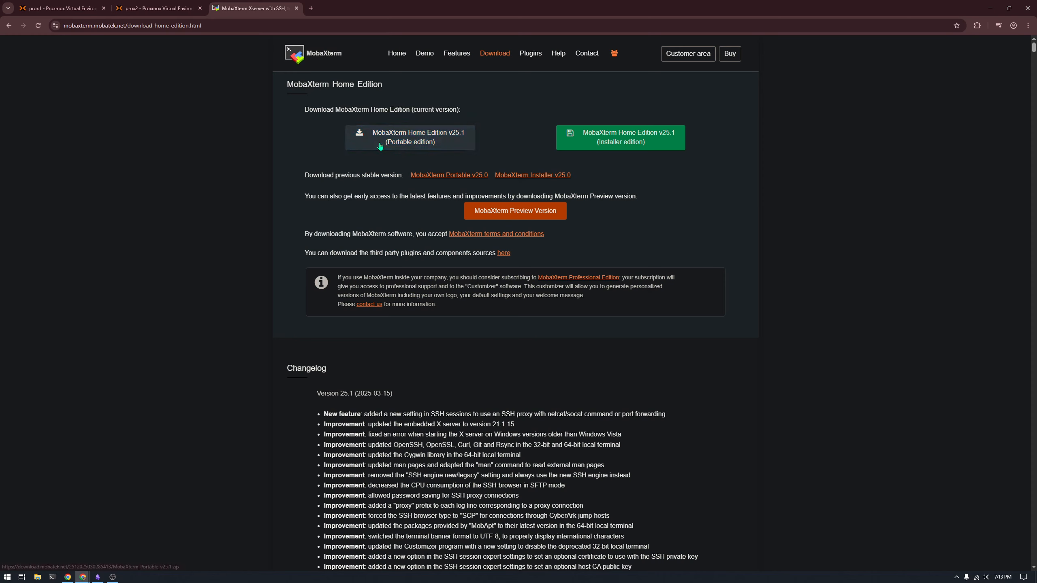
pyautogui.click(435, 144)
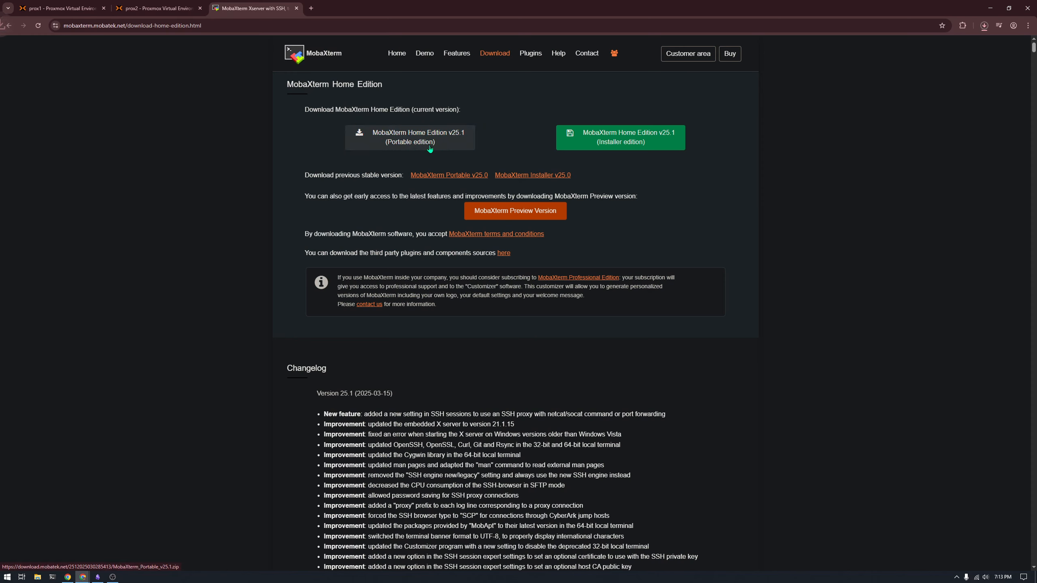
pyautogui.click(982, 28)
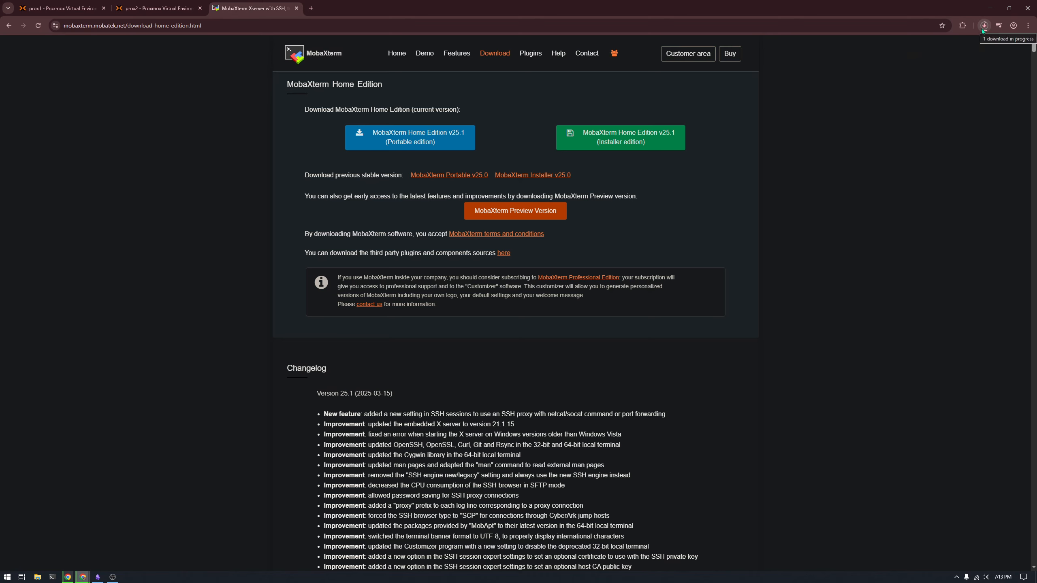
# - Download the installer edition of MobaXterm Home Edition v25.1 and cancel the portable edition's download
pyautogui.click(628, 137)
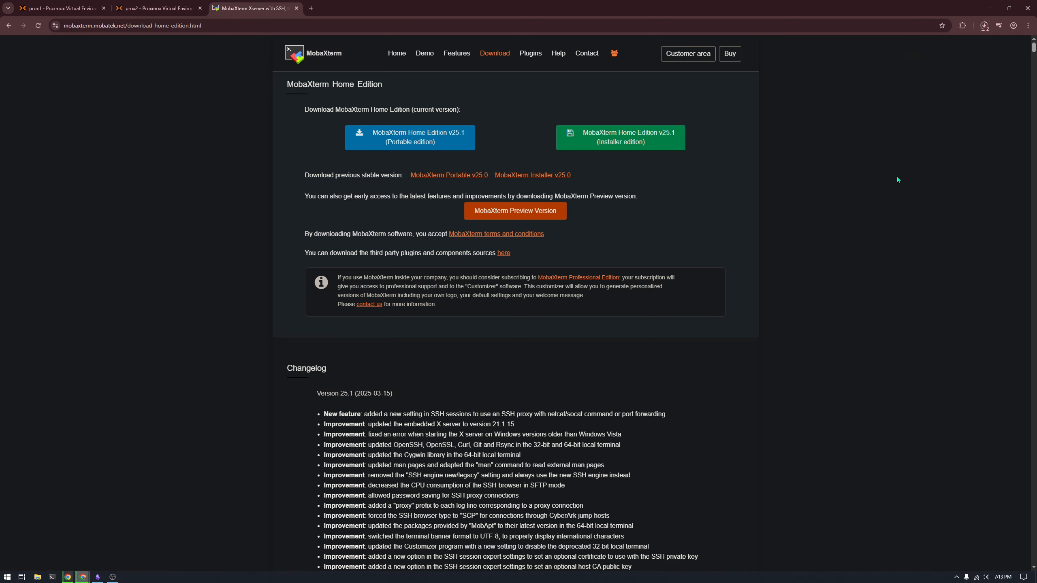
pyautogui.click(984, 25)
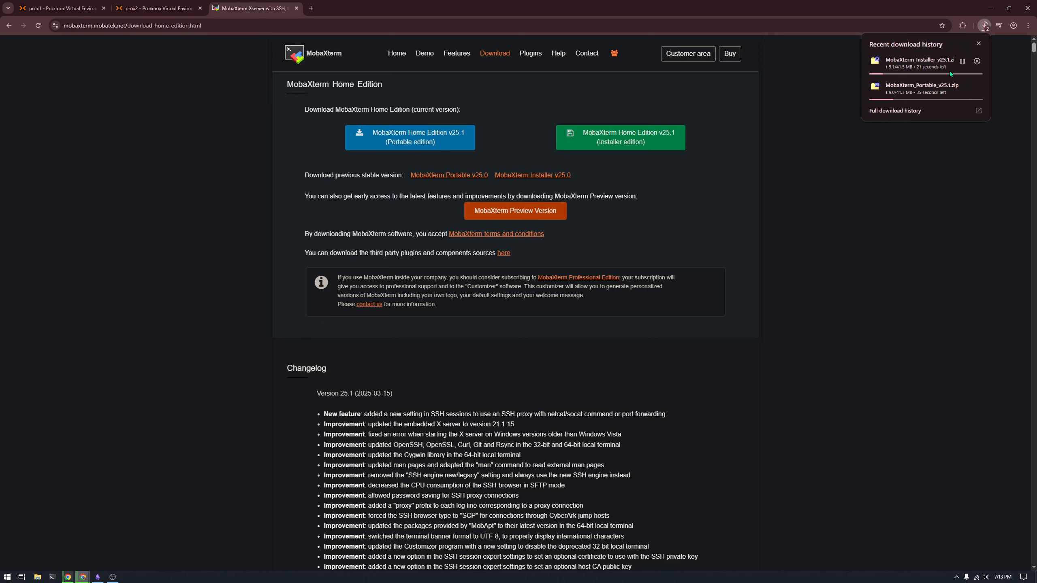
pyautogui.click(978, 87)
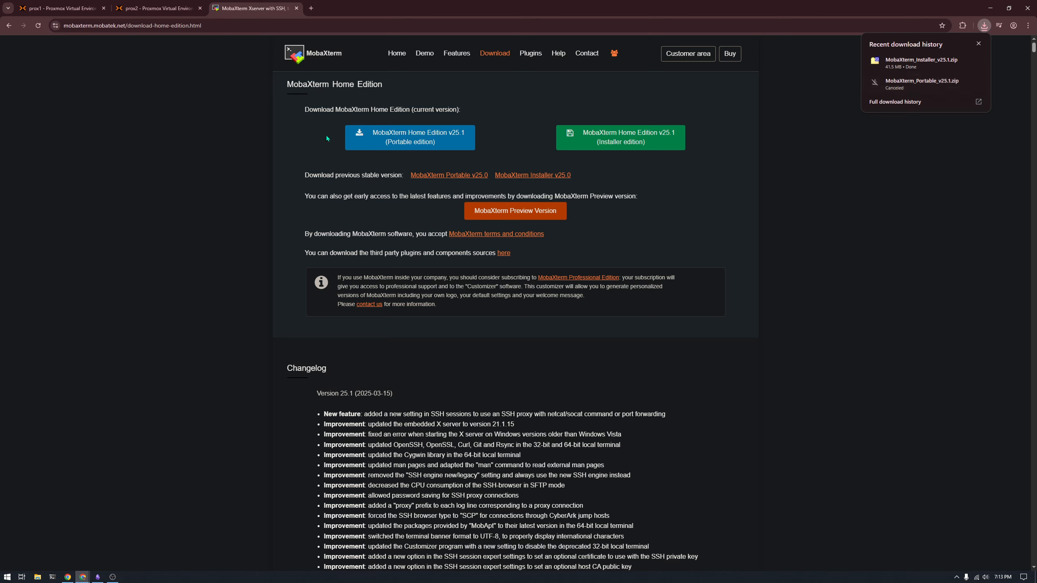
# - Open the downloaded MobaXterm installer archive in 7-Zip File Manager and extract both of its files to the Downloads folder
pyautogui.click(921, 62)
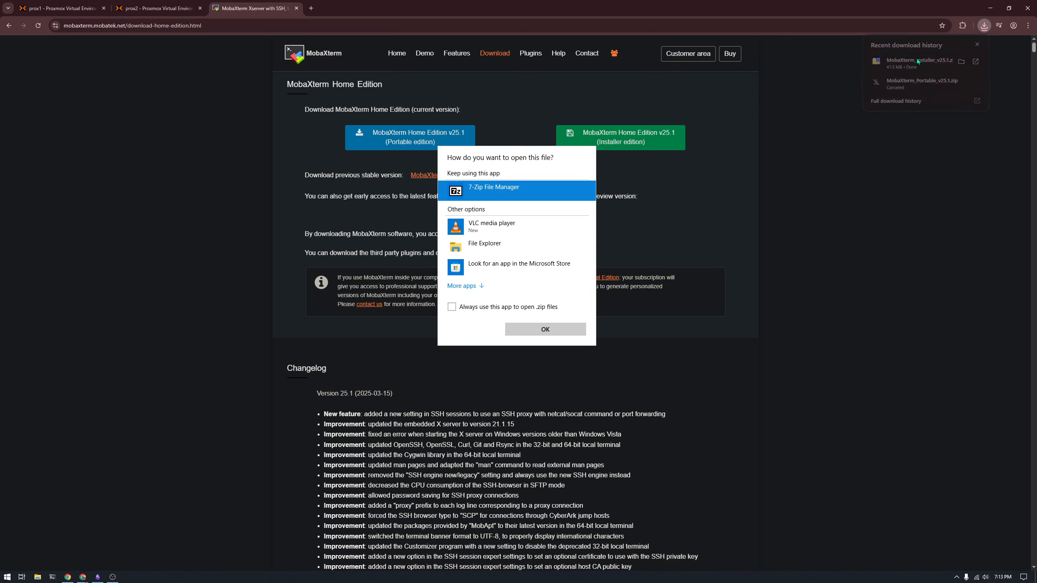
pyautogui.click(545, 329)
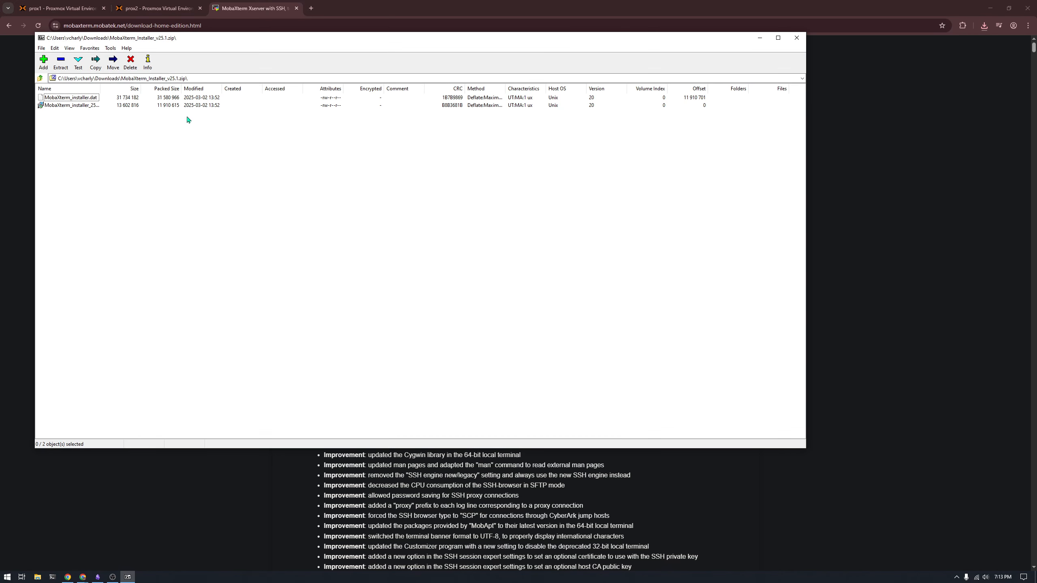
pyautogui.moveTo(72, 126); pyautogui.dragTo(55, 93)
pyautogui.click(61, 62)
pyautogui.click(555, 331)
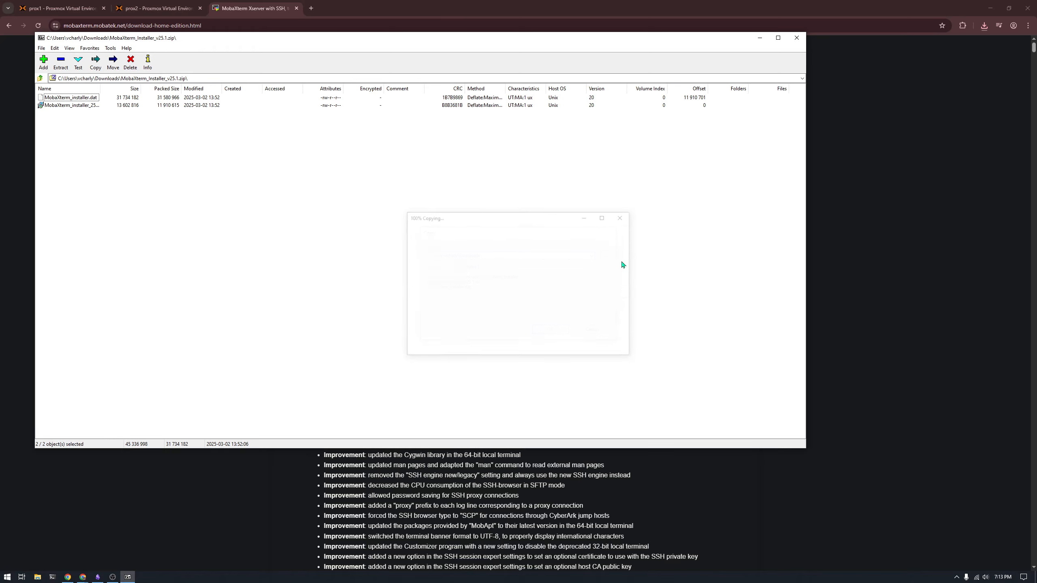
pyautogui.click(796, 38)
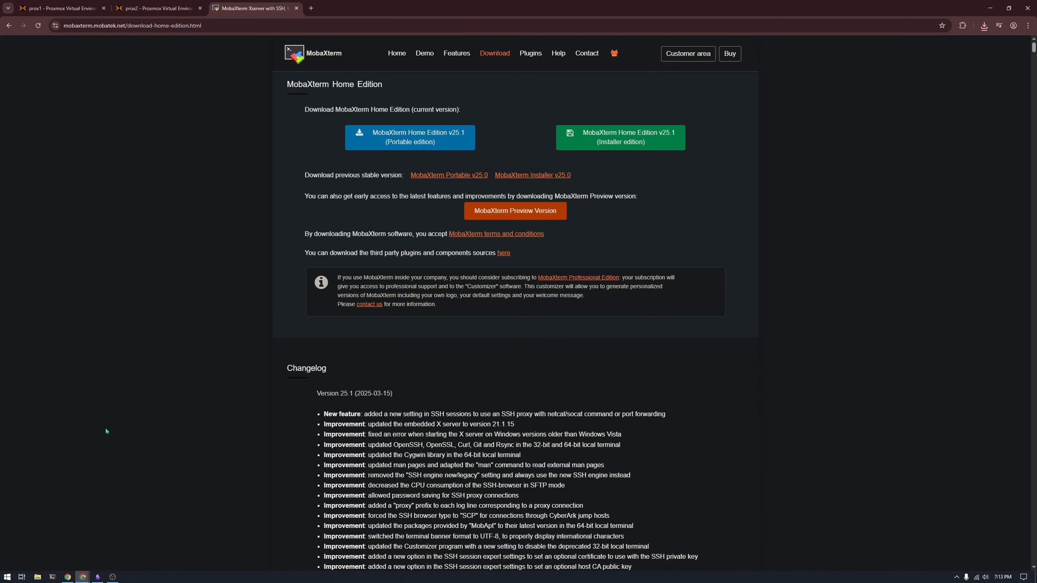
# - Run MobaXterm_installer_25.1.msi from Downloads, accept the license agreement and install MobaXterm to the default folder
pyautogui.click(38, 577)
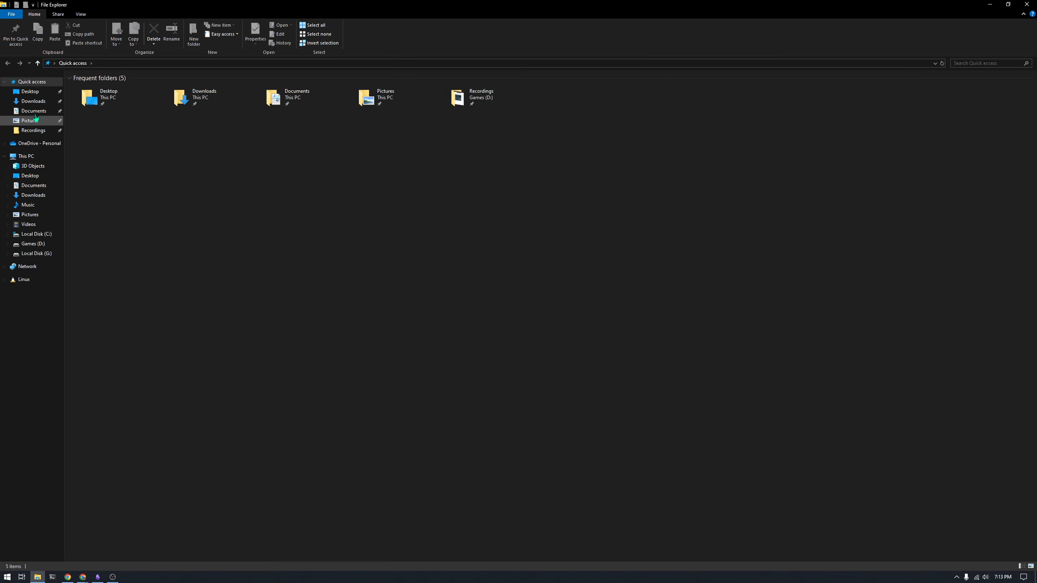
pyautogui.click(33, 101)
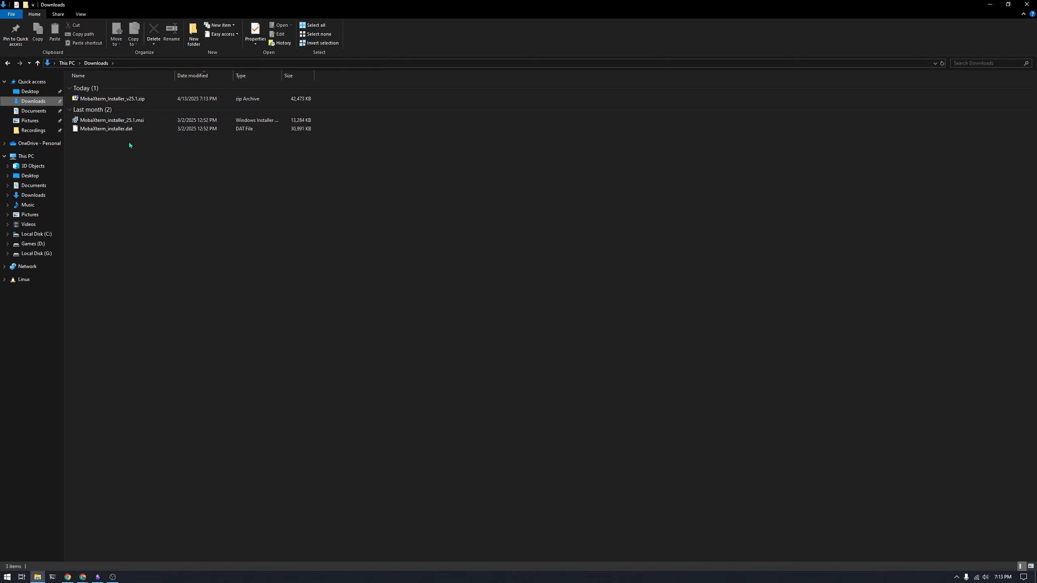
pyautogui.doubleClick(149, 120)
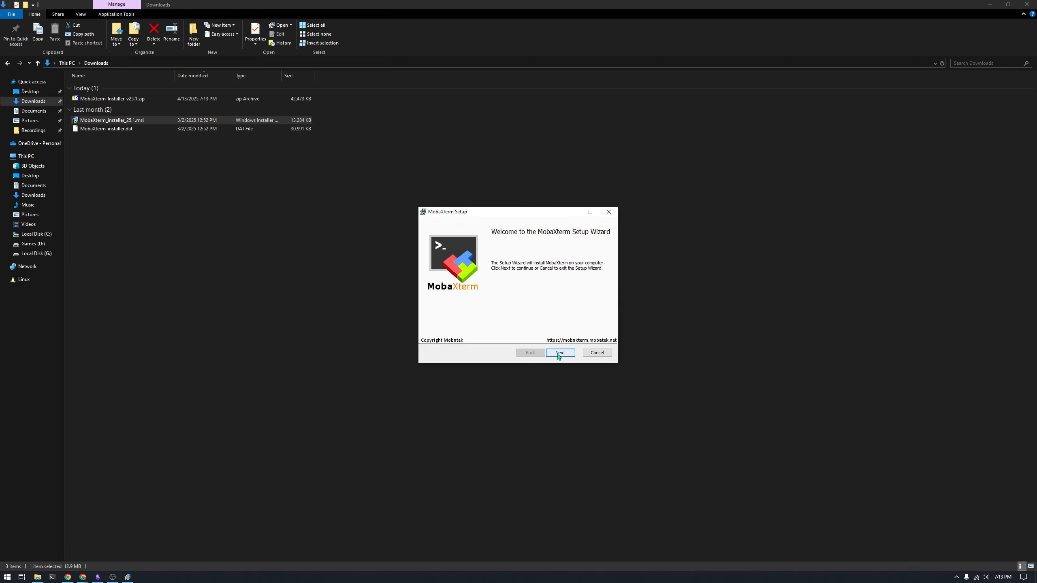
pyautogui.click(559, 353)
pyautogui.click(487, 335)
pyautogui.click(559, 353)
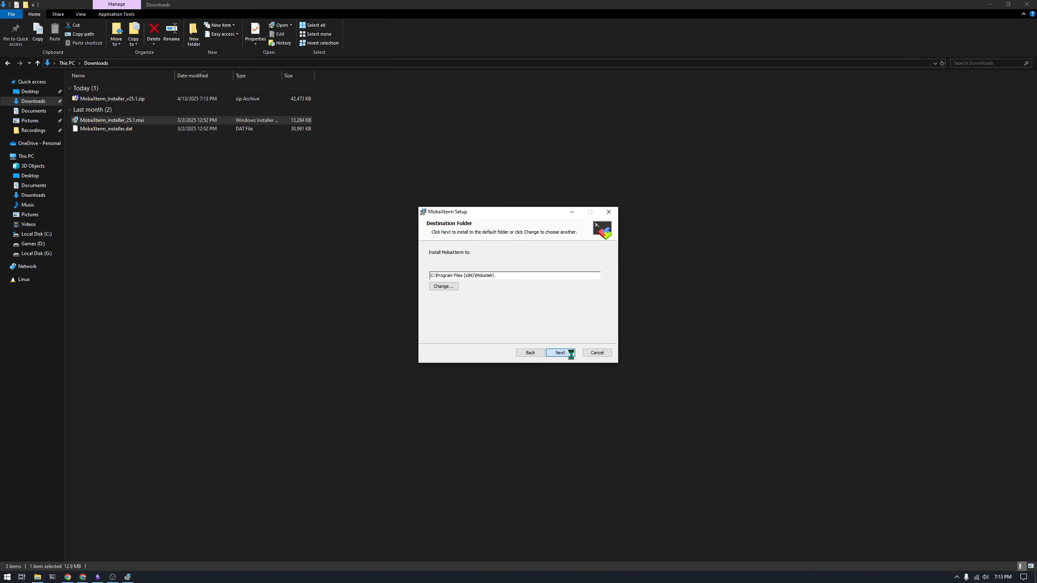
pyautogui.click(571, 355)
pyautogui.click(571, 355)
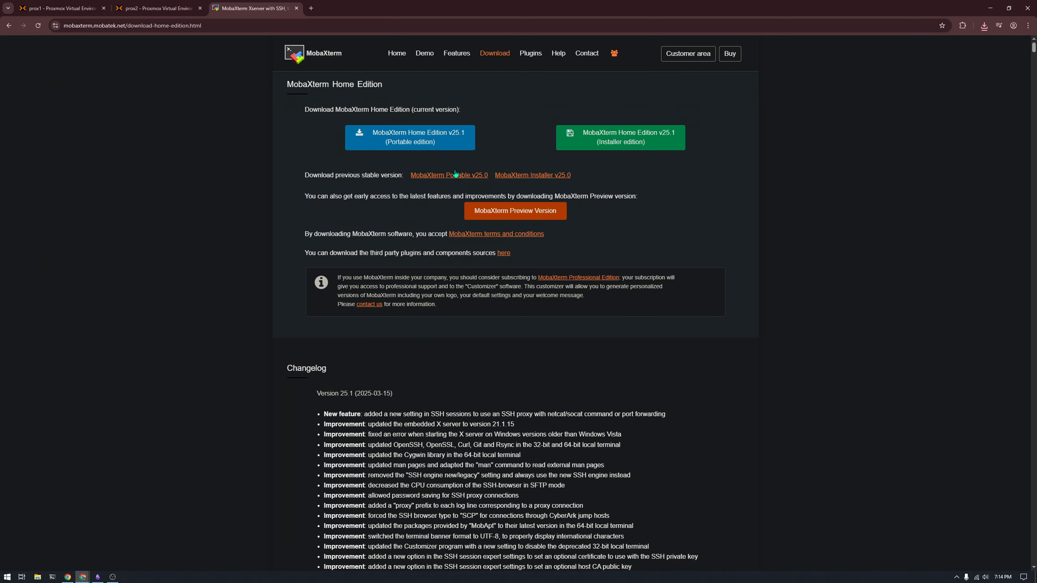
# - Close the MobaXterm download page and reboot the hf virtual machine from its completed Ubuntu installation
pyautogui.hotkey('ctrl', 'w')
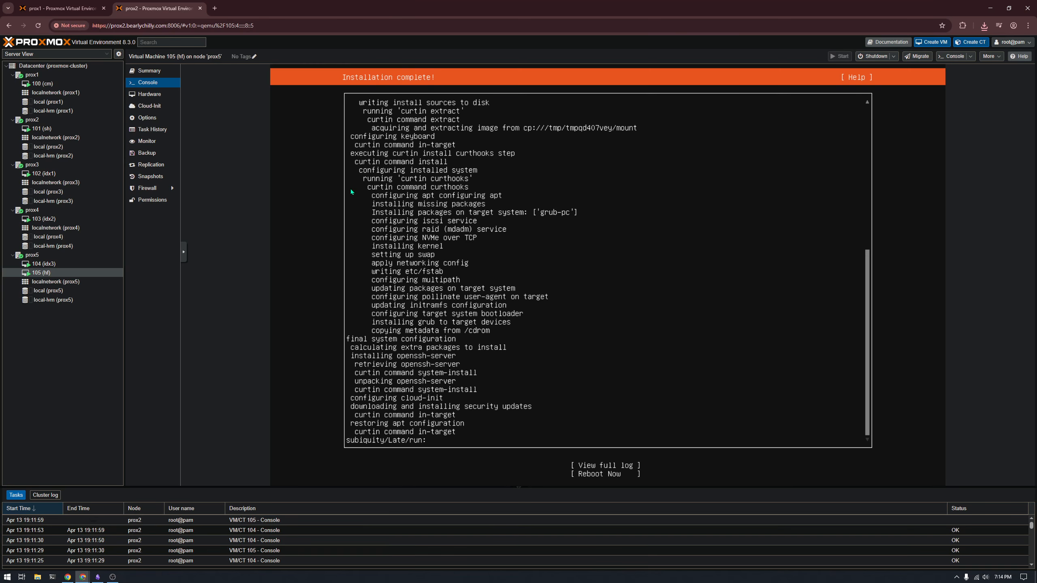
pyautogui.press('Tab')
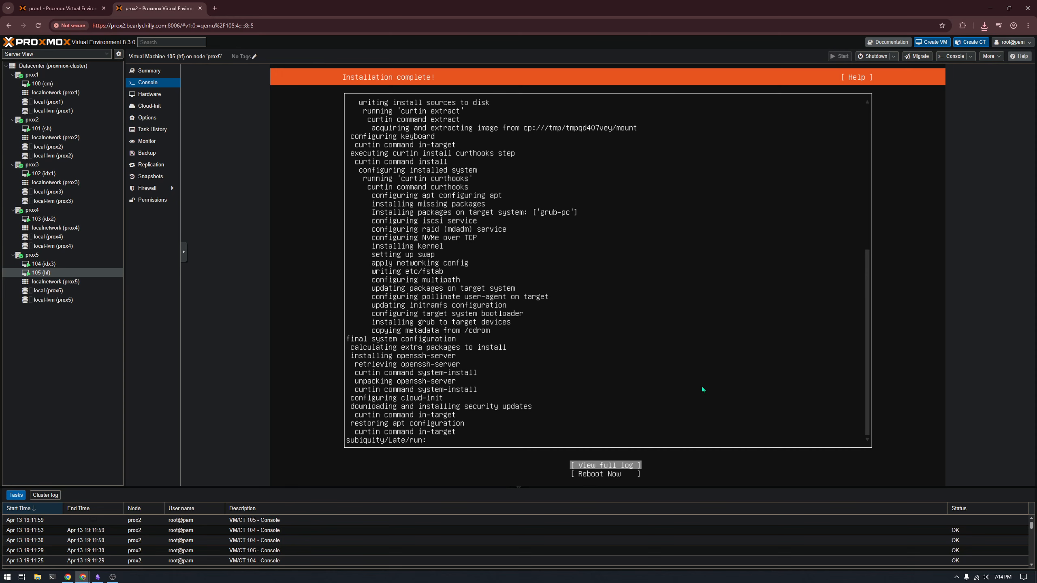
pyautogui.press('Tab')
pyautogui.press('Return')
# - Remove the CD/DVD drive (ide2) holding the Ubuntu ISO from the hardware of virtual machine 105 (hf)
pyautogui.click(149, 94)
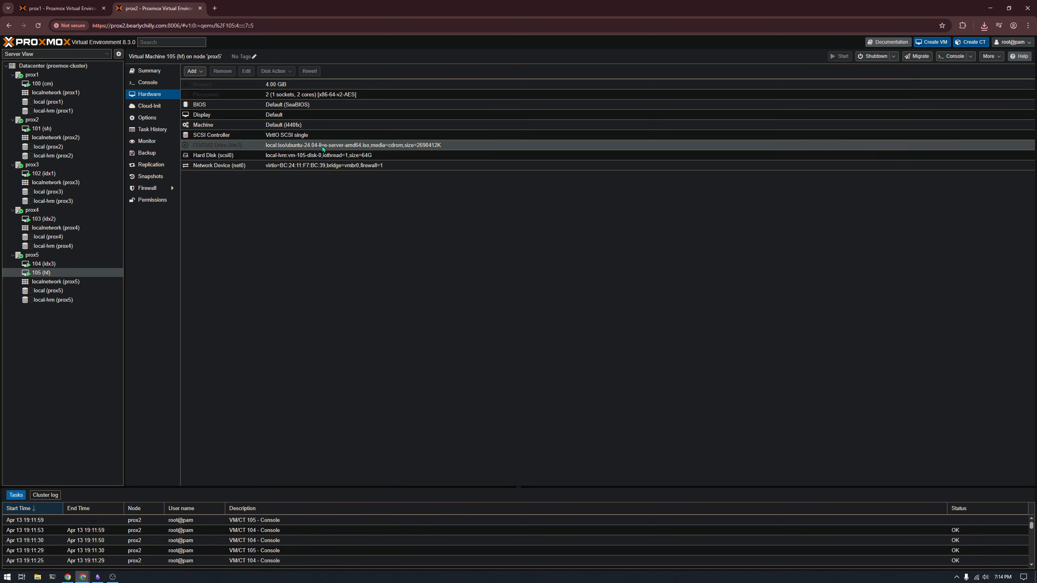
pyautogui.click(311, 148)
pyautogui.click(222, 71)
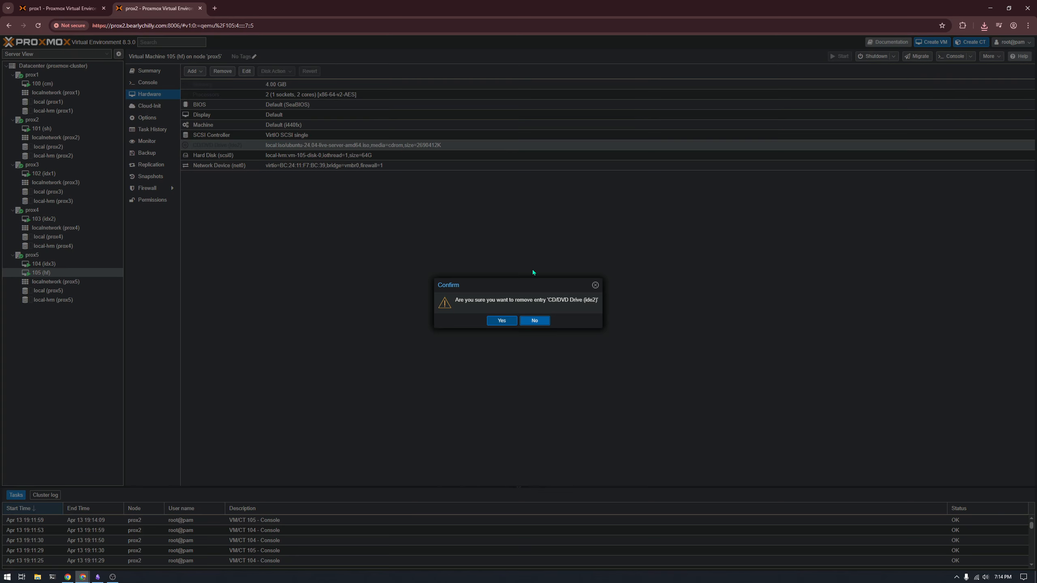
pyautogui.click(498, 321)
# - Open the console of virtual machine 104 (idx3) and log in with the account username and password
pyautogui.click(59, 263)
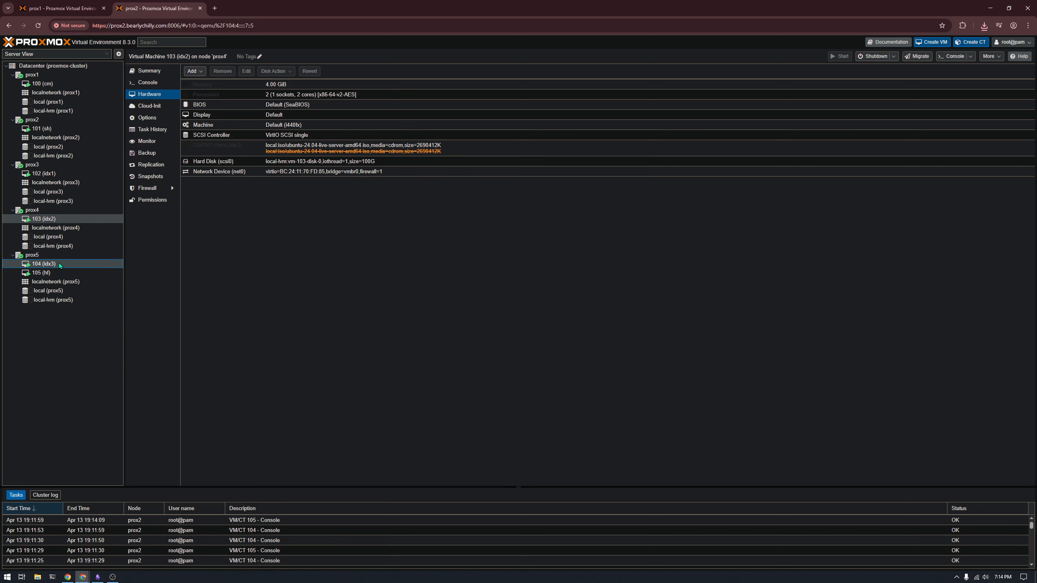
pyautogui.click(145, 83)
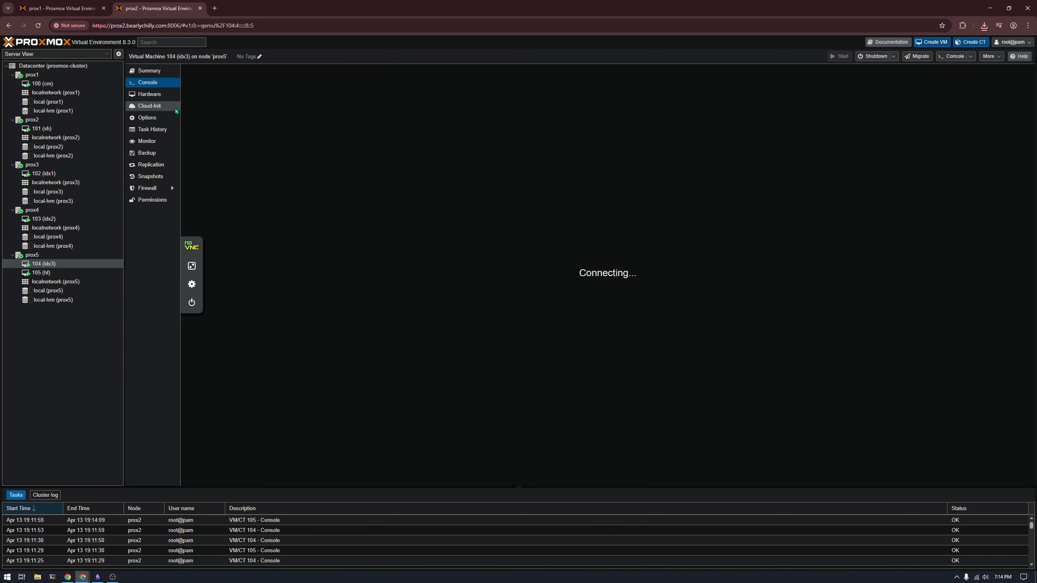
pyautogui.write('vcharly')
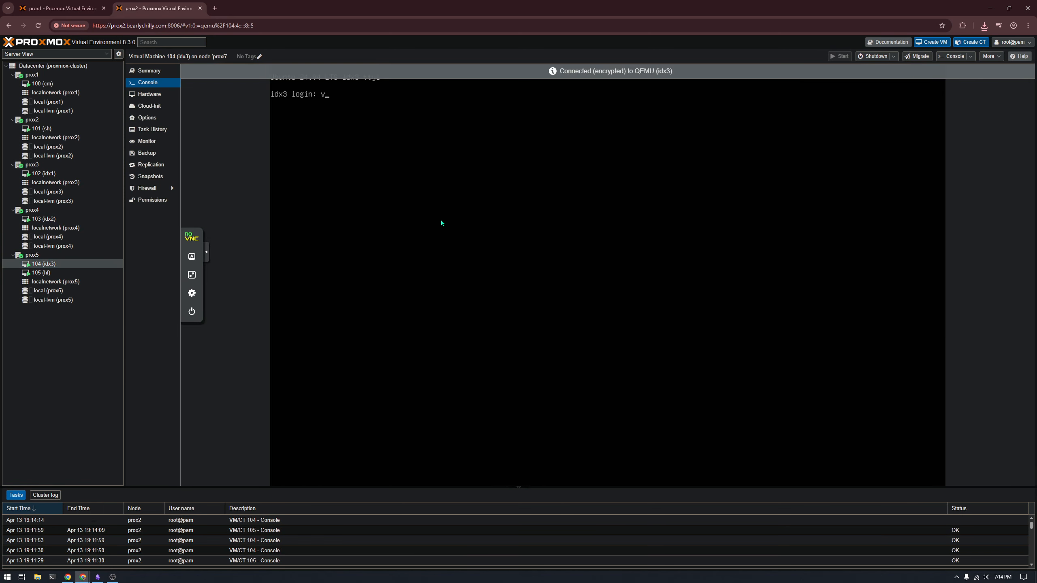
pyautogui.press('Return')
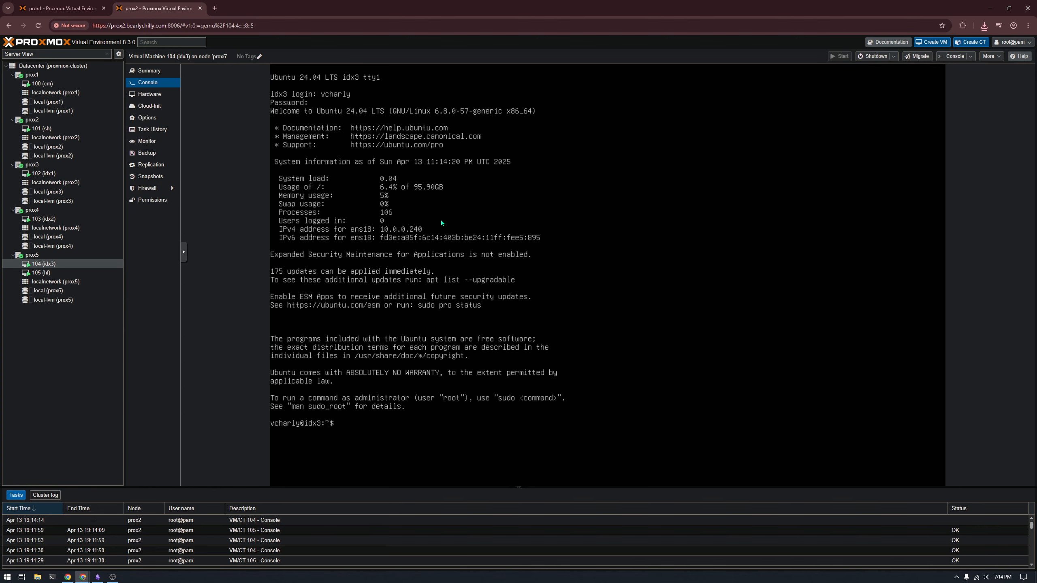
pyautogui.write('ping www.google.com')
pyautogui.press('Return')
pyautogui.hotkey('ctrl', 'c')
pyautogui.hotkey('ctrl', 'd')
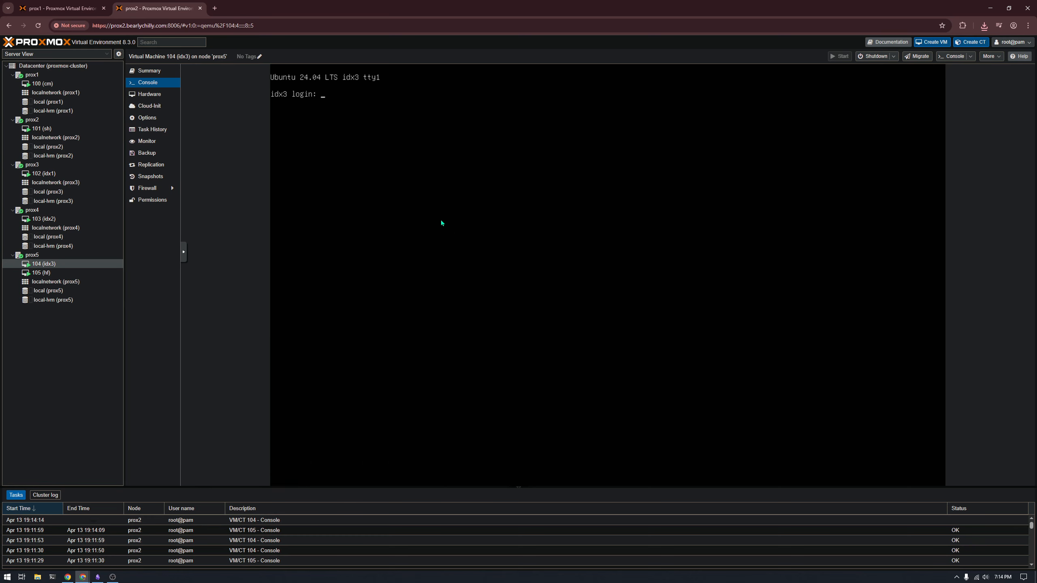
# - Open the console of virtual machine 105 (hf) and continue its reboot into the installed system
pyautogui.click(92, 273)
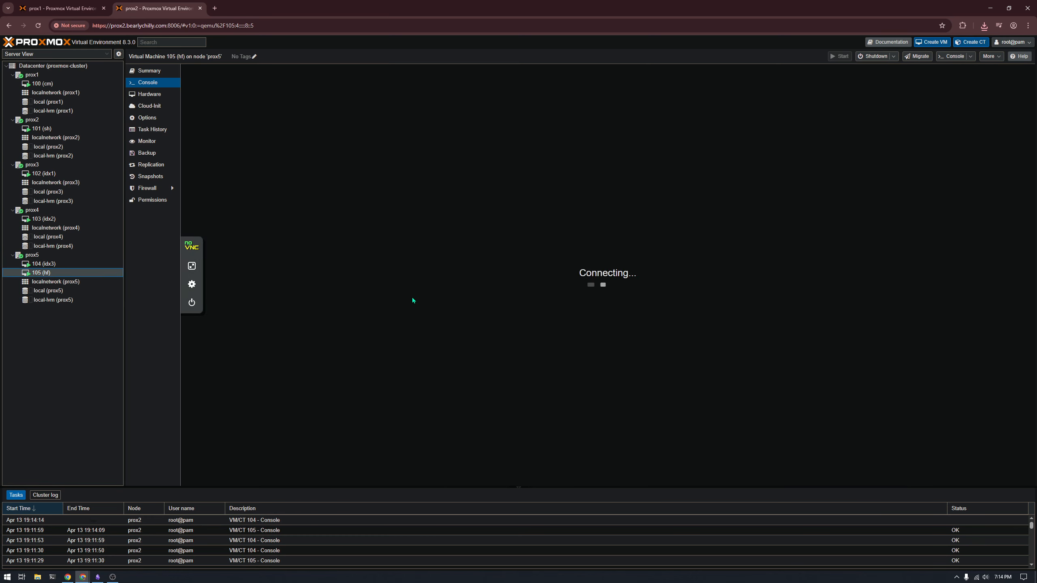
pyautogui.press('Return')
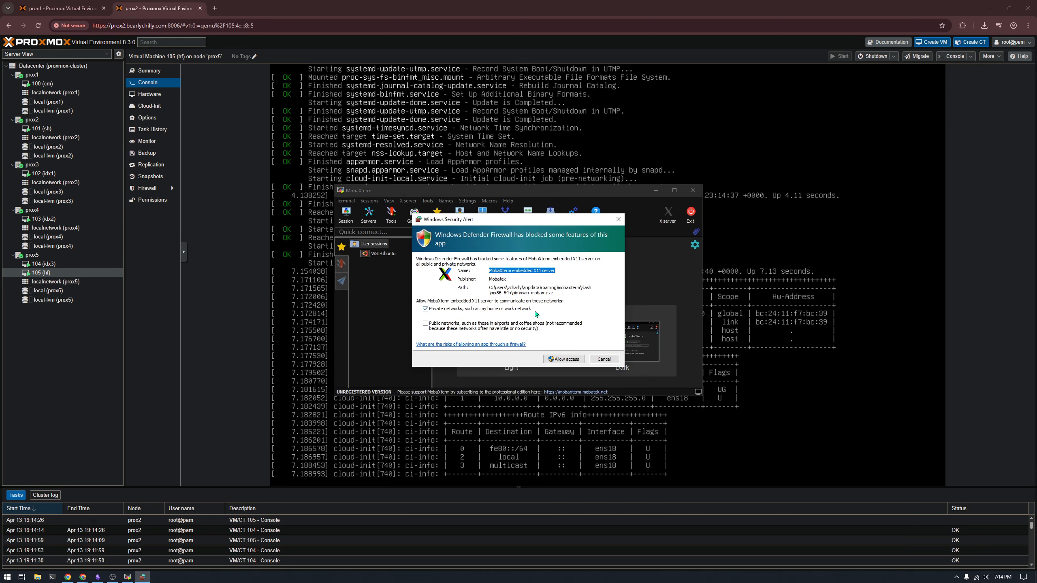
# - Allow MobaXterm's embedded X11 server through the firewall on private networks, then enlarge and reposition the MobaXterm window
pyautogui.click(554, 359)
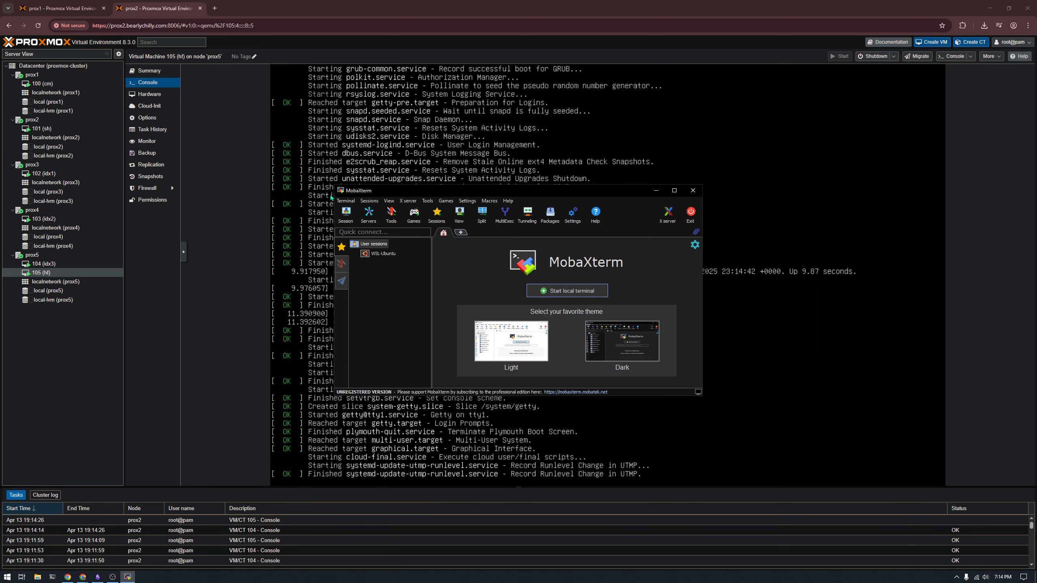
pyautogui.moveTo(332, 183); pyautogui.dragTo(169, 52)
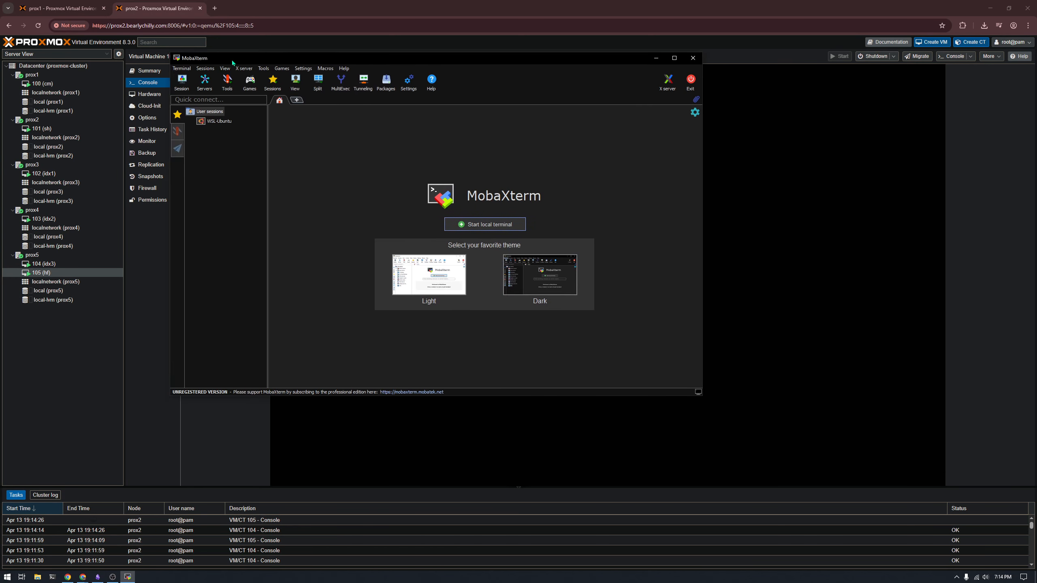
pyautogui.moveTo(232, 60); pyautogui.dragTo(308, 78)
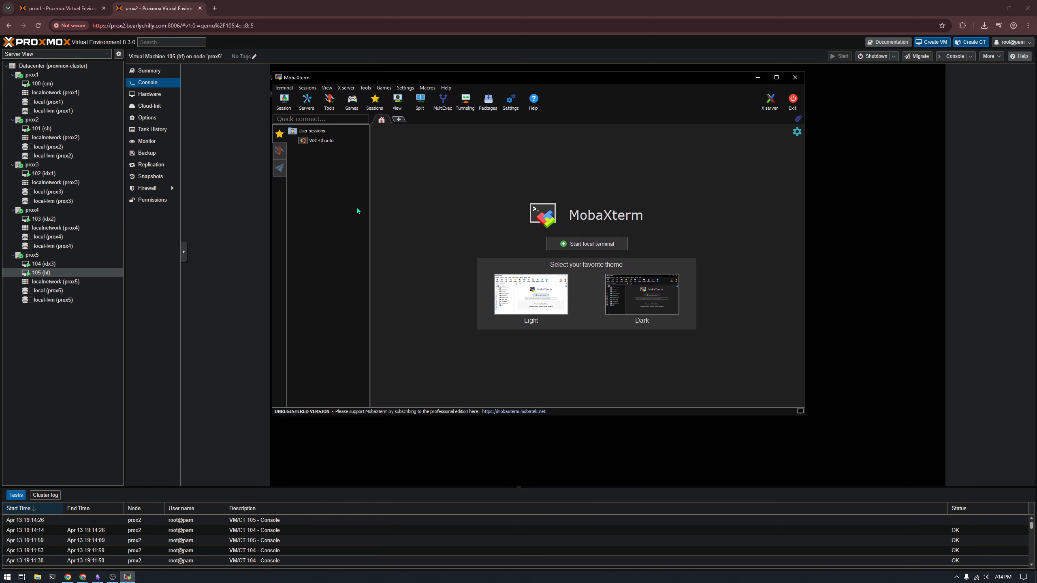
# - Create a new SSH session under User sessions with remote host 10.0.0.236 and enable specifying a username
pyautogui.rightClick(315, 131)
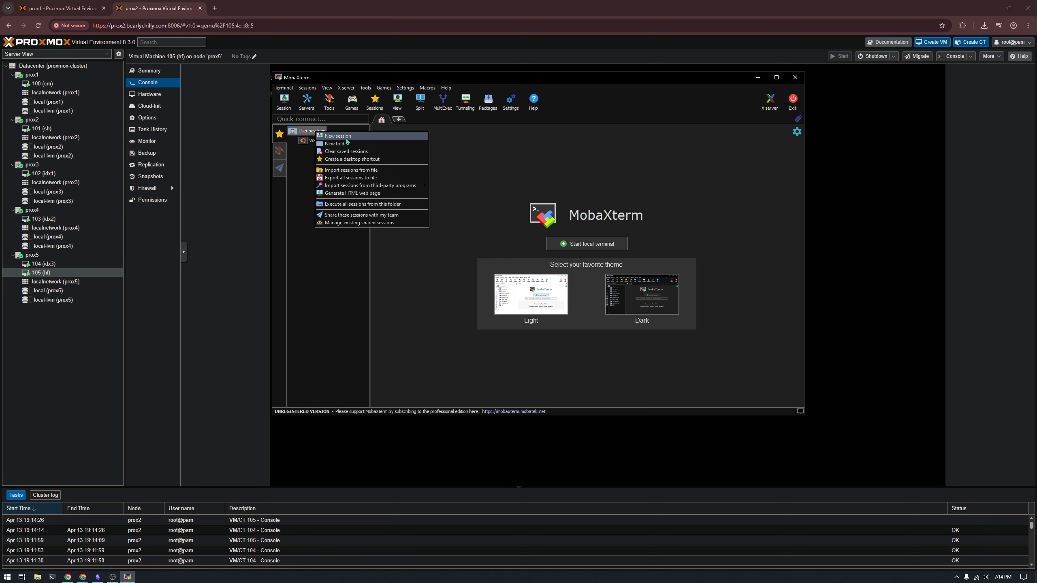
pyautogui.click(343, 136)
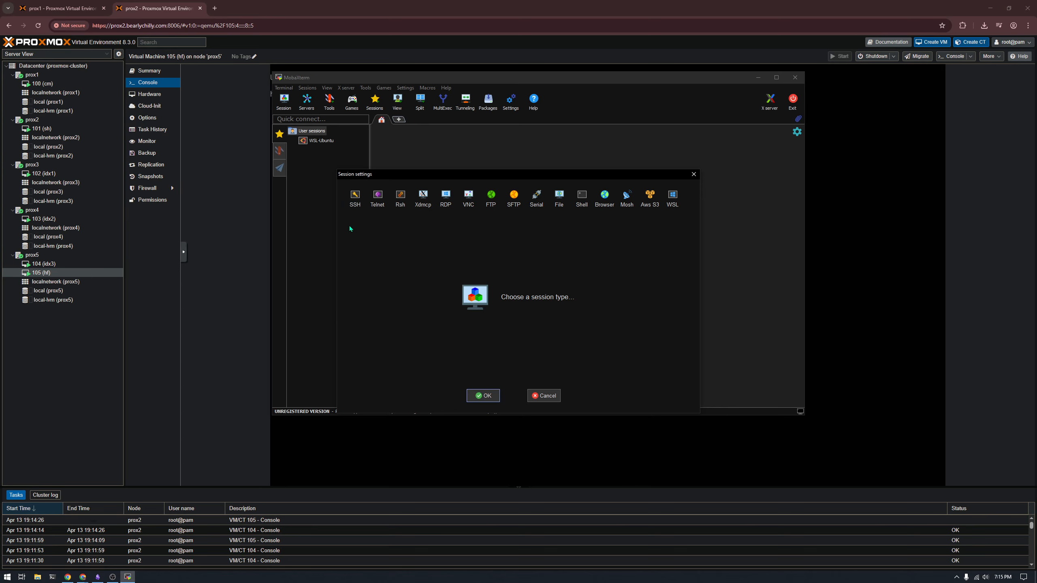
pyautogui.click(347, 207)
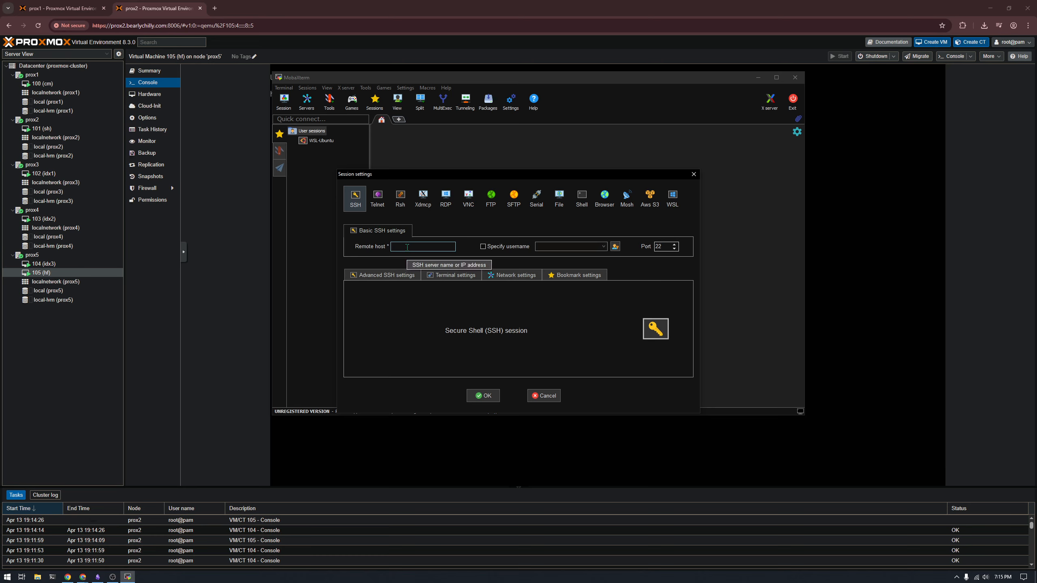
pyautogui.write('10.0.0')
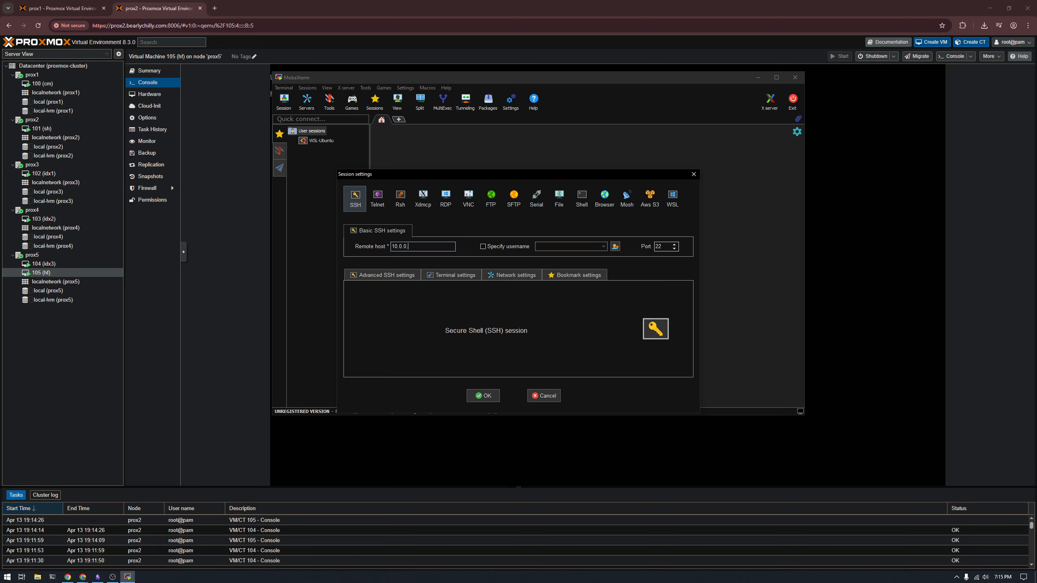
pyautogui.write('.236')
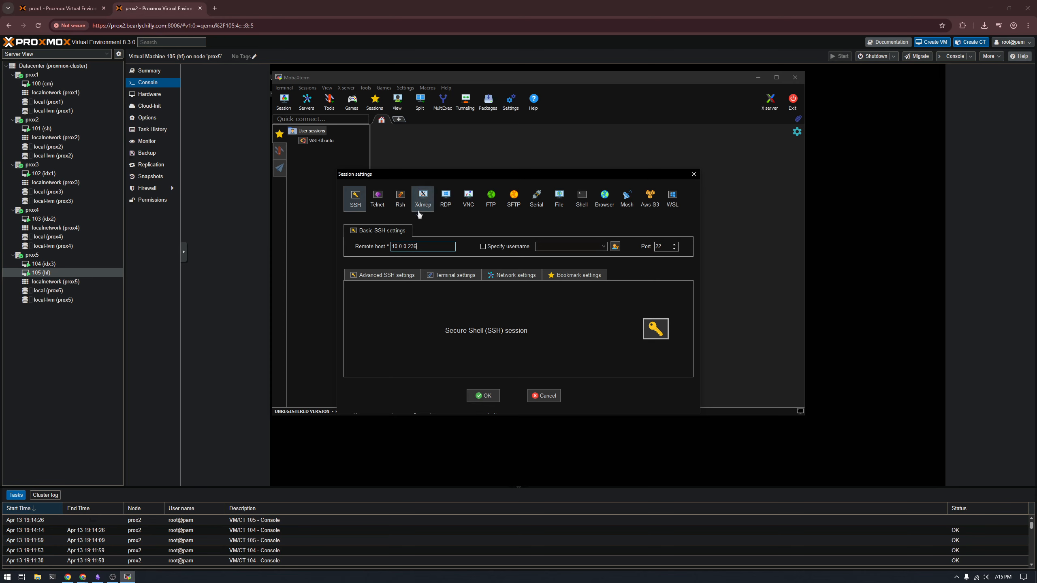
pyautogui.moveTo(406, 246); pyautogui.dragTo(461, 254)
pyautogui.click(490, 247)
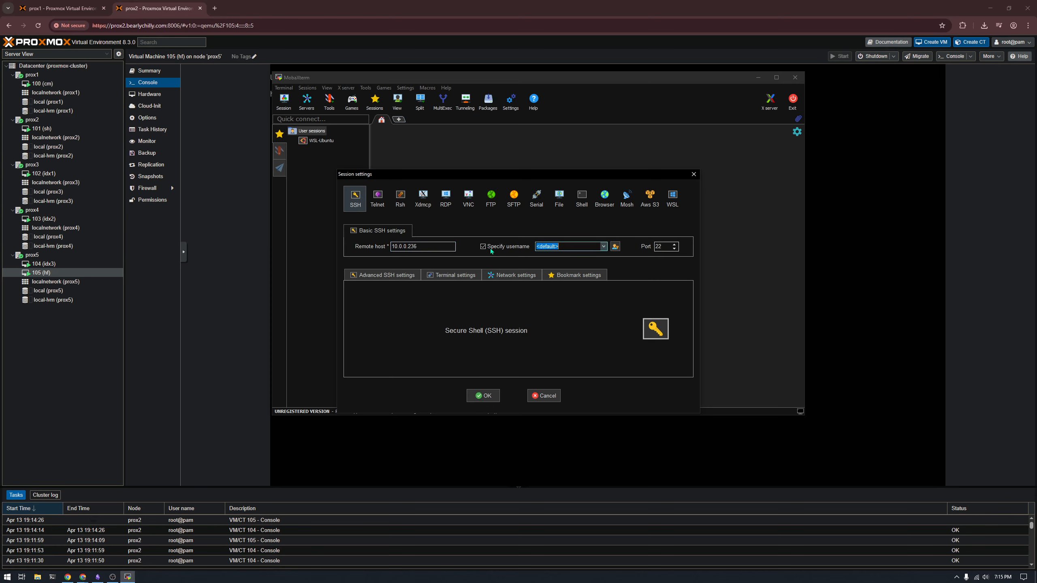
# - Add a new saved credential in the MobaXterm passwords settings, entering its name, username and account password
pyautogui.click(614, 246)
pyautogui.moveTo(636, 197); pyautogui.dragTo(586, 187)
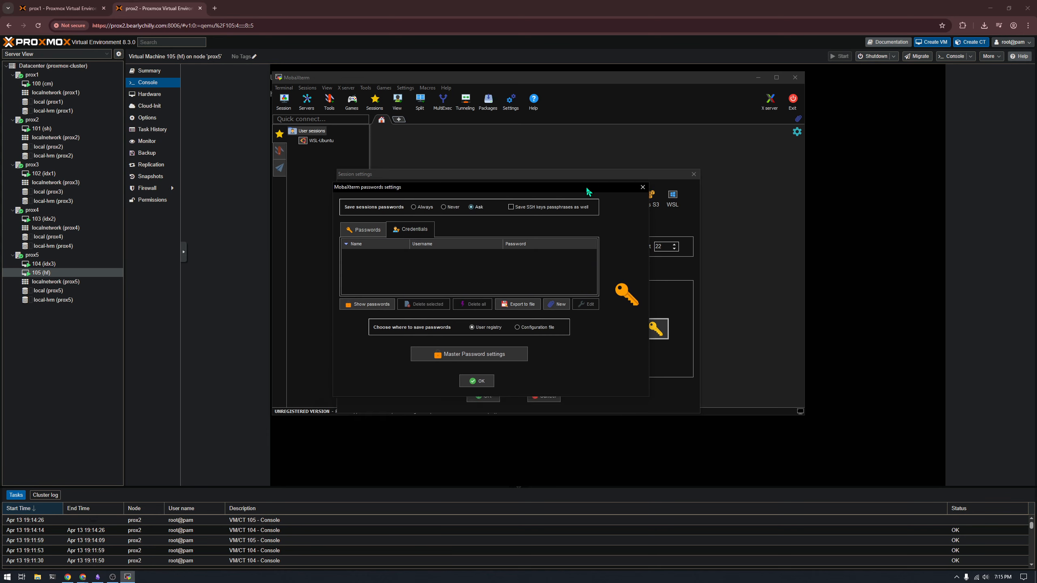
pyautogui.click(550, 310)
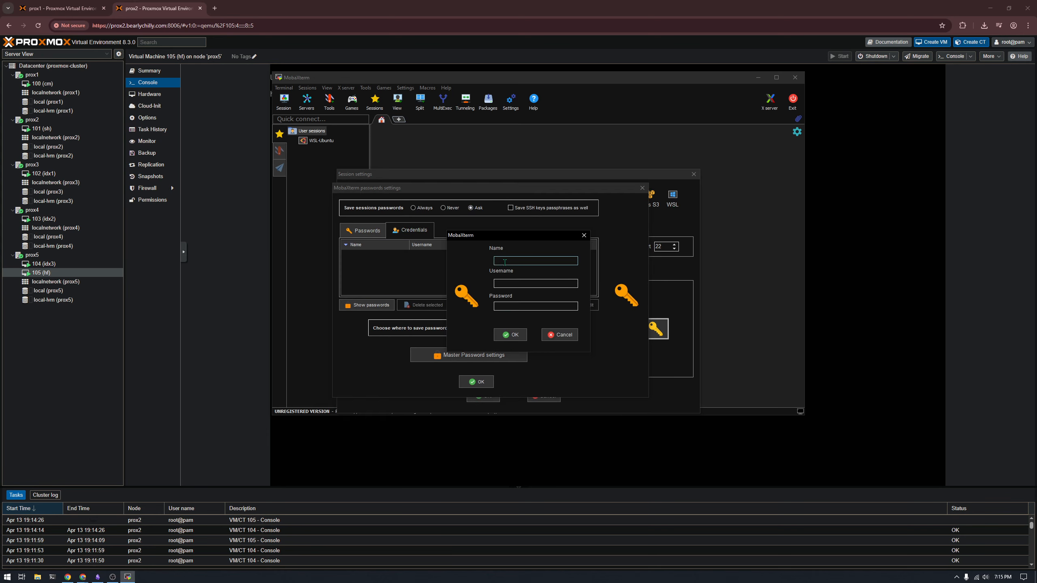
pyautogui.write('vcharvchar******')
pyautogui.click(510, 334)
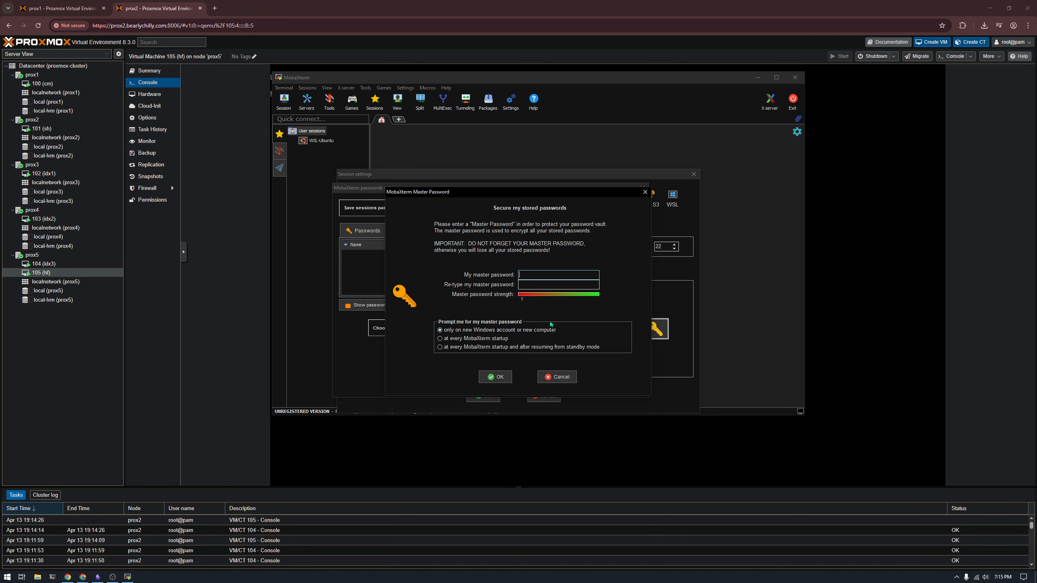
# - Protect the stored passwords with a new master password, entered twice, and close the password settings
pyautogui.write('***********')
pyautogui.press('Tab')
pyautogui.write('*************')
pyautogui.click(494, 378)
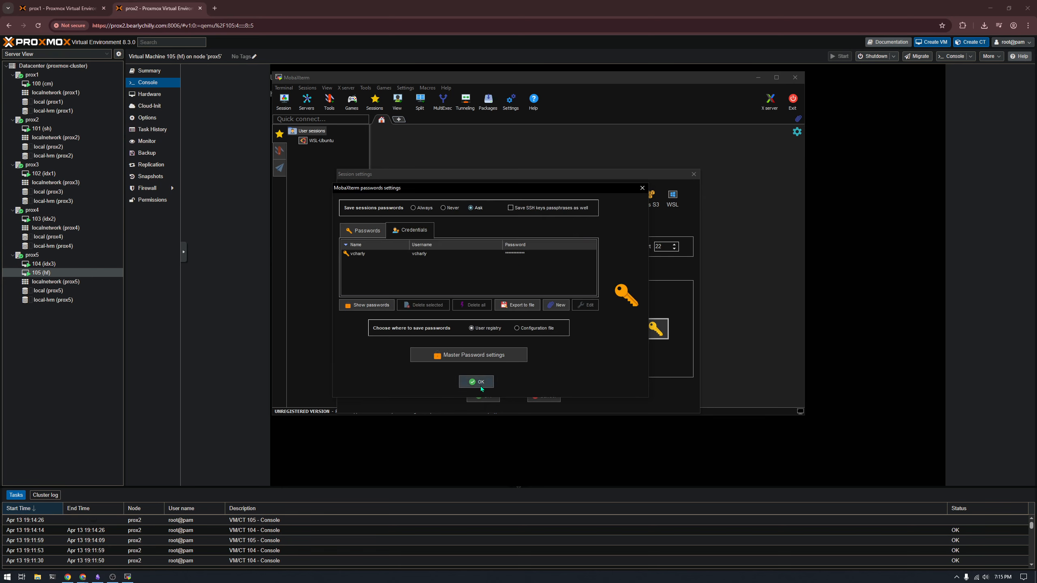
pyautogui.click(465, 381)
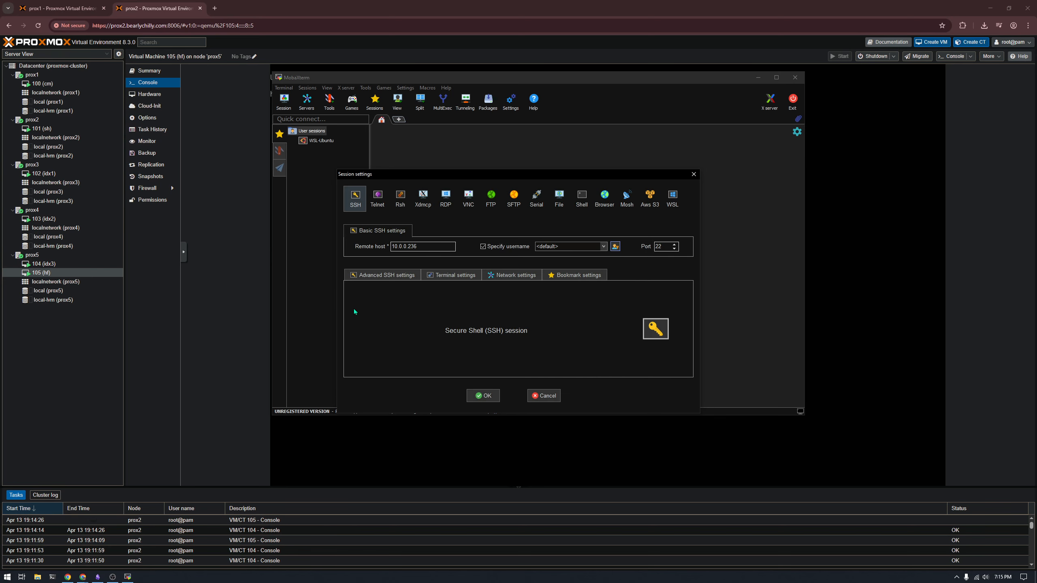
# - Assign the saved credential as the session's username and review the advanced SSH and network settings
pyautogui.click(603, 246)
pyautogui.click(569, 254)
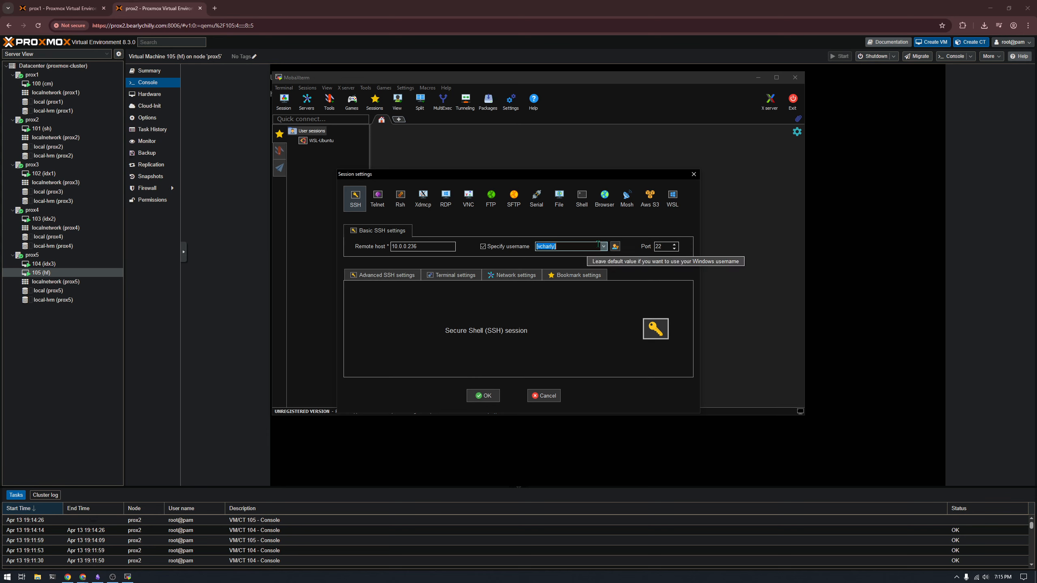
pyautogui.press('Tab')
pyautogui.click(370, 278)
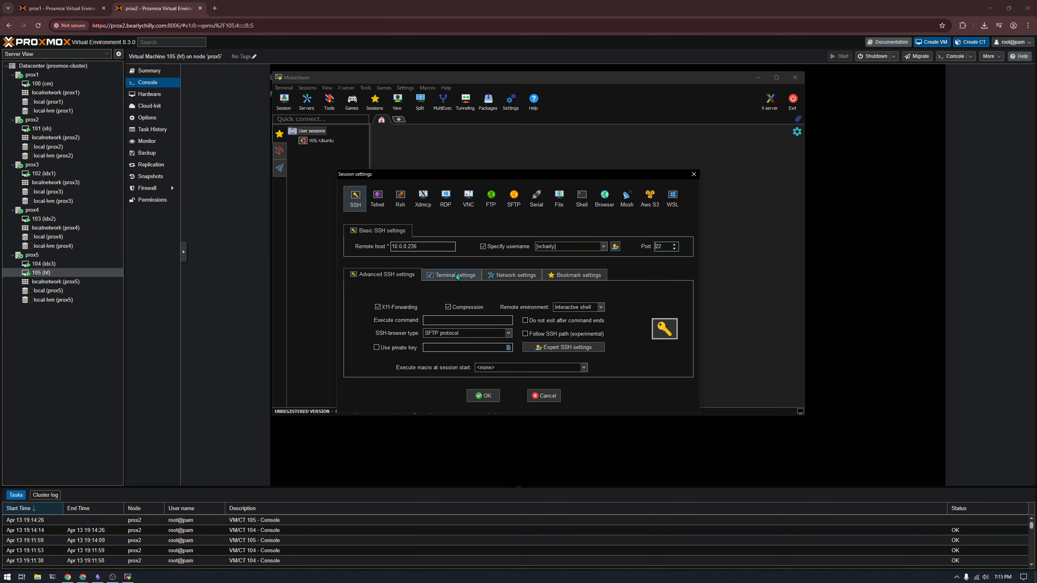
pyautogui.click(506, 275)
# - Name the session "cm - 10.0.0.236" in its bookmark settings, removing the username suffix, and save it
pyautogui.click(566, 275)
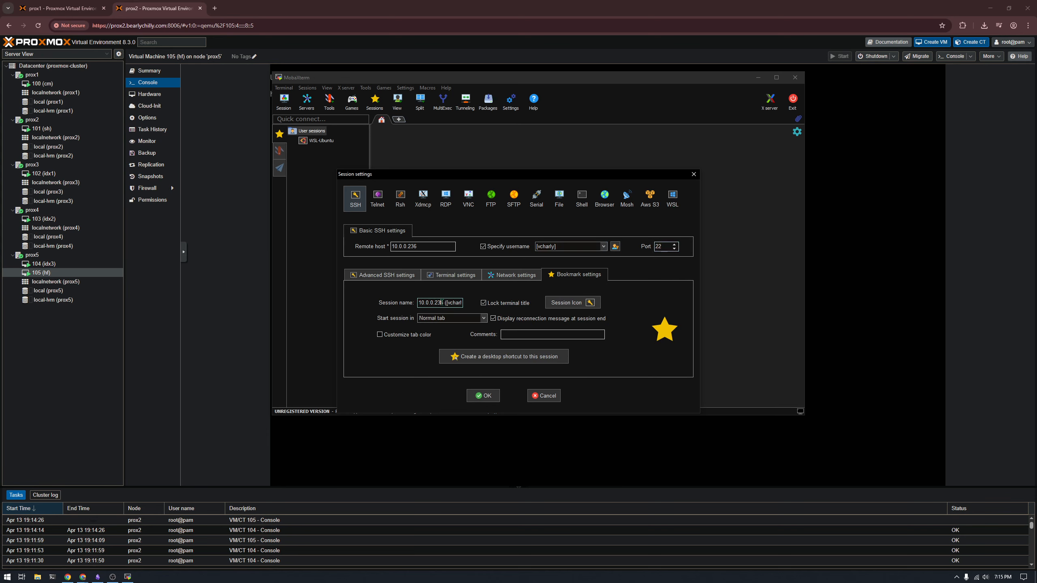
pyautogui.moveTo(442, 302); pyautogui.dragTo(338, 308)
pyautogui.press('End')
pyautogui.press('BackSpace')
pyautogui.press('BackSpace')
pyautogui.press('BackSpace')
pyautogui.press('BackSpace')
pyautogui.press('BackSpace')
pyautogui.press('BackSpace')
pyautogui.press('BackSpace')
pyautogui.press('BackSpace')
pyautogui.press('BackSpace')
pyautogui.press('BackSpace')
pyautogui.press('BackSpace')
pyautogui.press('BackSpace')
pyautogui.press('Home')
pyautogui.write('cm -')
pyautogui.click(480, 396)
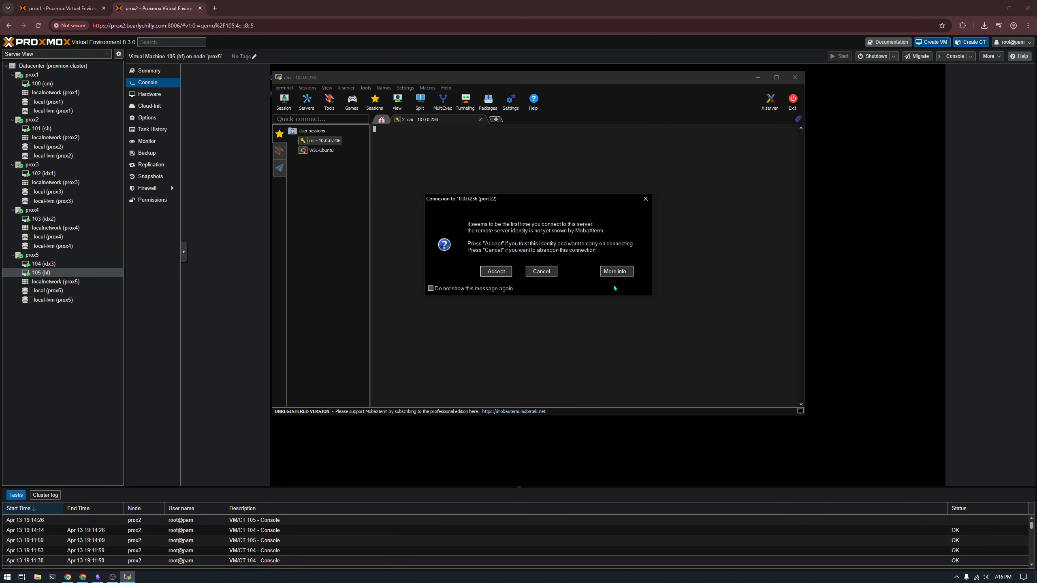
# - Accept the cm server's identity and browse up to /home in the remote files, returning to the saved sessions list
pyautogui.click(496, 272)
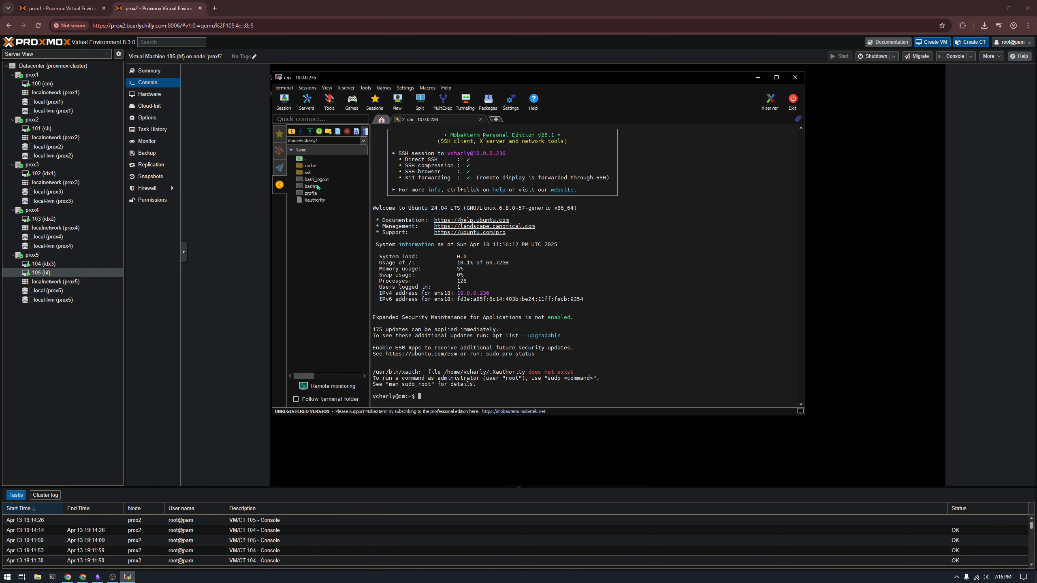
pyautogui.doubleClick(301, 159)
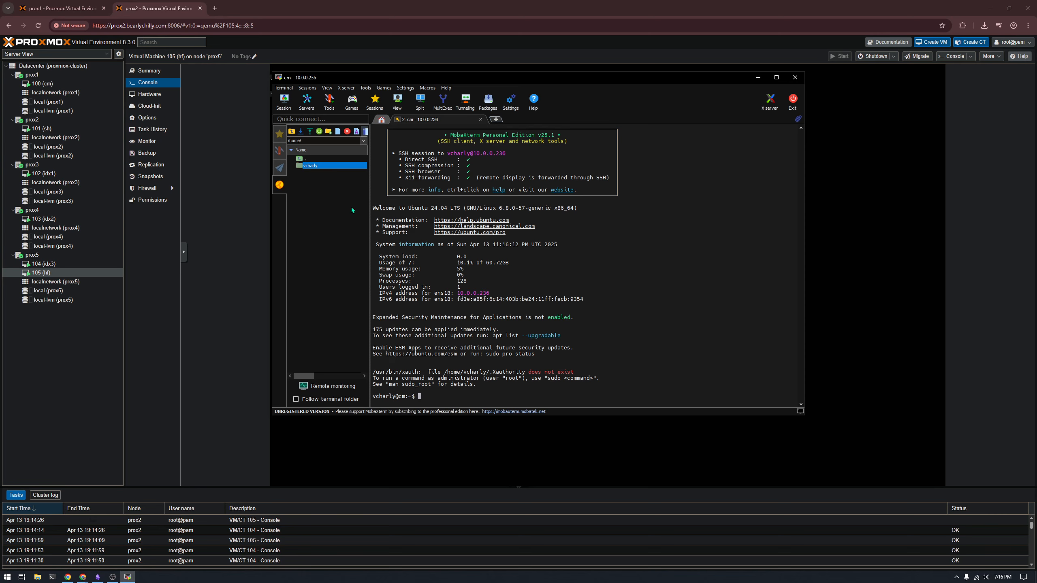
pyautogui.click(279, 133)
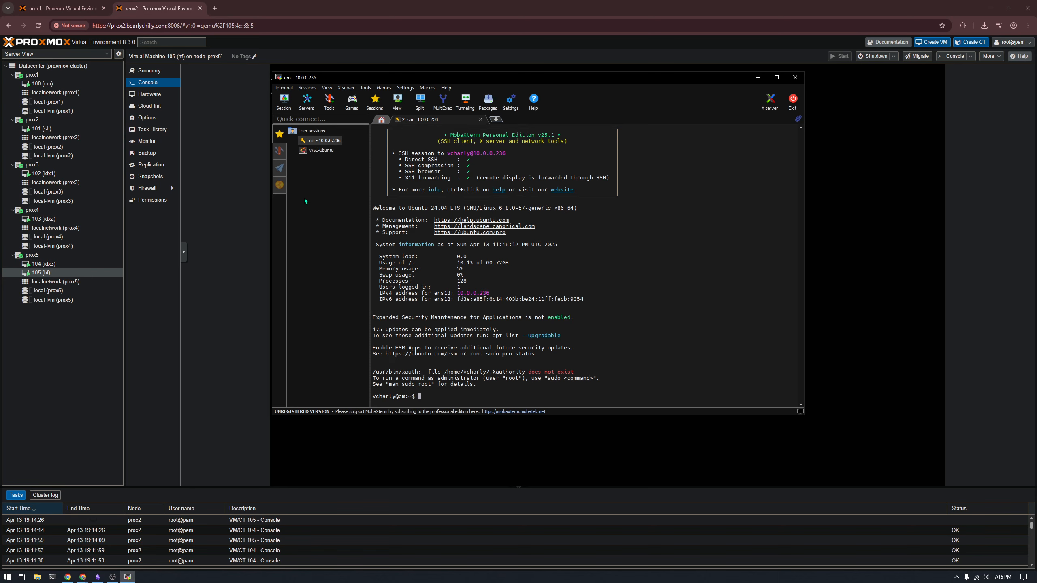
# - Create another SSH session under User sessions with remote host 10.0.0.237 and the saved credential as username
pyautogui.rightClick(314, 133)
pyautogui.click(326, 139)
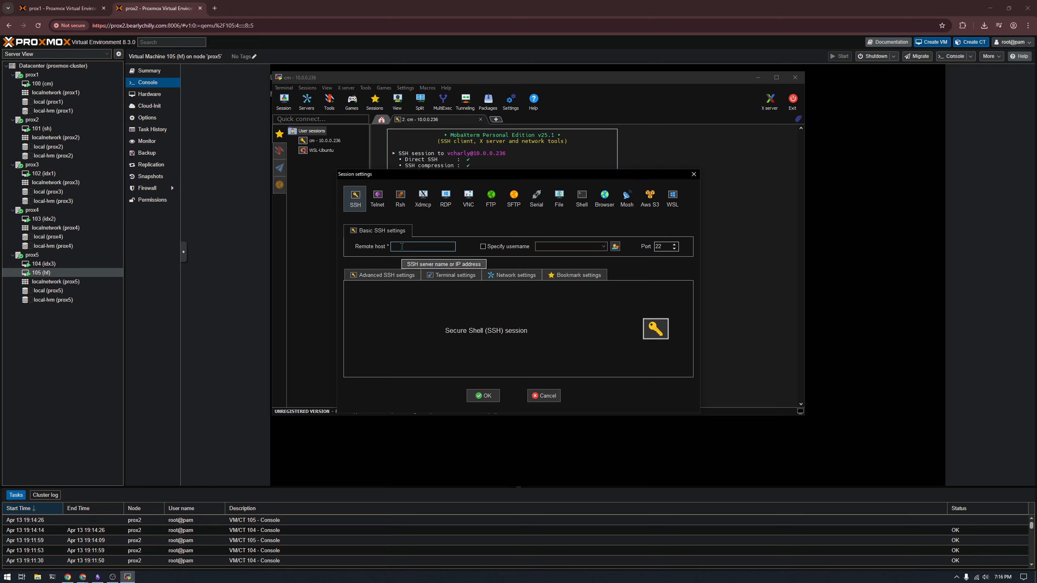
pyautogui.write('10.0.0.237')
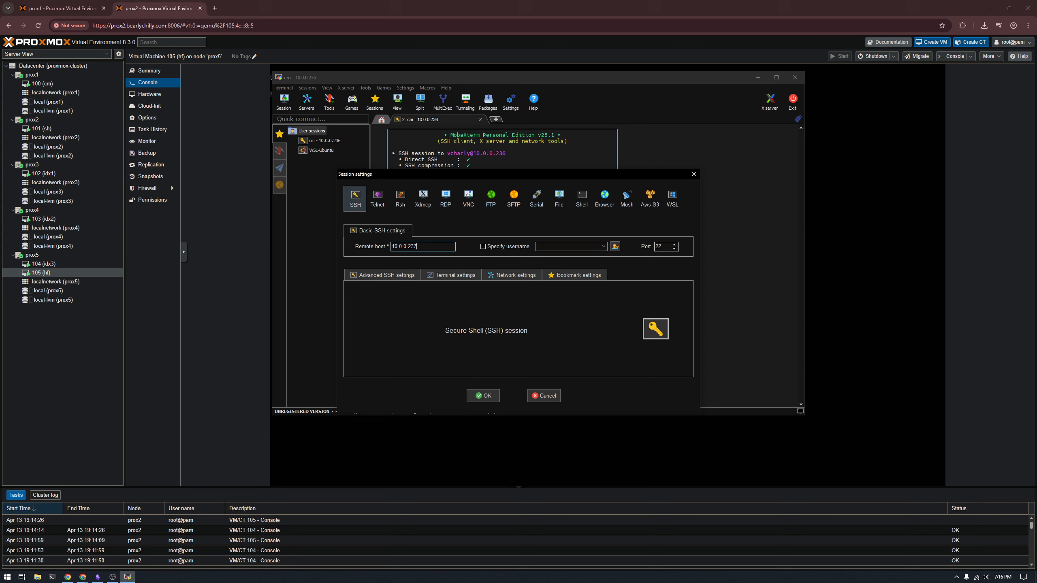
pyautogui.click(520, 248)
pyautogui.click(603, 247)
pyautogui.click(547, 255)
# - Name the new session "sh - 10.0.0.237" without the username suffix, save it and accept the server's identity
pyautogui.click(574, 275)
pyautogui.moveTo(443, 303); pyautogui.dragTo(711, 322)
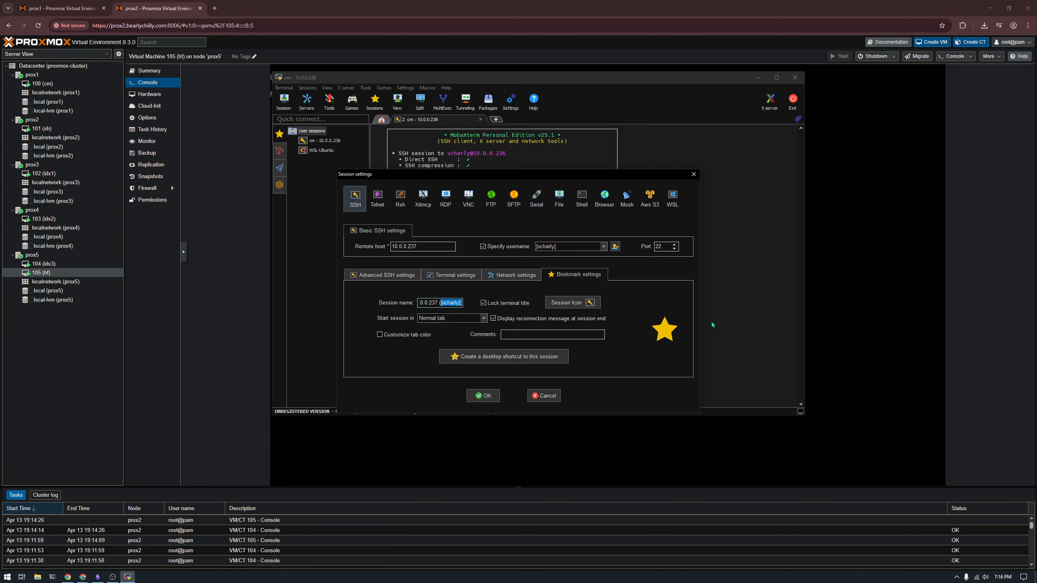
pyautogui.press('BackSpace')
pyautogui.hotkey('ctrl', 'a')
pyautogui.press('Home')
pyautogui.write('sh -')
pyautogui.click(476, 397)
pyautogui.click(495, 271)
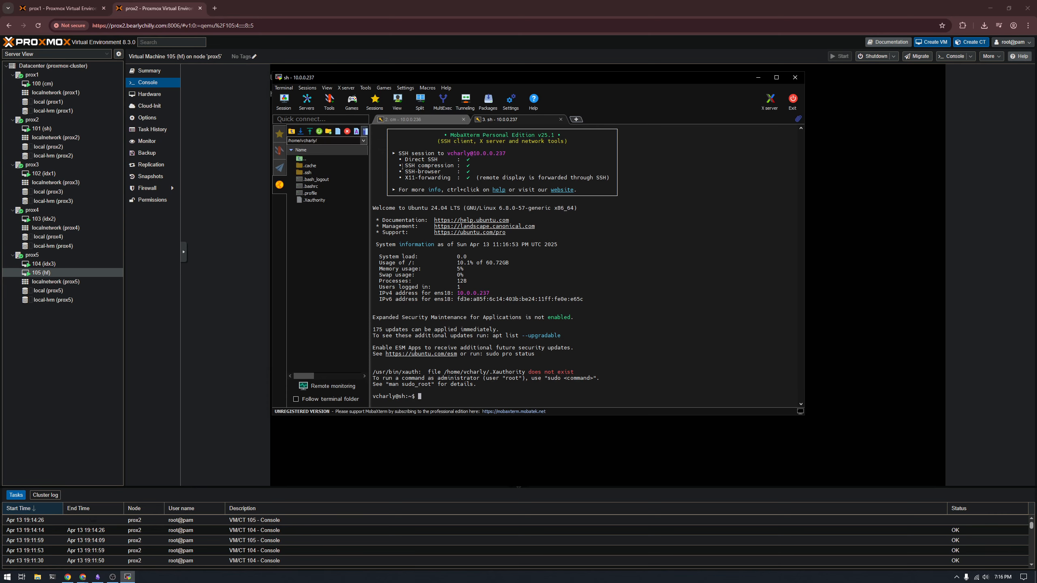
# - Maximize the MobaXterm window, split it vertically into two terminals and enable multi-execution mode
pyautogui.click(775, 77)
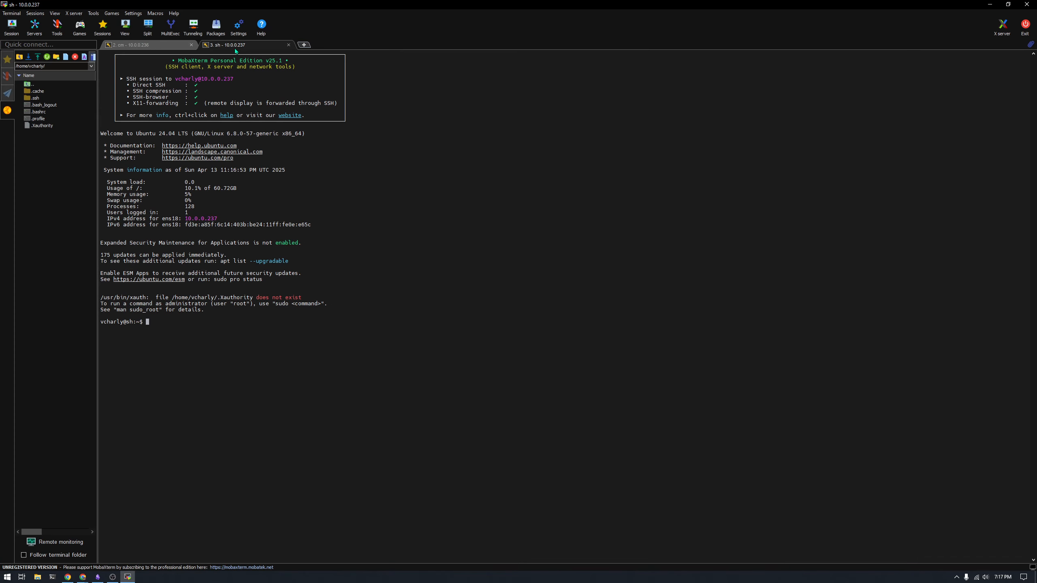
pyautogui.moveTo(235, 47); pyautogui.dragTo(1033, 292)
pyautogui.click(148, 27)
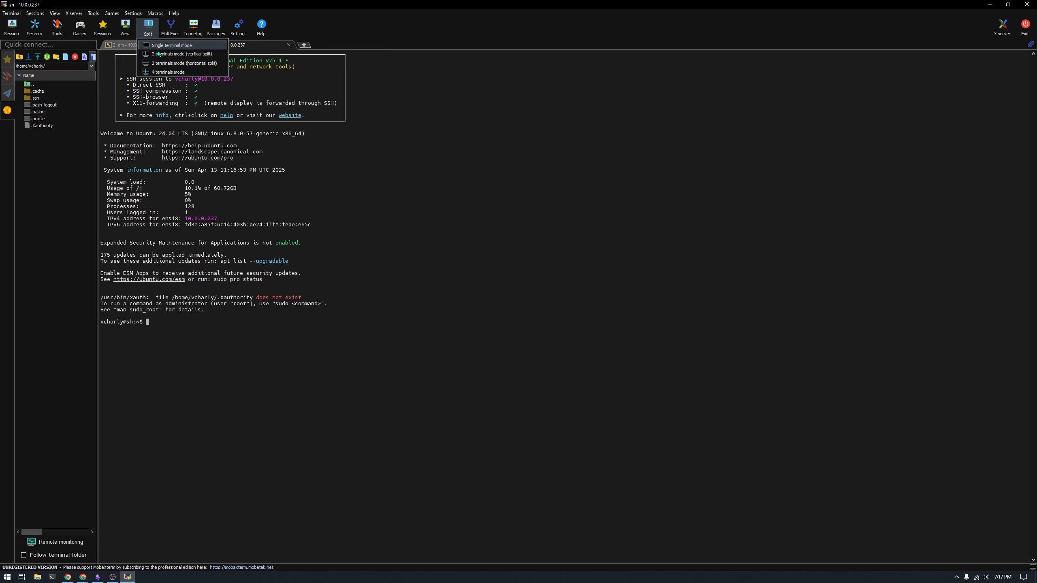
pyautogui.click(171, 55)
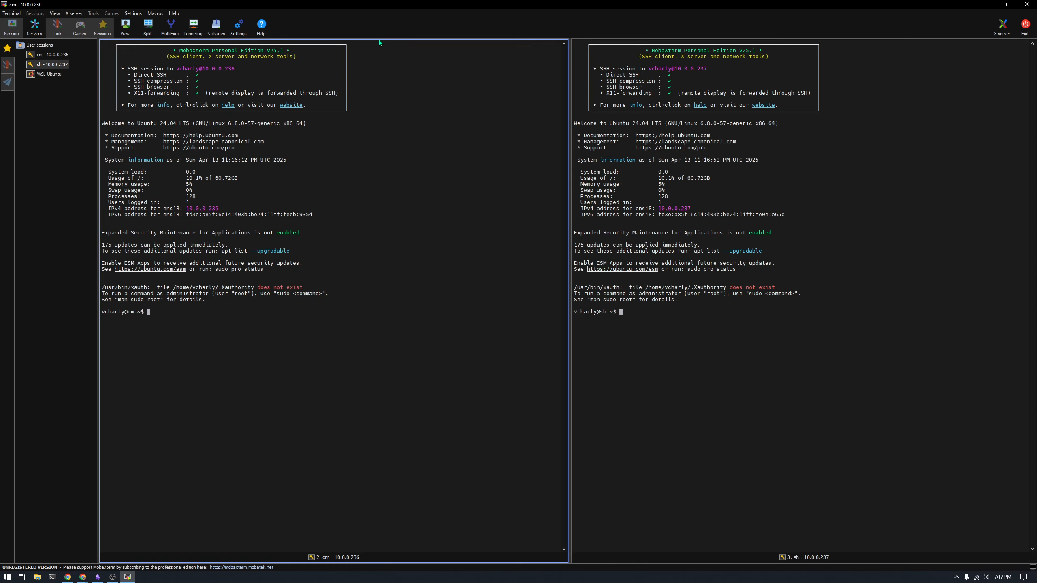
pyautogui.click(170, 33)
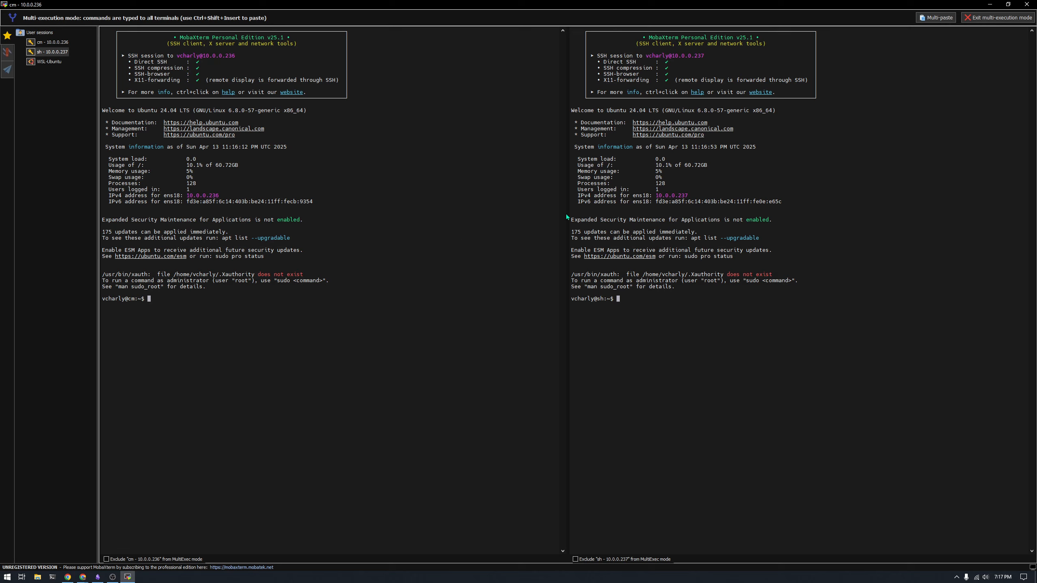
# - Clear both terminals and run hostname on the cm and sh machines at once
pyautogui.write('clear')
pyautogui.press('Return')
pyautogui.write('hostname')
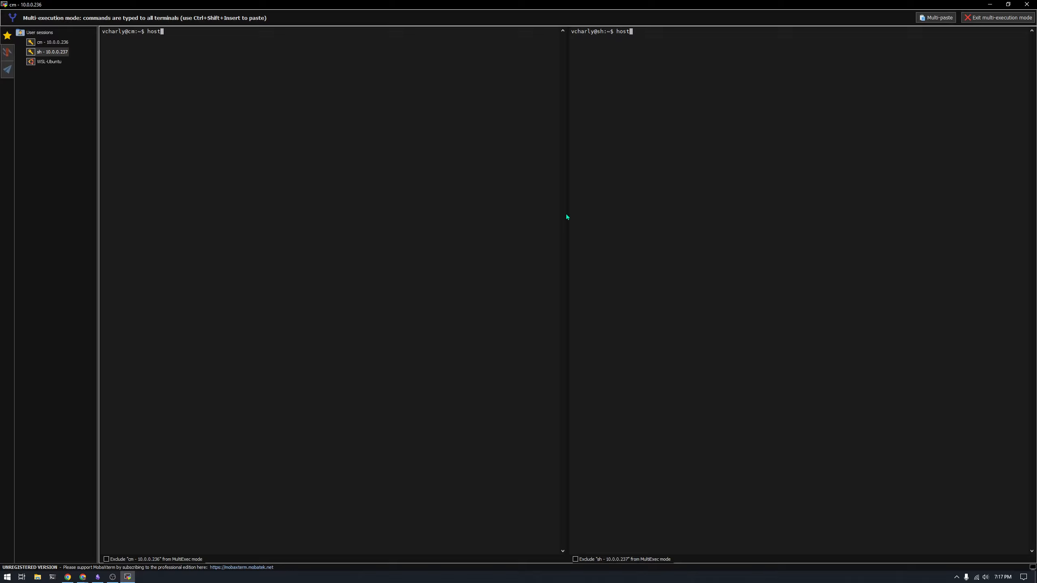
pyautogui.press('Return')
# - Return to the multi-execution terminals and bring up the assignment of mouse button actions
pyautogui.hotkey('alt', 'Tab')
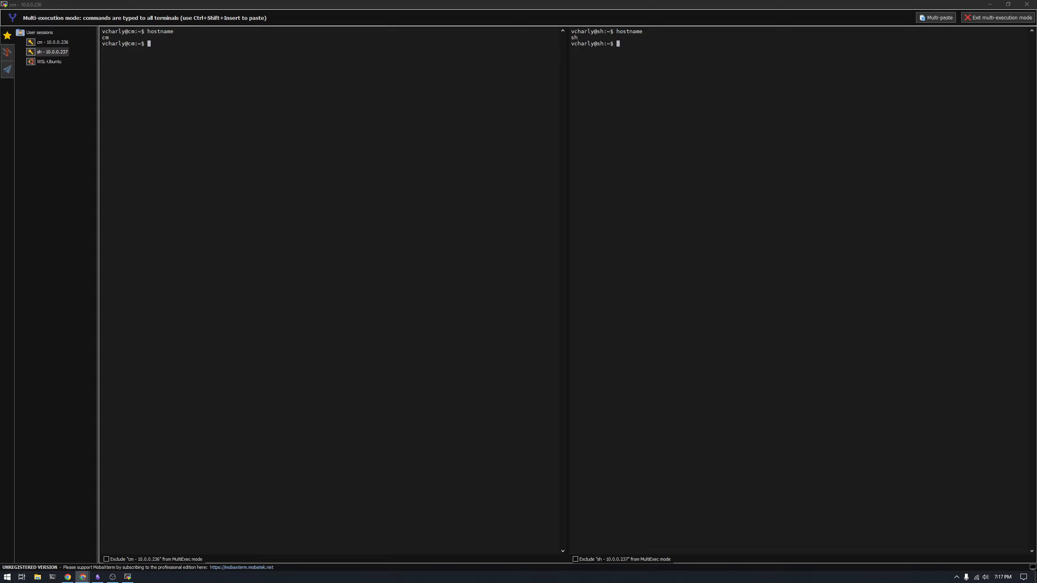
pyautogui.click(247, 104)
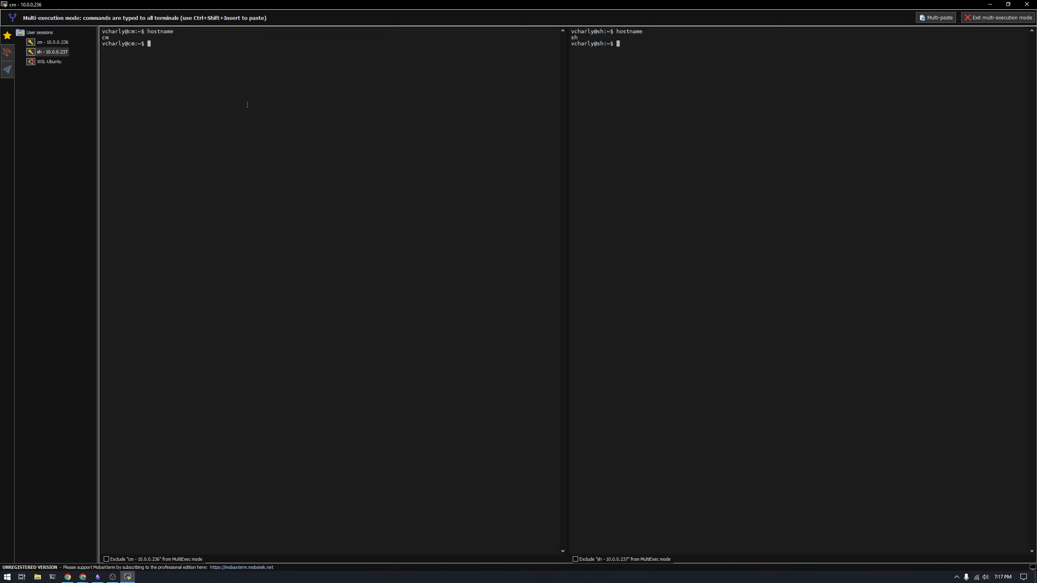
pyautogui.rightClick(504, 376)
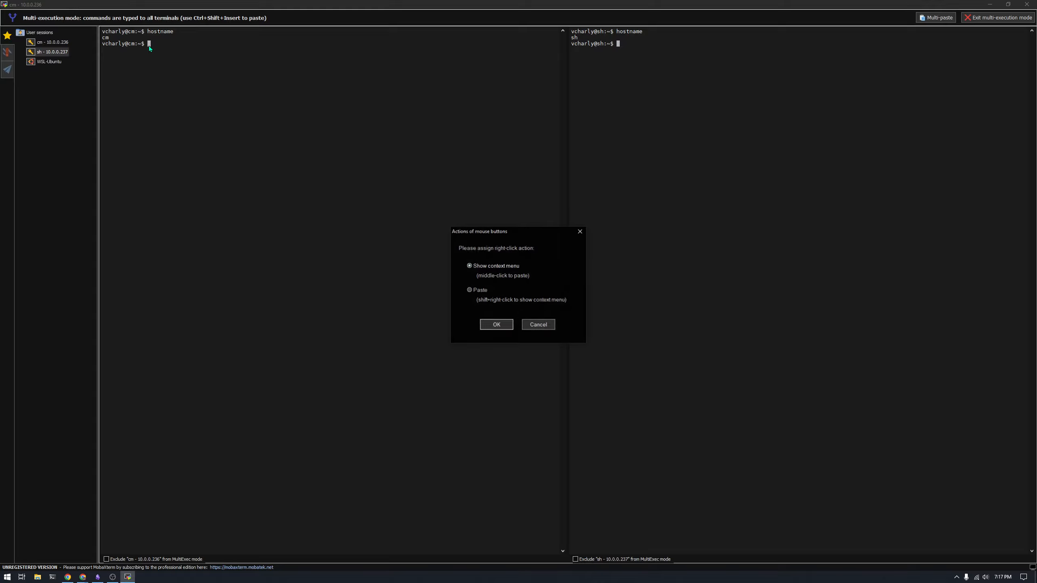